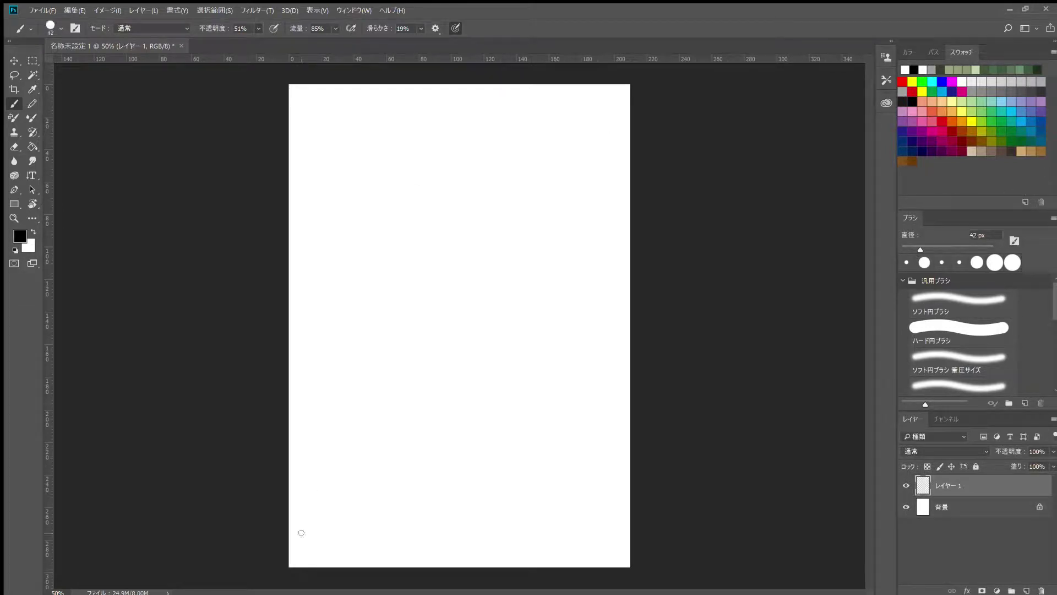
Set brush opacity to 16% and sketch a vertical guide line and the figure's lower body
key(1)
key(6)
drag(452, 85, 455, 561)
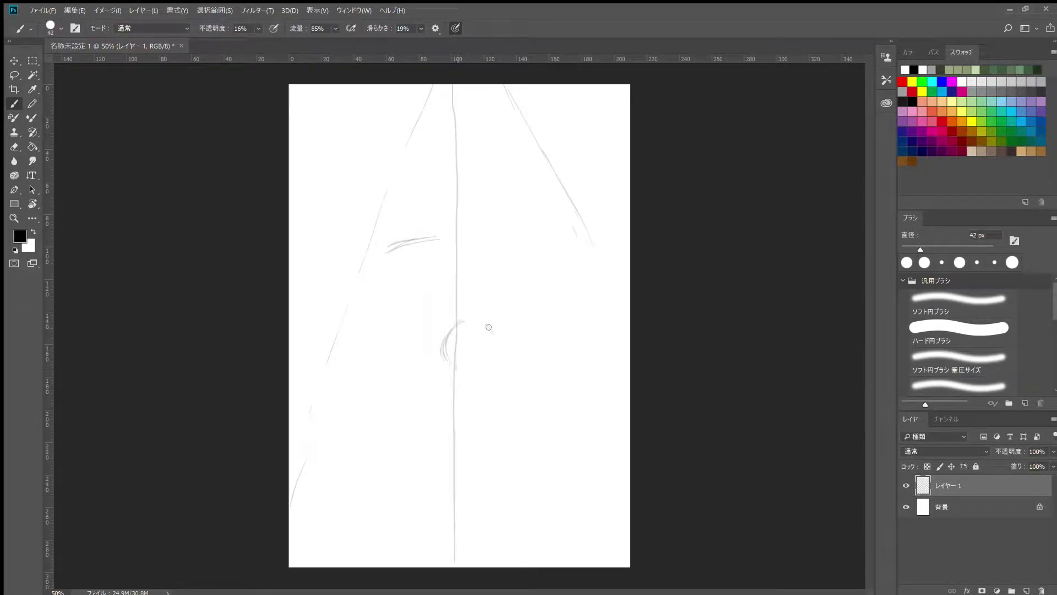
drag(475, 465, 520, 454)
drag(481, 526, 543, 492)
drag(467, 501, 484, 469)
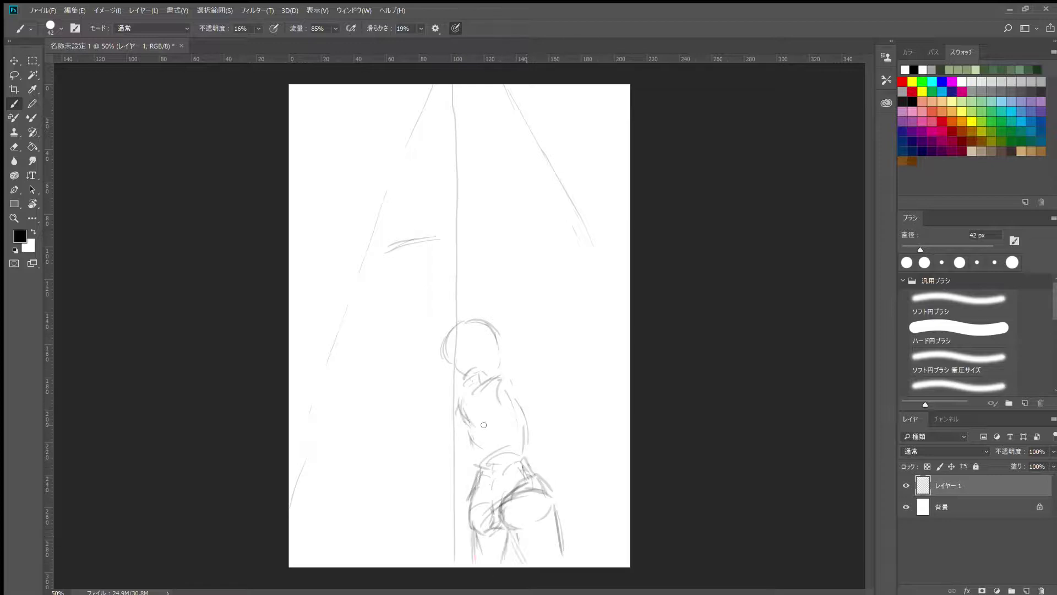
Shift the lower figure left and up, then sketch the right figure's head and left figure's reaching arm
key(ctrl+t)
drag(447, 378, 432, 371)
key(Return)
drag(612, 343, 594, 377)
drag(613, 380, 594, 390)
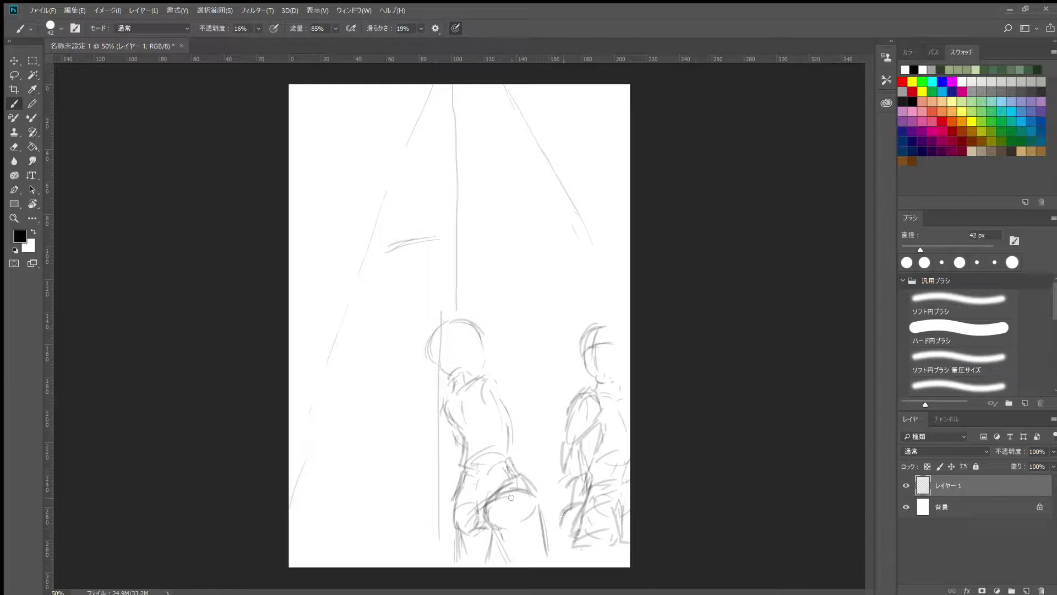
drag(479, 375, 507, 424)
drag(519, 435, 580, 489)
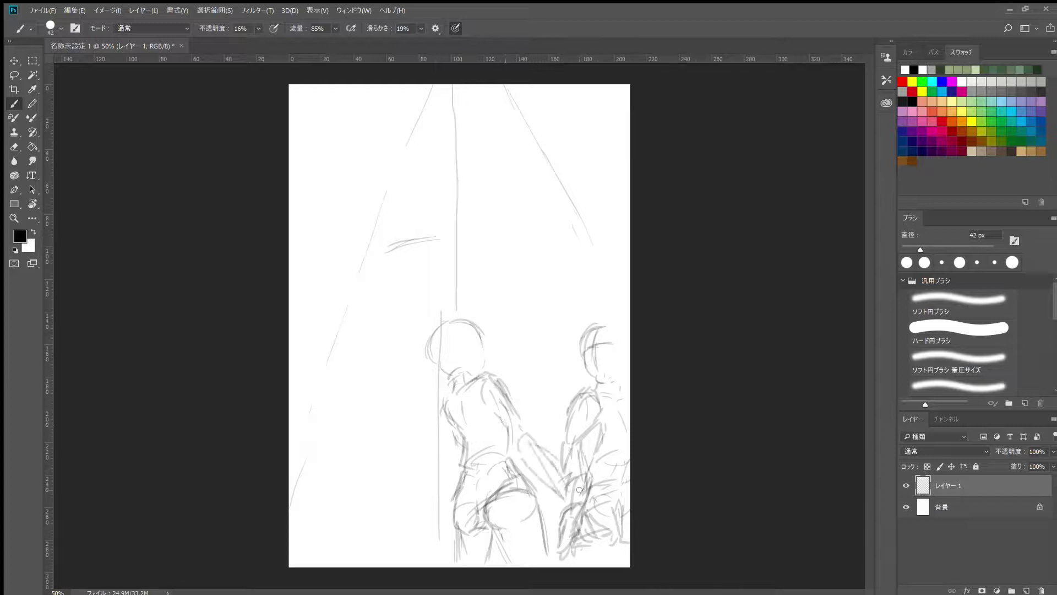
Move both figure sketches up and left, then add the left figure's hip, leg and back lines
key(l)
mouse_move(481, 306)
mouse_down()
mouse_move(524, 306)
mouse_move(509, 292)
mouse_up()
key(ctrl+t)
key(Return)
key(b)
drag(493, 425, 546, 561)
drag(436, 387, 427, 416)
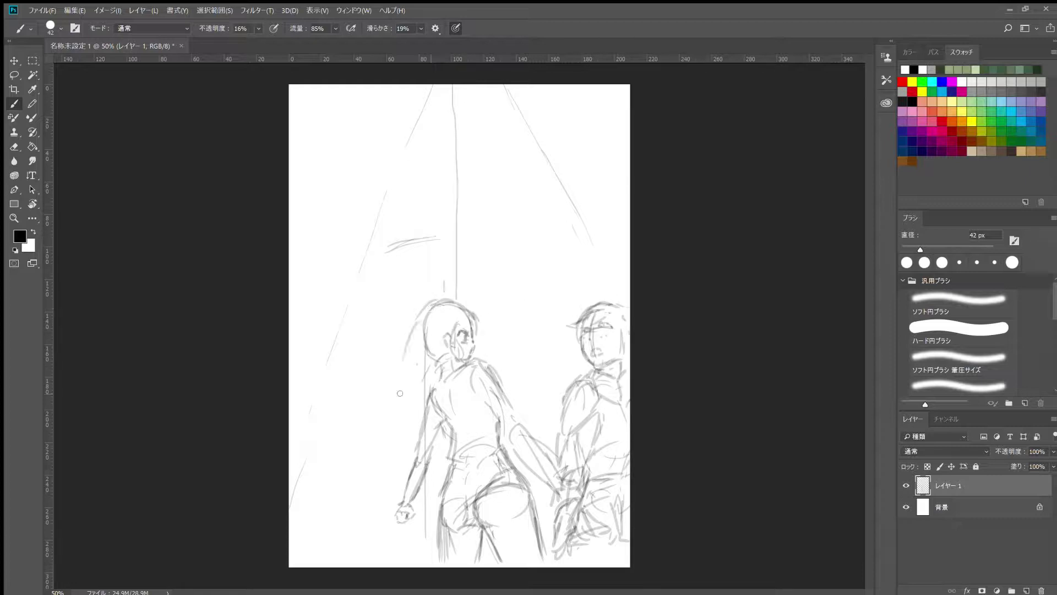
scroll(465, 326, up, 3)
Rough in the creature's head above the two figures
scroll(458, 459, down, 5)
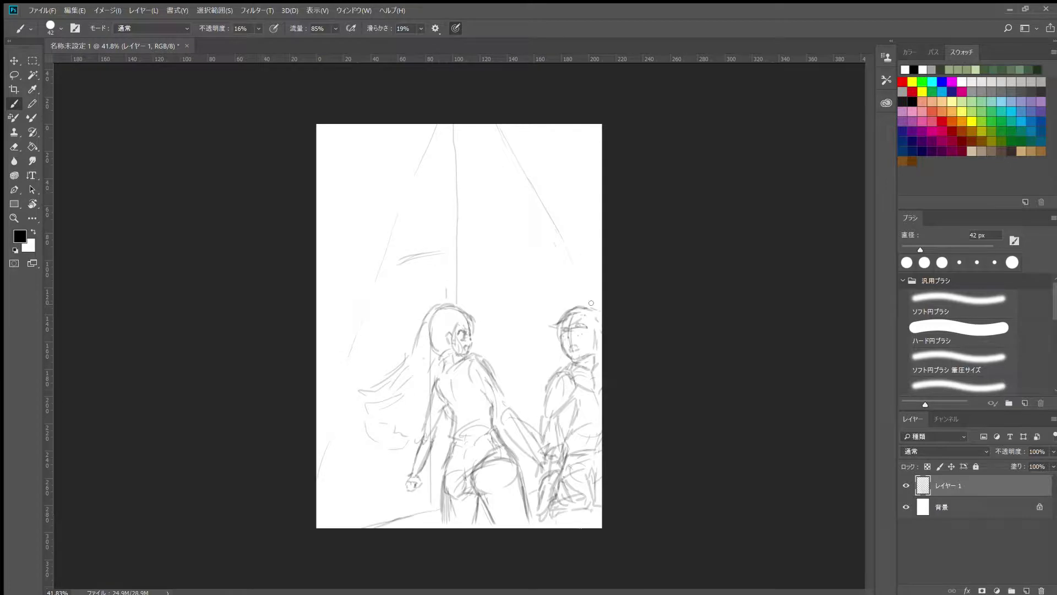
drag(385, 243, 499, 234)
drag(381, 245, 378, 270)
drag(507, 287, 529, 282)
drag(542, 162, 554, 171)
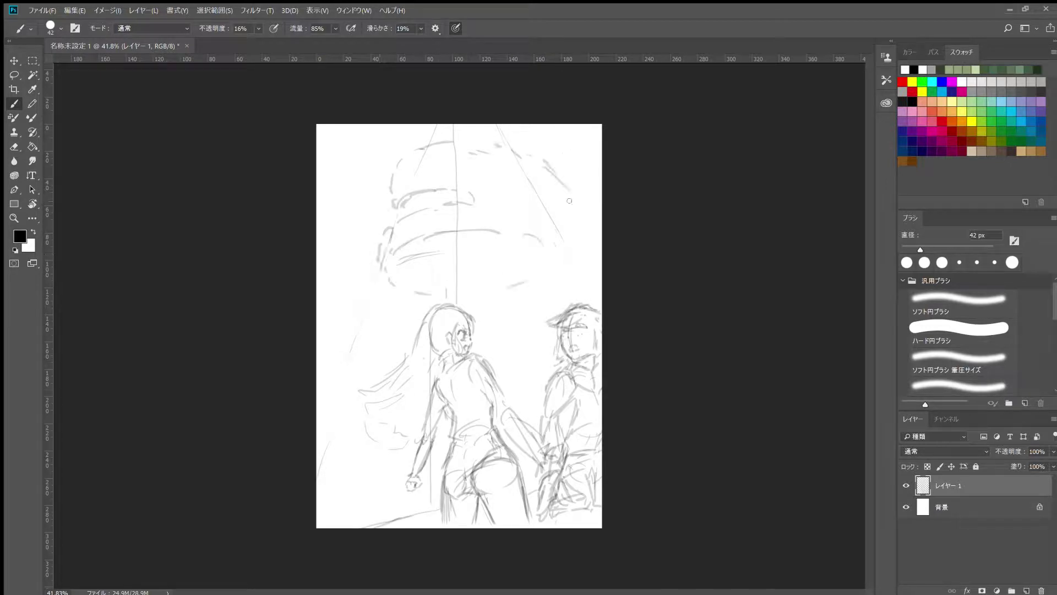
Sketch the creature's body and the left figure's flowing hair
drag(400, 273, 352, 330)
drag(353, 281, 374, 363)
drag(468, 220, 528, 297)
drag(468, 242, 497, 332)
drag(343, 397, 367, 407)
Refine the left figure's hip and legs and add a new layer beneath the sketch
scroll(363, 407, up, 2)
scroll(436, 190, down, 2)
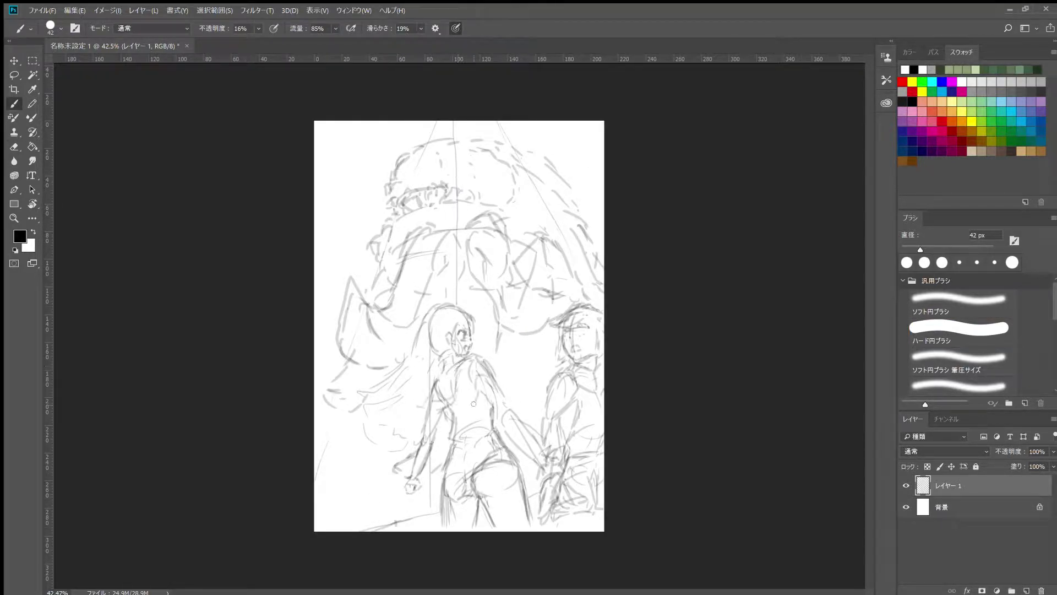
drag(452, 463, 413, 523)
drag(507, 441, 491, 517)
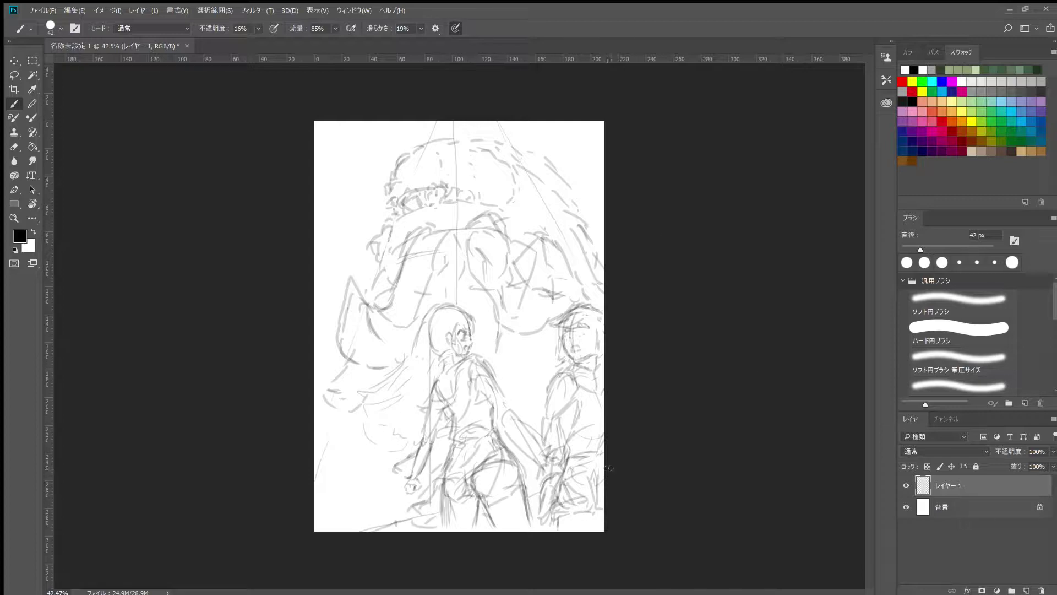
ctrl+click(1026, 589)
Fill the new layer pale grey-blue, wash teal across the background, and add a darker teal top band
key(i)
key(alt+BackSpace)
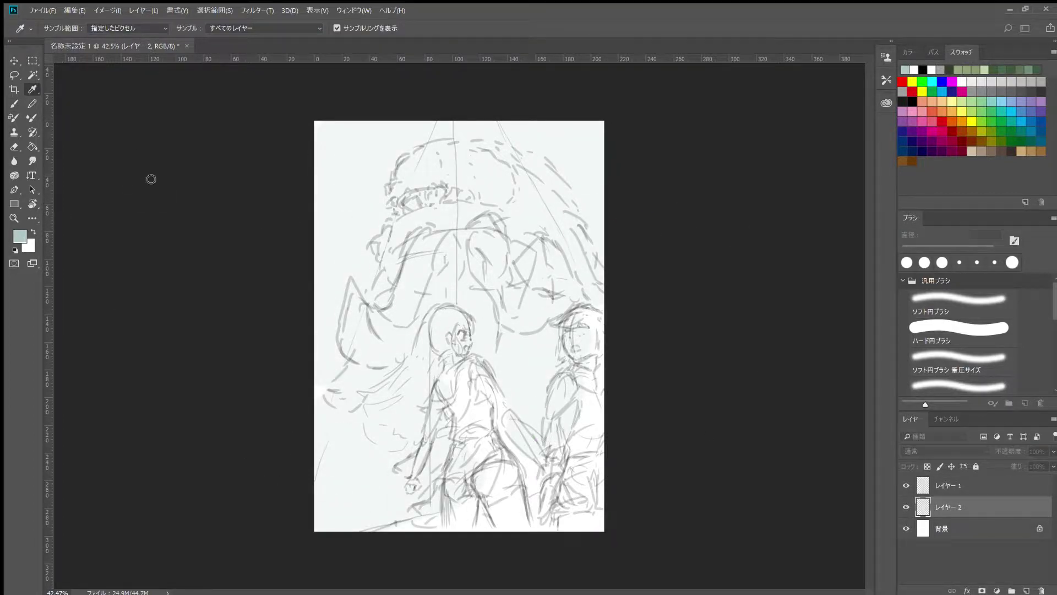
key(b)
drag(341, 166, 697, 299)
mouse_move(578, 396)
mouse_down()
mouse_move(559, 151)
mouse_move(353, 331)
mouse_move(372, 297)
mouse_up()
key(ctrl+z)
key(shift+b)
mouse_move(264, 211)
mouse_down()
mouse_move(639, 157)
mouse_move(794, 217)
mouse_up()
Block in the creature's head and hanging limbs in grey-brown
key(i)
key(b)
drag(393, 165, 523, 160)
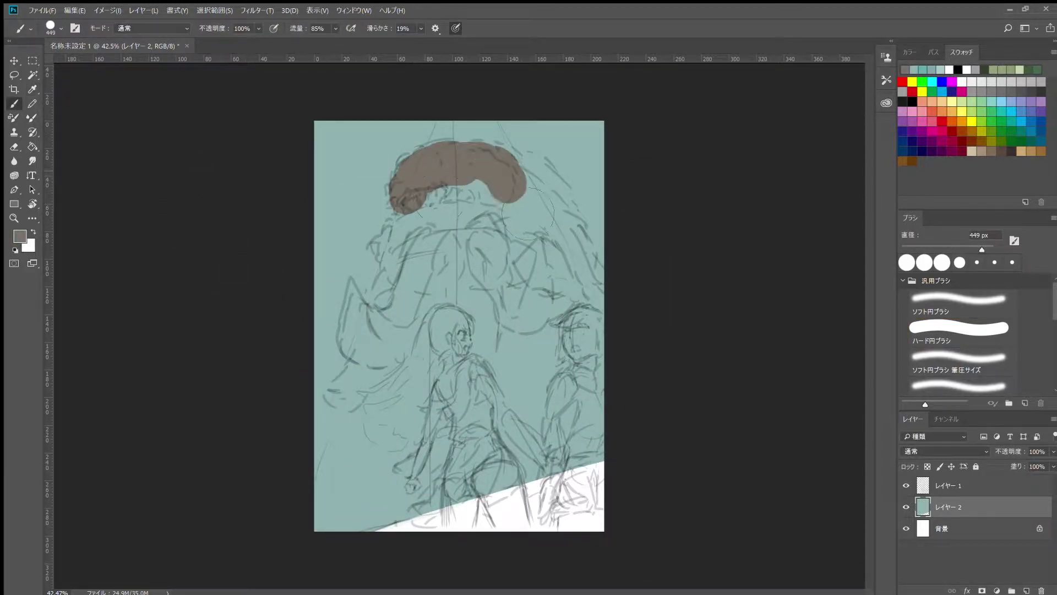
drag(380, 198, 496, 275)
mouse_move(506, 154)
mouse_down()
mouse_move(584, 275)
mouse_move(430, 272)
mouse_move(388, 259)
mouse_move(353, 347)
mouse_move(496, 237)
mouse_move(577, 306)
mouse_move(482, 364)
mouse_up()
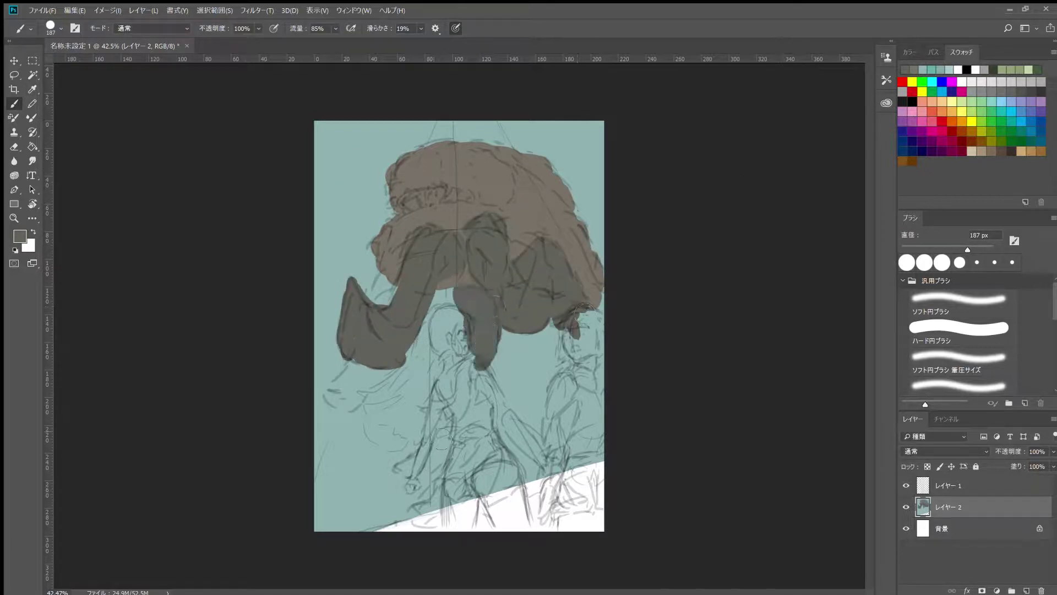
drag(448, 416, 391, 468)
drag(386, 363, 322, 397)
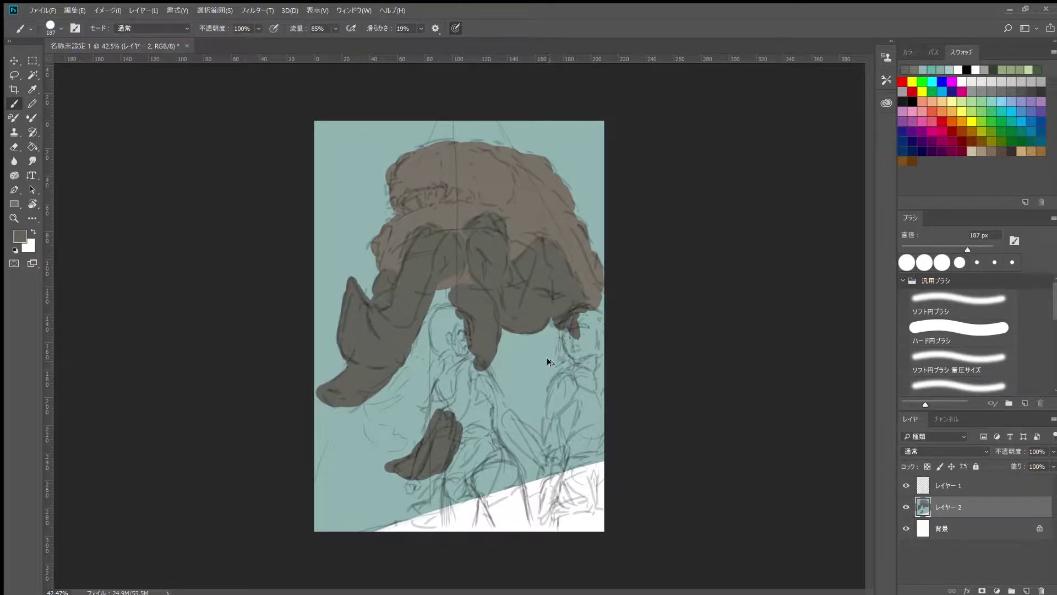
drag(548, 363, 536, 435)
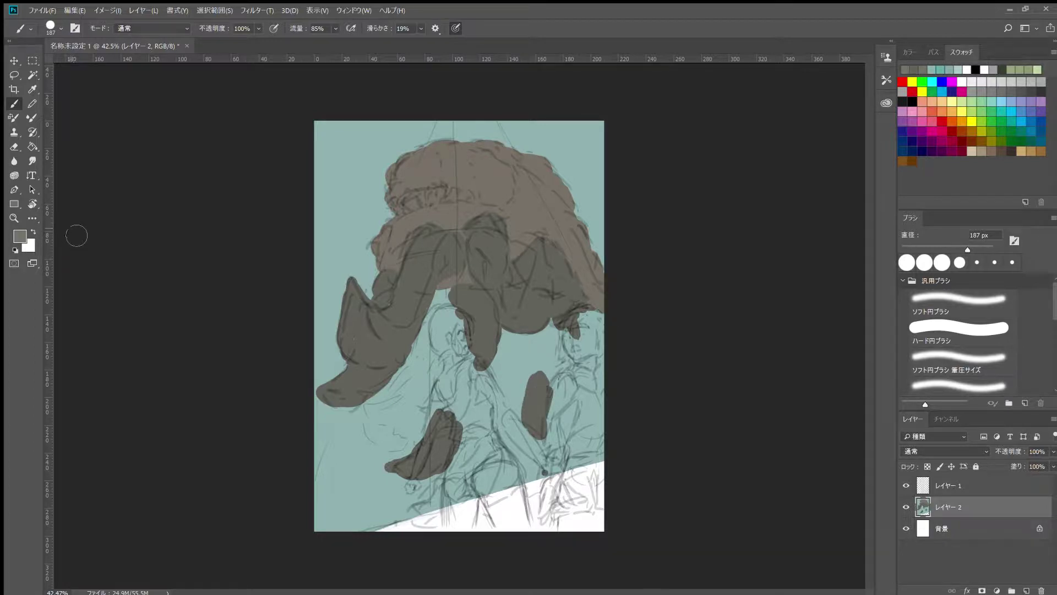
Paint pink skin over the left girl's face, arm, hips and legs
key(i)
key(b)
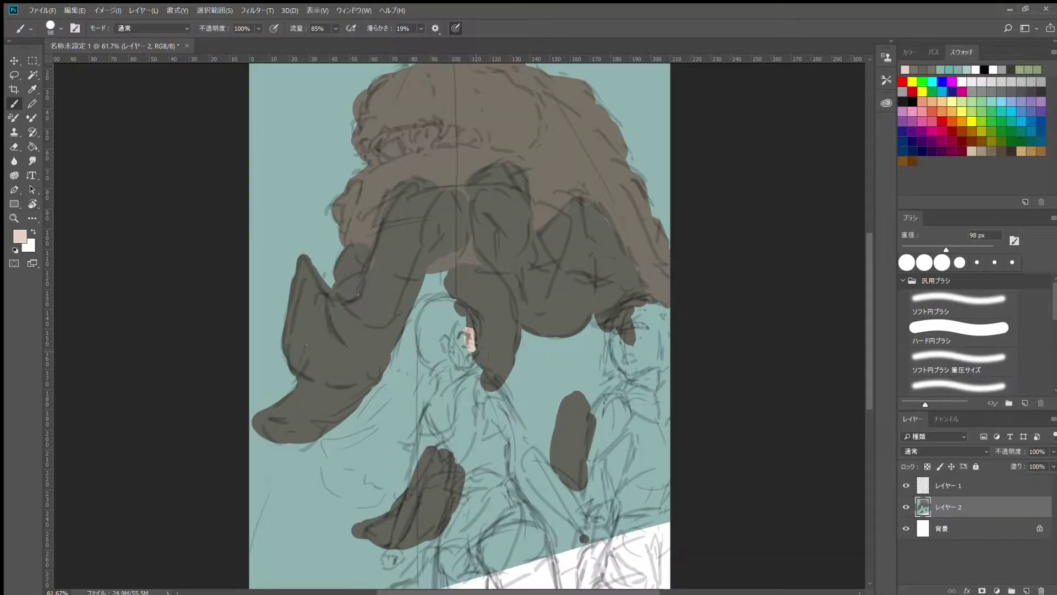
scroll(453, 347, up, 5)
drag(472, 349, 435, 424)
mouse_move(451, 286)
mouse_down()
mouse_move(539, 424)
mouse_move(453, 272)
mouse_up()
drag(429, 220, 512, 331)
mouse_move(501, 286)
mouse_down()
mouse_move(542, 344)
mouse_move(521, 371)
mouse_up()
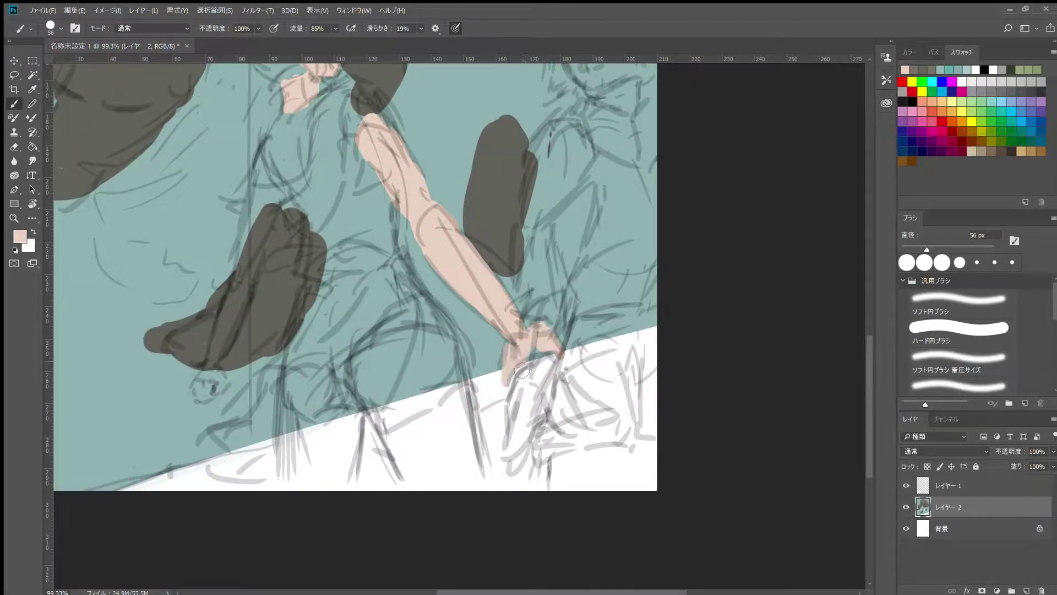
scroll(504, 252, down, 3)
drag(495, 336, 557, 435)
drag(529, 380, 474, 440)
drag(468, 341, 456, 380)
Paint the left girl's long pale-green hair flowing down-left
scroll(456, 381, down, 1)
mouse_move(399, 245)
mouse_down()
mouse_move(468, 204)
mouse_move(401, 261)
mouse_up()
drag(454, 226, 380, 330)
mouse_move(424, 236)
mouse_down()
mouse_move(300, 317)
mouse_move(390, 385)
mouse_up()
drag(395, 317, 350, 361)
drag(356, 306, 329, 343)
Paint the girl's shirt light grey and add skin pink at the waist and arm
alt+click(404, 318)
drag(435, 265, 418, 308)
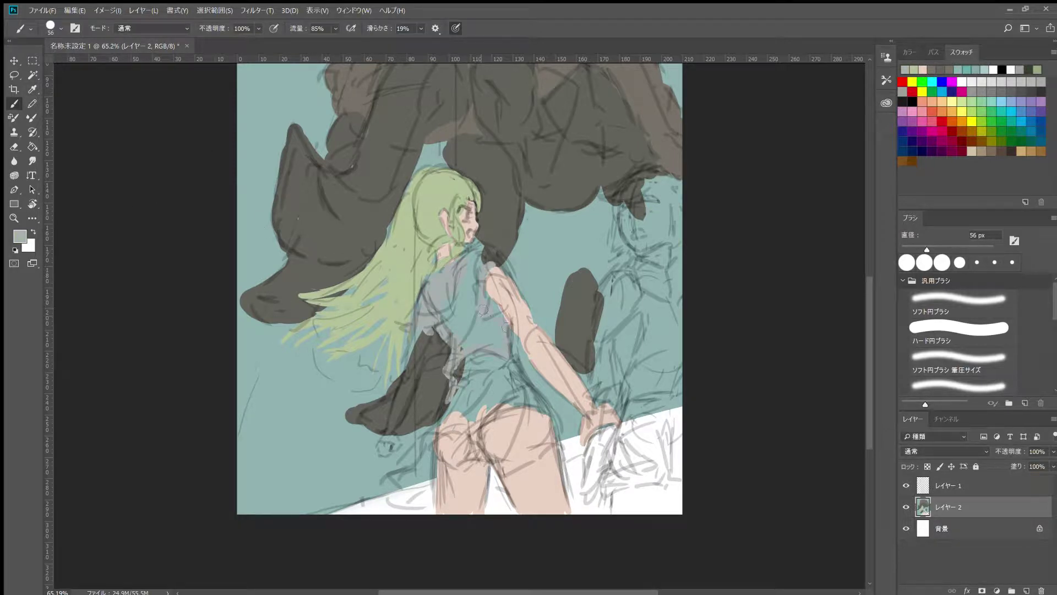
alt+click(492, 258)
drag(454, 380, 507, 352)
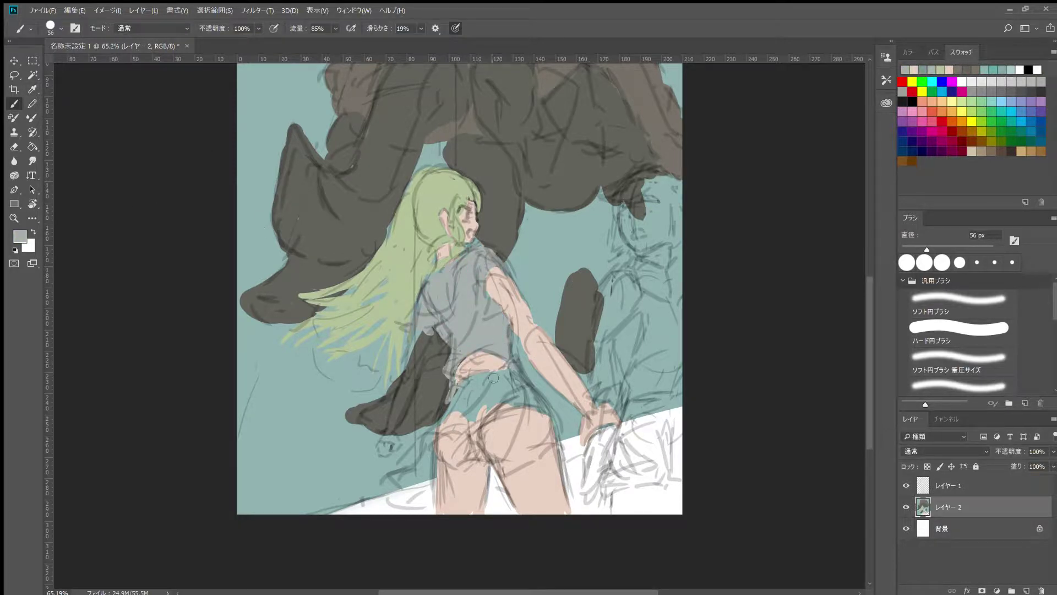
drag(424, 334, 400, 419)
drag(402, 374, 386, 454)
scroll(462, 261, up, 1)
Paint the dark skirt over the girl's waist and hips and rework its hem
drag(501, 405, 435, 462)
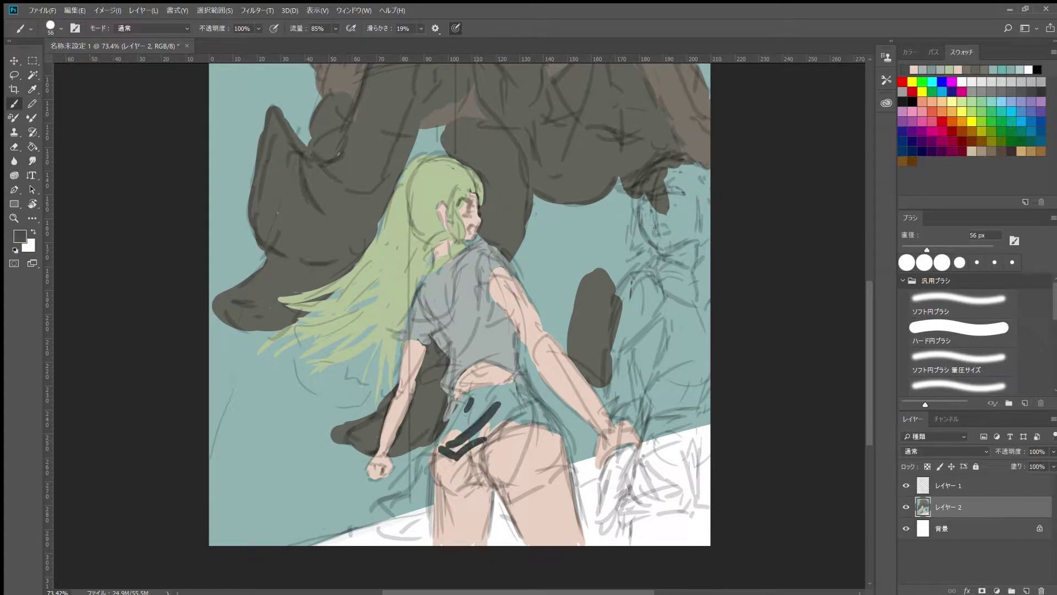
drag(460, 405, 537, 407)
drag(435, 468, 556, 484)
drag(529, 394, 578, 468)
drag(421, 457, 386, 503)
drag(405, 518, 424, 528)
drag(462, 408, 551, 473)
drag(512, 423, 534, 480)
drag(408, 479, 424, 523)
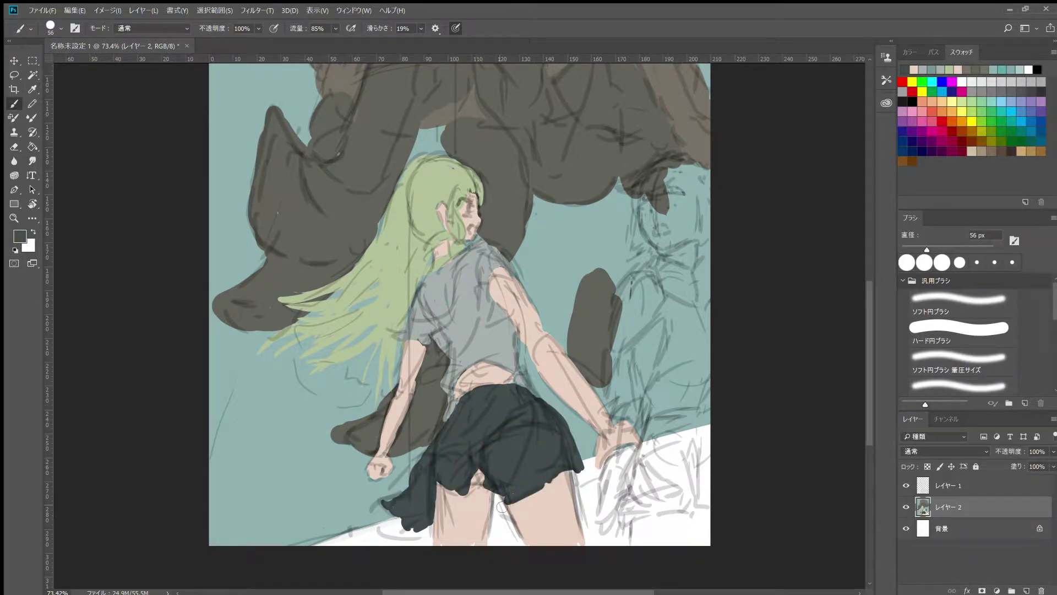
scroll(457, 343, down, 2)
scroll(426, 480, down, 3)
scroll(425, 331, up, 1)
alt+click(425, 331)
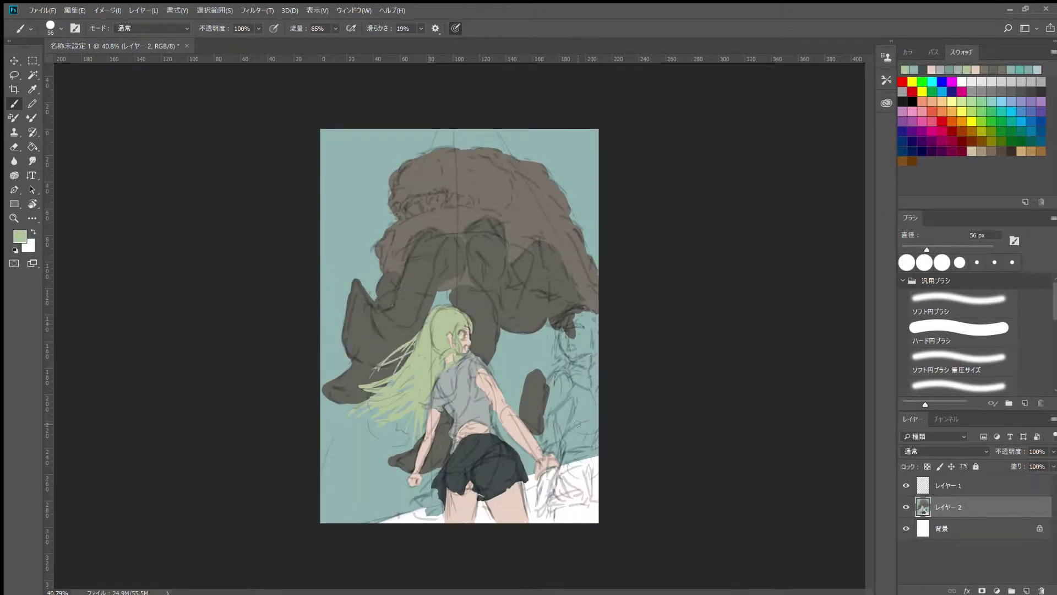
Paint a dark sailor collar on the left girl's shoulder
scroll(459, 358, up, 2)
alt+click(473, 474)
drag(407, 423, 449, 388)
scroll(441, 408, down, 1)
scroll(441, 408, down, 1)
Paint the right figure's face in beige skin tone
alt+click(512, 419)
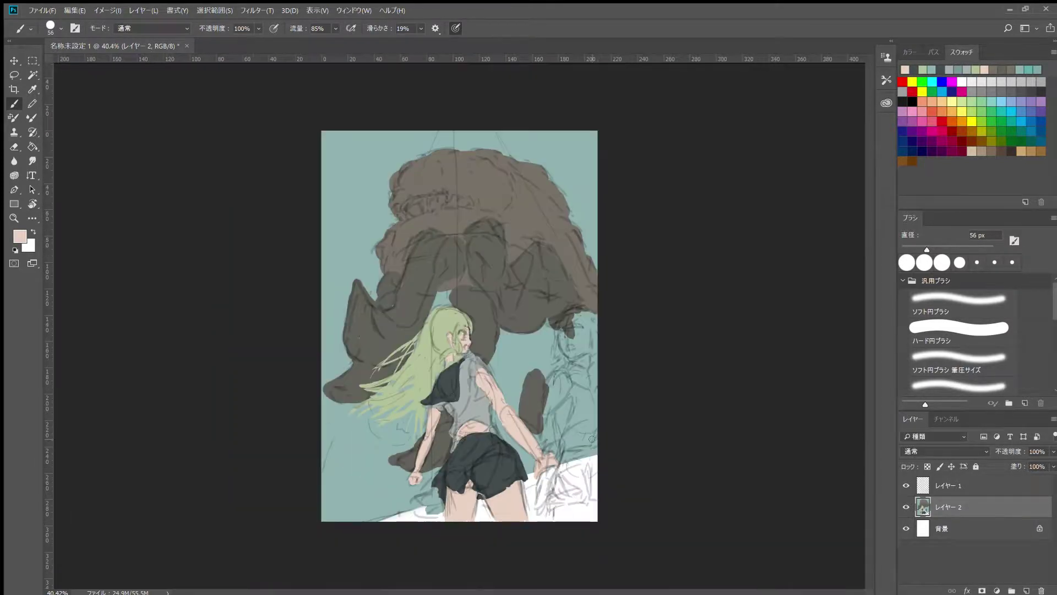
scroll(461, 308, up, 1)
drag(616, 330, 633, 366)
scroll(623, 352, up, 2)
drag(677, 418, 713, 436)
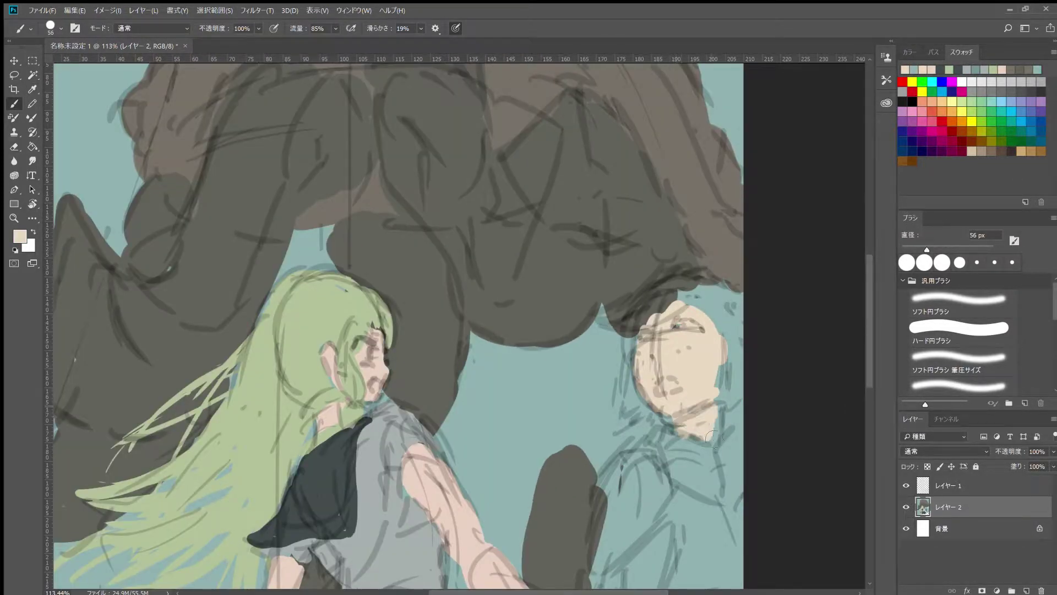
scroll(270, 276, down, 2)
Paint pale-yellow blonde hair on the right figure and detail its face
alt+click(305, 167)
drag(385, 276, 365, 311)
mouse_move(512, 225)
mouse_down()
mouse_move(592, 204)
mouse_move(603, 212)
mouse_up()
drag(540, 242, 531, 306)
drag(604, 256, 608, 302)
Give the right figure a dark collar and dark trousers
scroll(385, 275, down, 2)
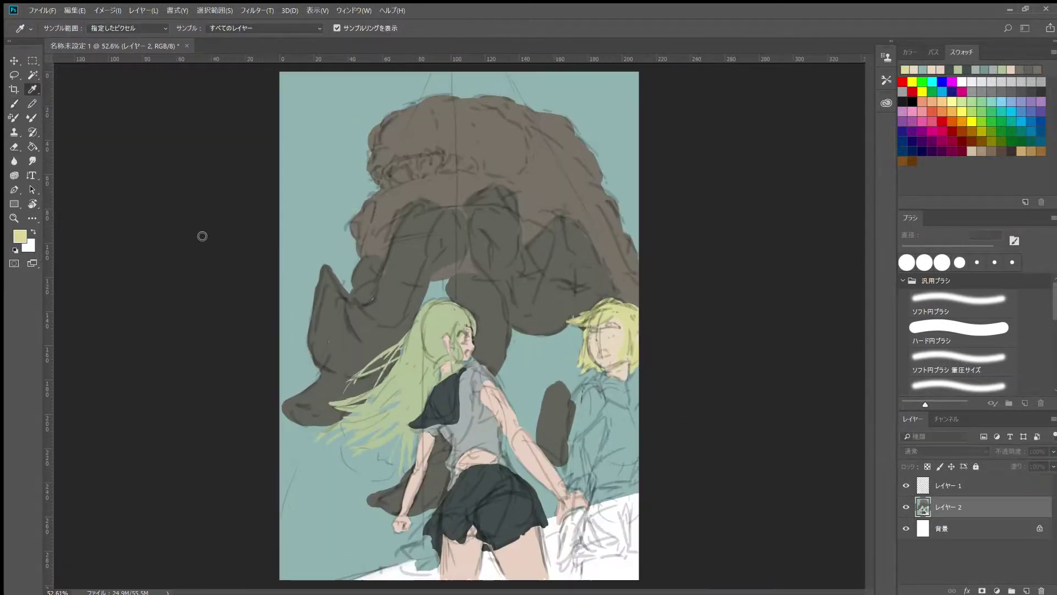
scroll(200, 233, up, 1)
mouse_move(691, 275)
mouse_down()
mouse_move(647, 323)
mouse_move(677, 408)
mouse_up()
alt+click(669, 309)
mouse_move(633, 363)
mouse_down()
mouse_move(661, 424)
mouse_move(642, 503)
mouse_up()
Paint the right figure's sleeves, arm and hand in light grey-blue
alt+click(623, 312)
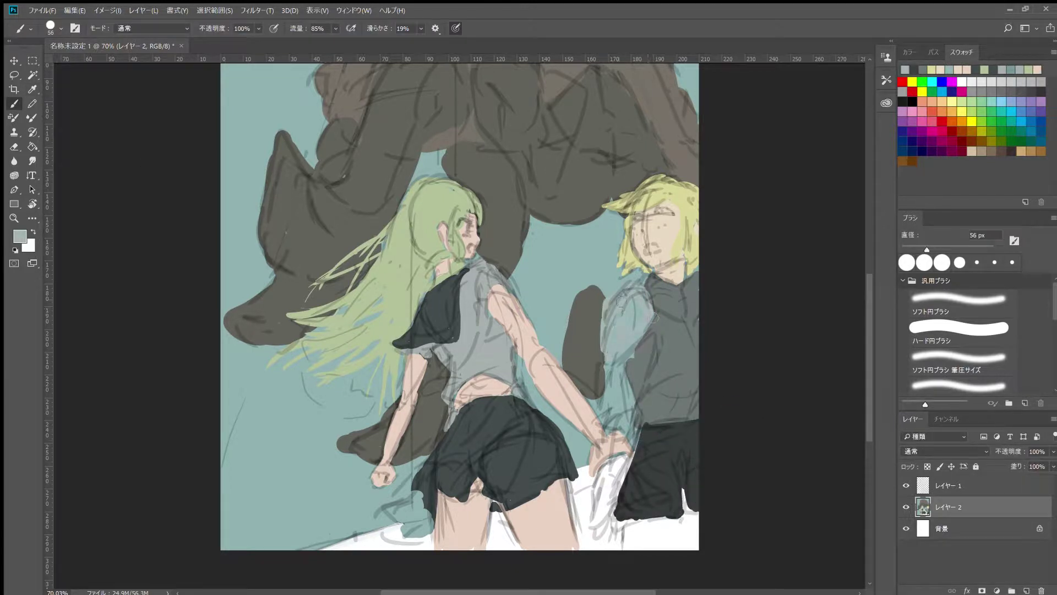
drag(621, 302, 603, 385)
alt+click(671, 358)
drag(633, 339, 649, 379)
alt+click(622, 330)
mouse_move(639, 457)
mouse_down()
mouse_move(596, 519)
mouse_move(634, 507)
mouse_up()
Paint olive ground patches around the legs and sample colours from the painting
scroll(461, 276, down, 3)
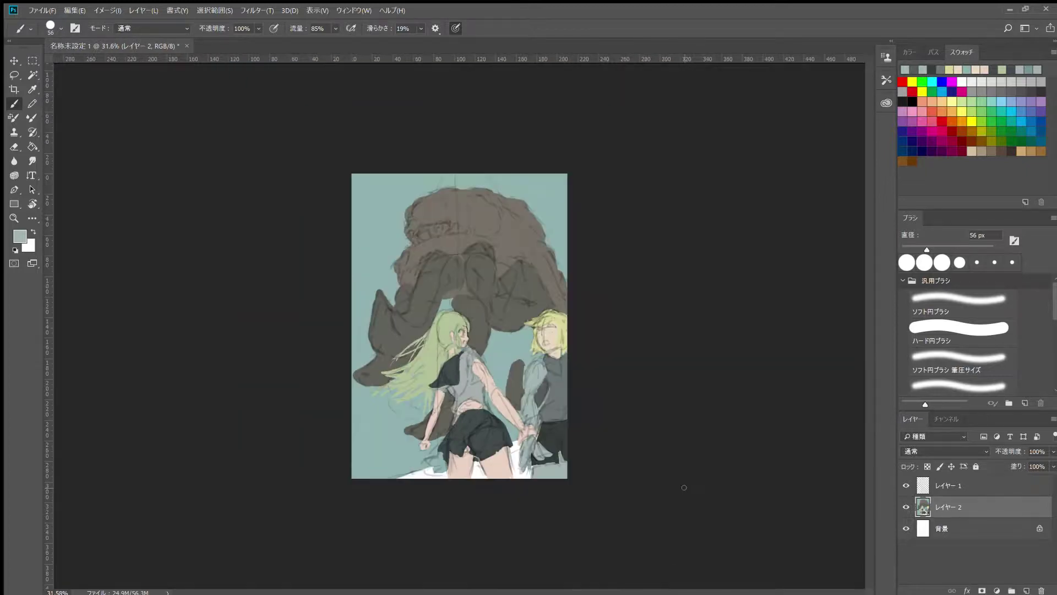
scroll(461, 276, up, 3)
drag(365, 468, 424, 496)
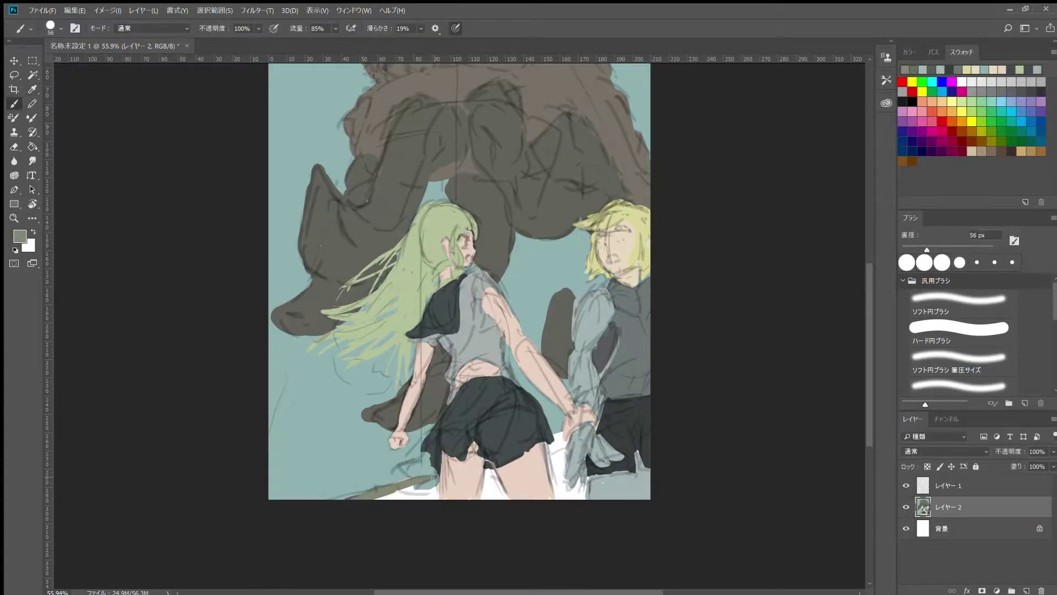
scroll(462, 512, up, 5)
drag(520, 407, 550, 473)
mouse_move(688, 325)
mouse_down()
mouse_move(674, 474)
mouse_move(721, 484)
mouse_up()
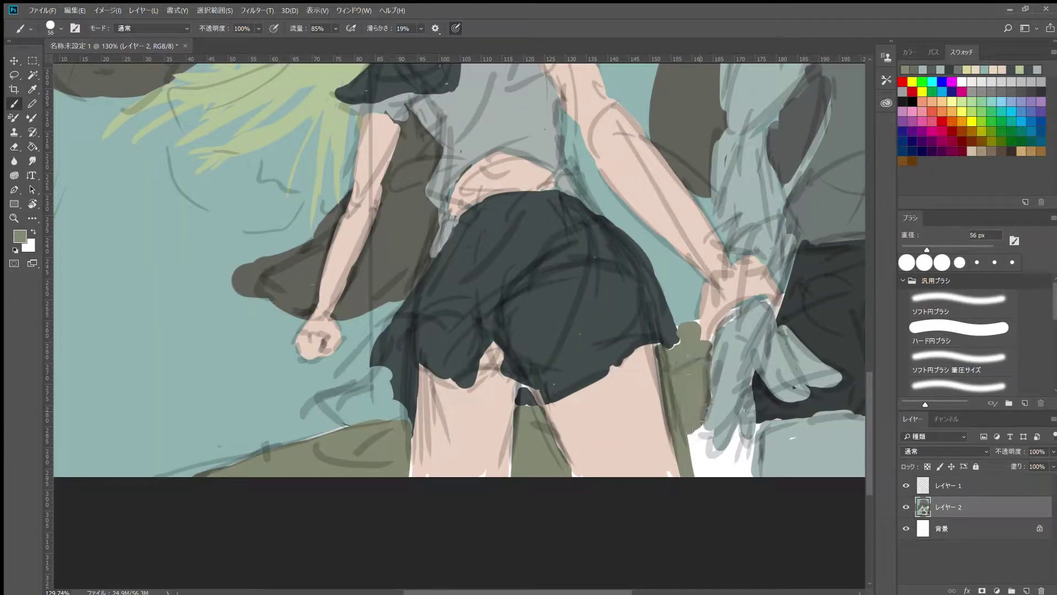
scroll(664, 394, down, 5)
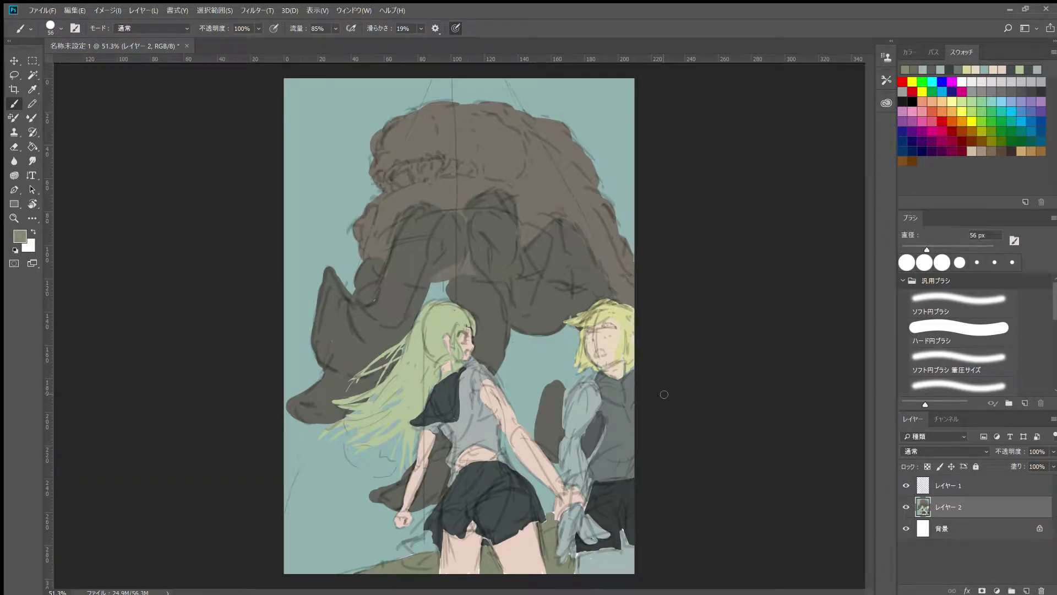
alt+click(372, 153)
alt+click(549, 127)
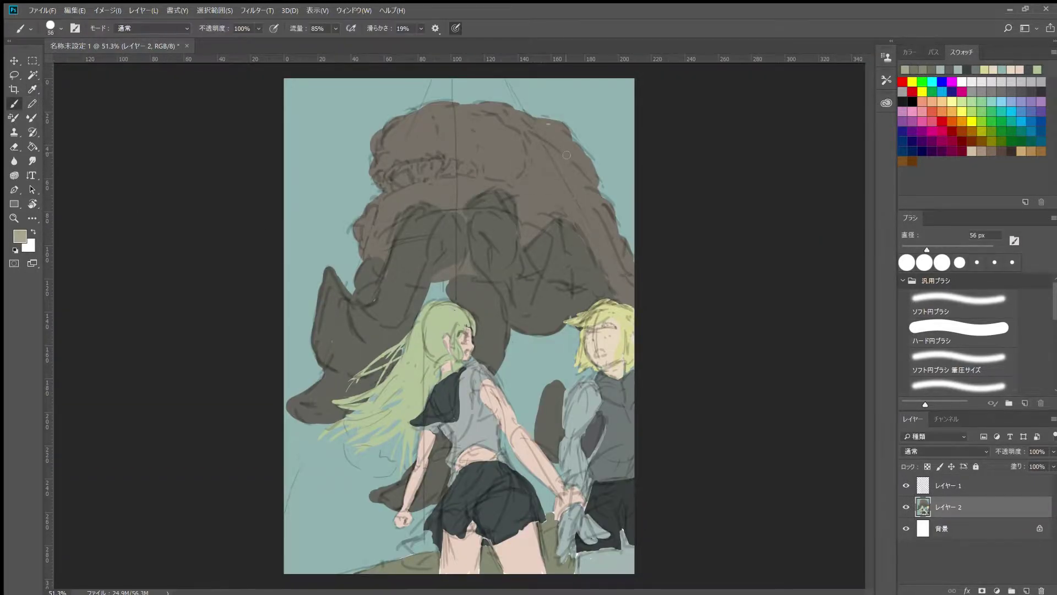
Paint beige highlights across the rock monster's head and back
mouse_move(429, 113)
mouse_down()
mouse_move(391, 135)
mouse_move(412, 194)
mouse_up()
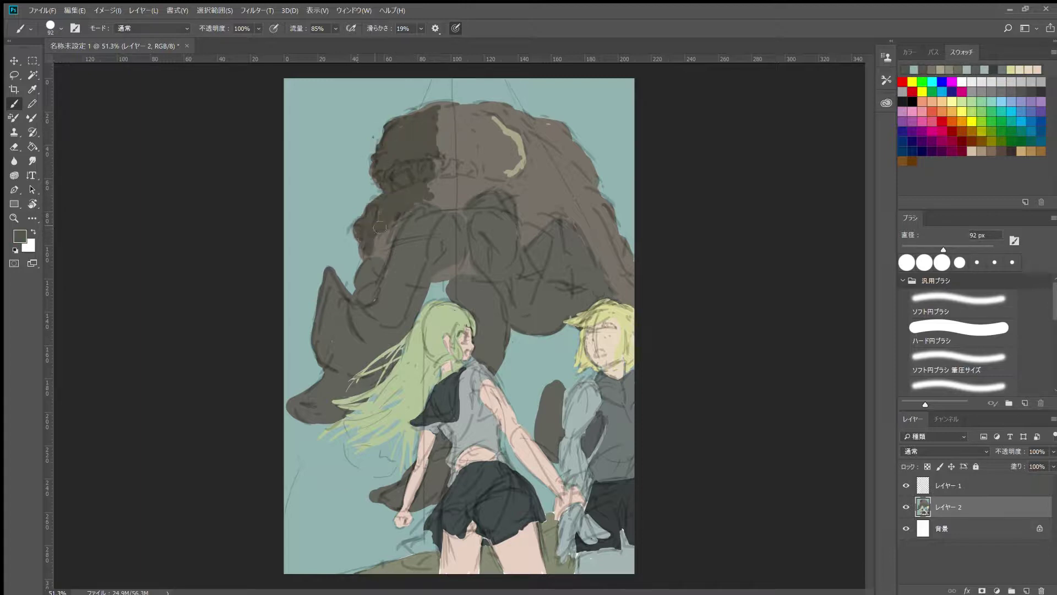
alt+click(516, 130)
mouse_move(465, 110)
mouse_down()
mouse_move(492, 160)
mouse_move(545, 192)
mouse_up()
mouse_move(551, 133)
mouse_down()
mouse_move(625, 251)
mouse_move(586, 215)
mouse_move(604, 247)
mouse_up()
Shade the monster's belly, lower left and head top in dark brown
alt+click(551, 220)
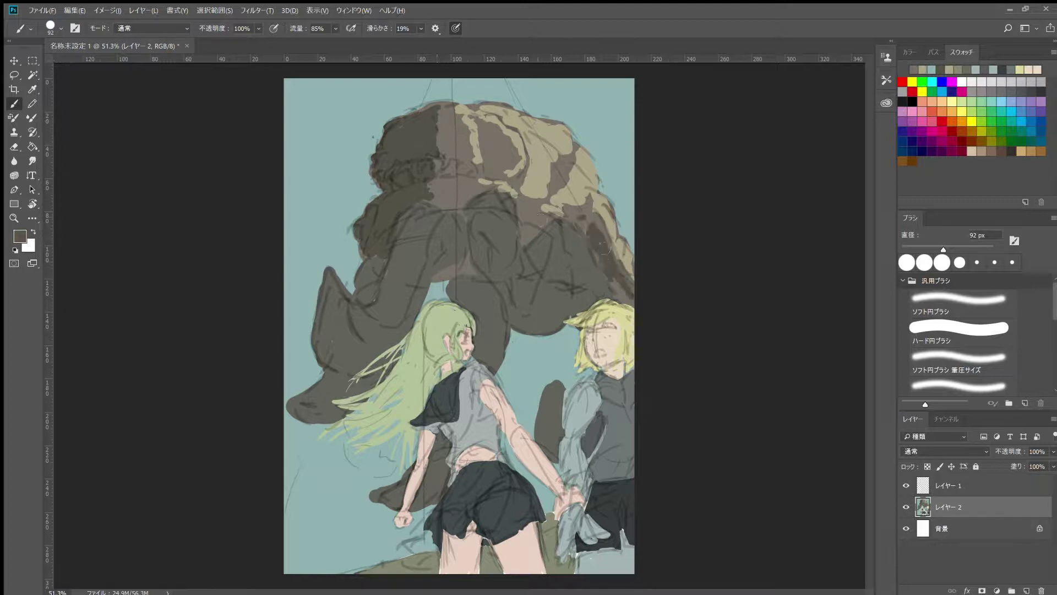
drag(533, 226, 523, 247)
drag(471, 261, 441, 278)
drag(441, 111, 441, 141)
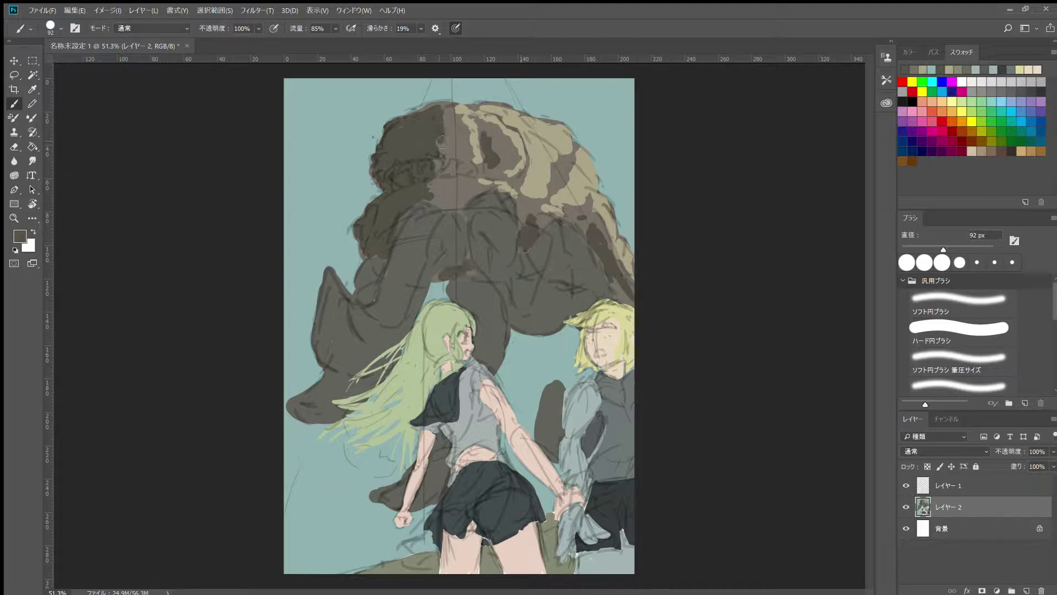
Paint dark shadows over the monster's belly, lower body, right side and one fang
alt+click(484, 173)
drag(479, 226, 523, 314)
mouse_move(561, 234)
mouse_down()
mouse_move(531, 309)
mouse_move(562, 331)
mouse_up()
mouse_move(485, 285)
mouse_down()
mouse_move(455, 297)
mouse_move(473, 319)
mouse_up()
drag(474, 339, 504, 350)
drag(435, 443, 390, 500)
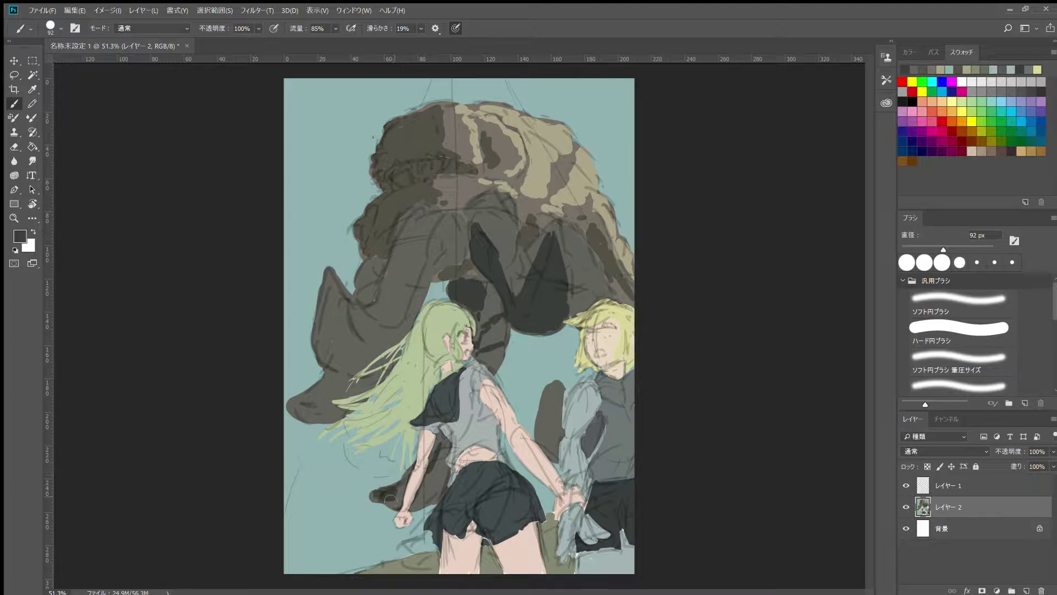
drag(579, 259, 586, 309)
drag(557, 391, 548, 463)
Fill the monster's left side, left wing and arm area with dark grey
drag(463, 231, 405, 276)
drag(446, 258, 412, 319)
drag(432, 209, 385, 300)
drag(386, 275, 338, 331)
mouse_move(330, 275)
mouse_down()
mouse_move(396, 330)
mouse_move(385, 369)
mouse_up()
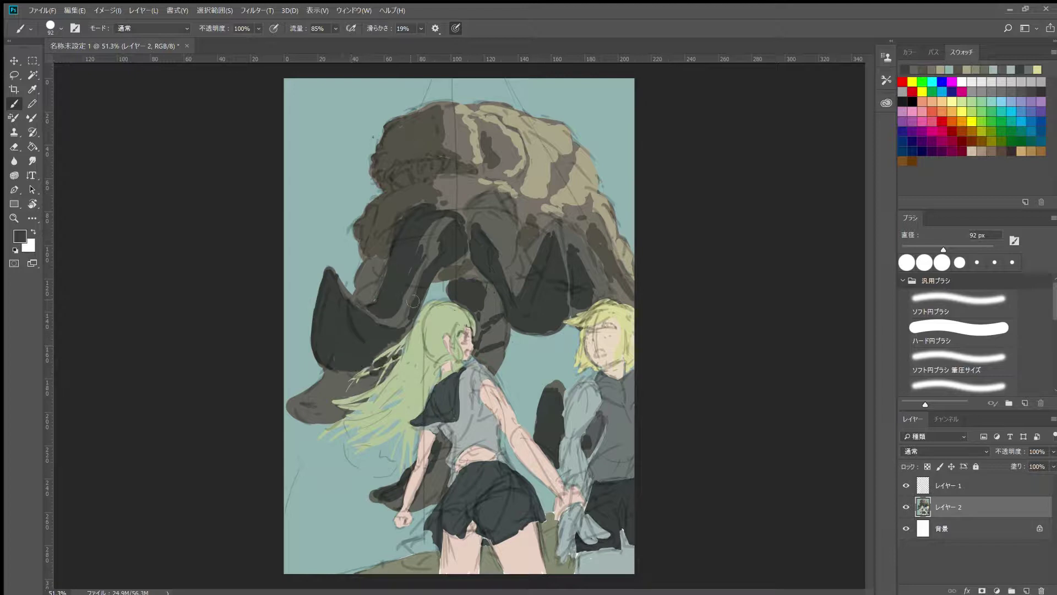
drag(446, 220, 364, 305)
drag(374, 298, 391, 324)
Begin darkening the green-haired girl's hair with dark strokes and darker green strands
alt+click(584, 457)
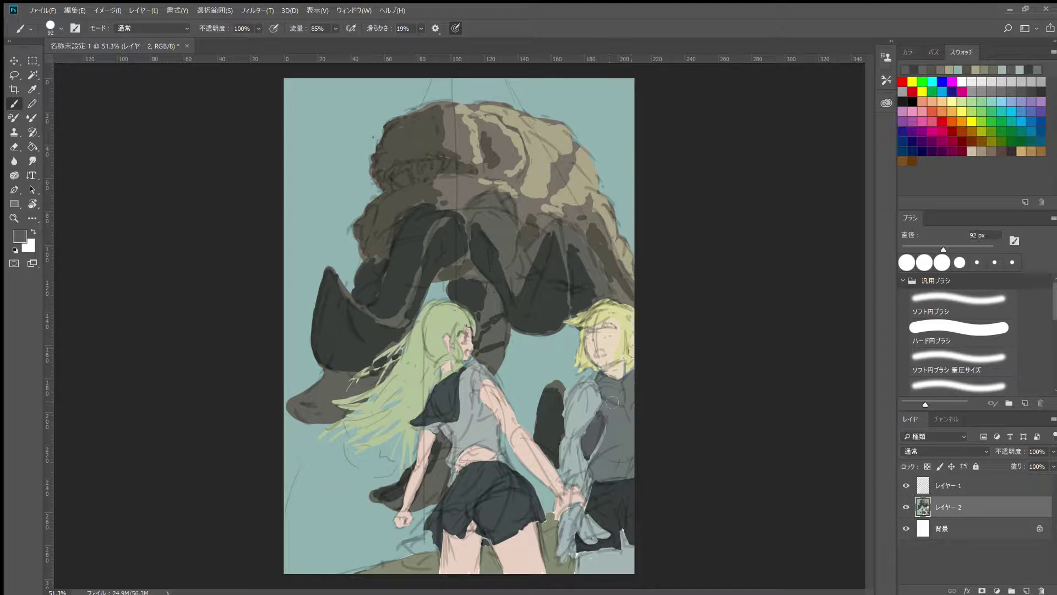
scroll(654, 357, up, 3)
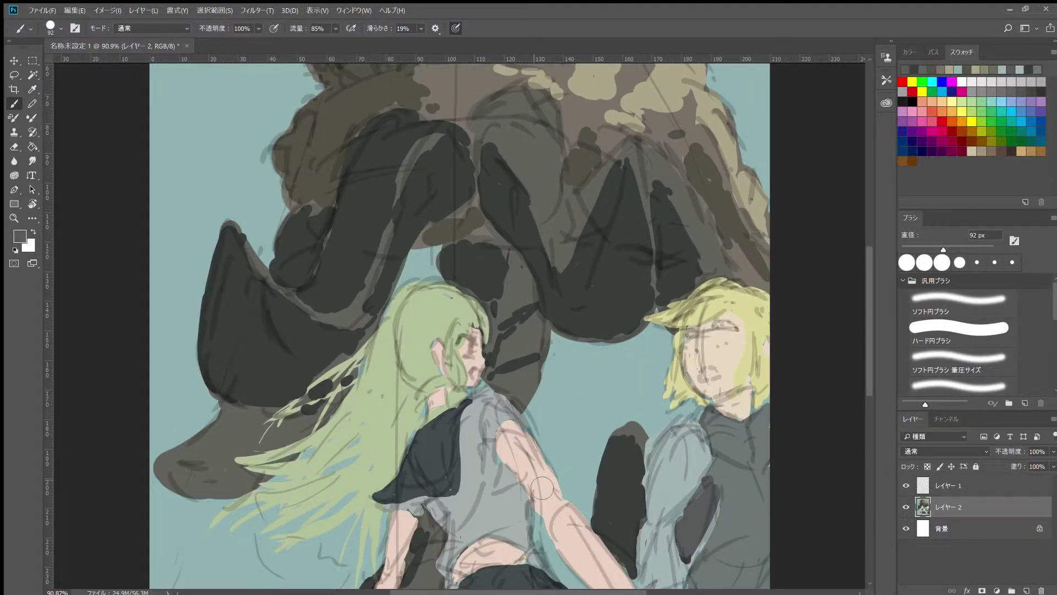
scroll(495, 276, down, 2)
mouse_move(330, 380)
mouse_down()
mouse_move(281, 435)
mouse_move(297, 452)
mouse_up()
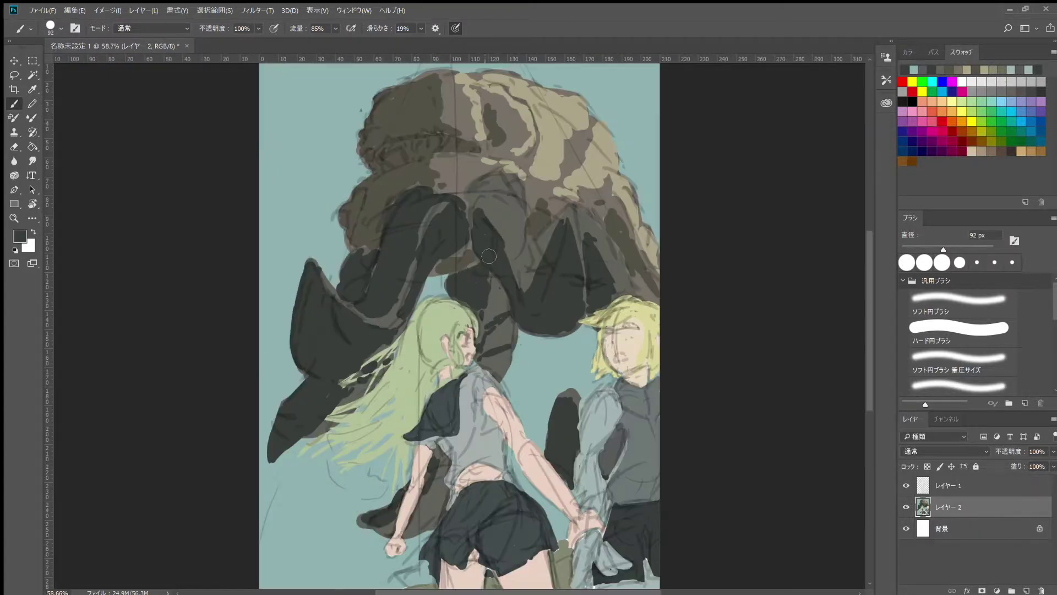
scroll(615, 251, down, 4)
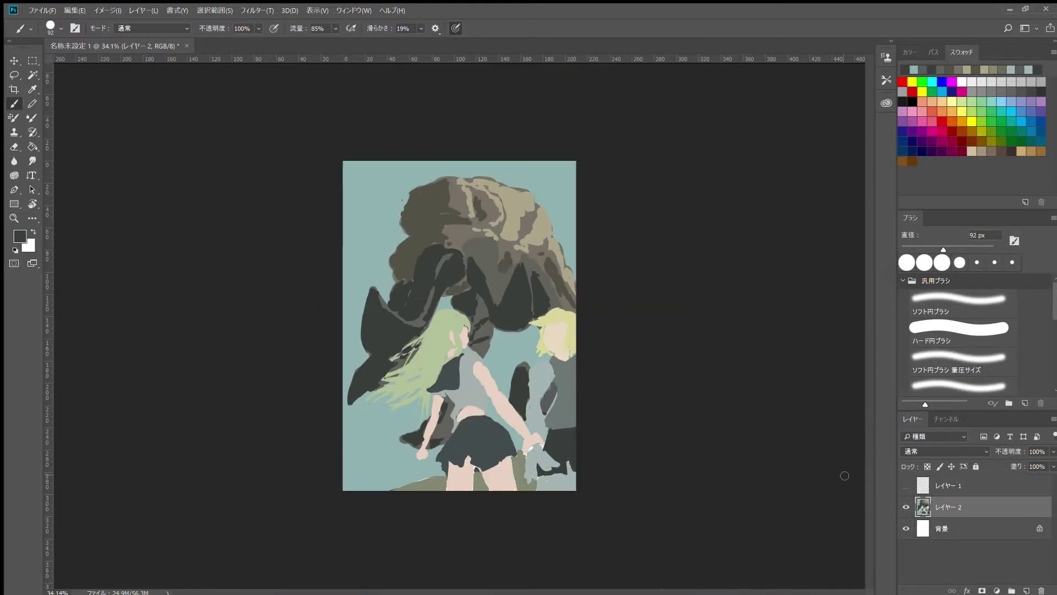
scroll(133, 221, up, 4)
key(b)
drag(397, 308, 410, 377)
Paint several darker green strands through the left girl's pale-green hair
mouse_move(419, 322)
mouse_down()
mouse_move(423, 424)
mouse_move(314, 512)
mouse_up()
drag(385, 402, 292, 460)
drag(380, 446, 248, 499)
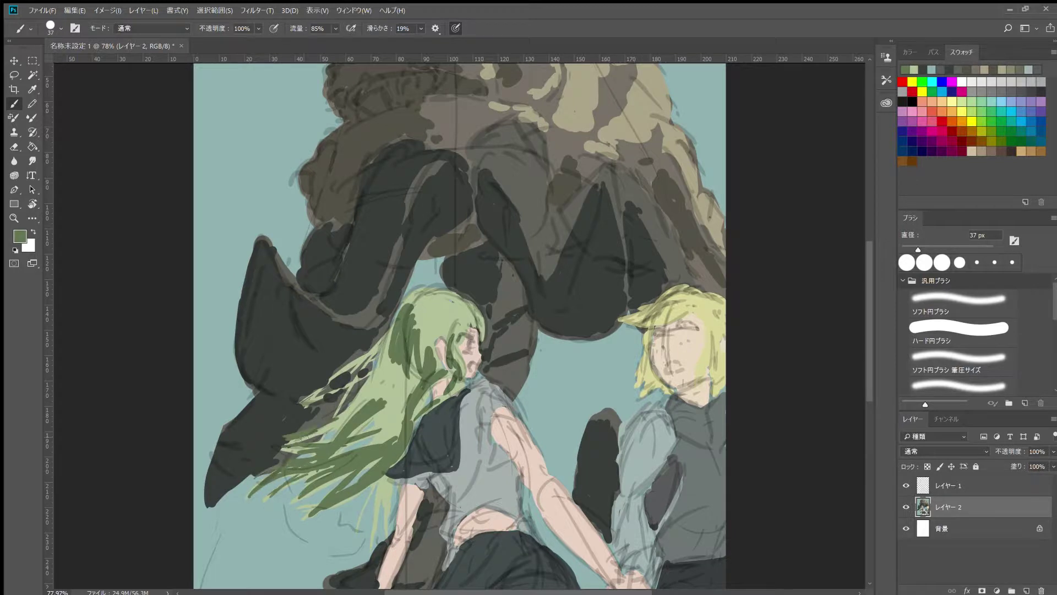
scroll(352, 386, down, 3)
scroll(352, 386, up, 3)
mouse_move(380, 341)
mouse_down()
mouse_move(319, 446)
mouse_move(380, 435)
mouse_up()
drag(385, 421, 325, 466)
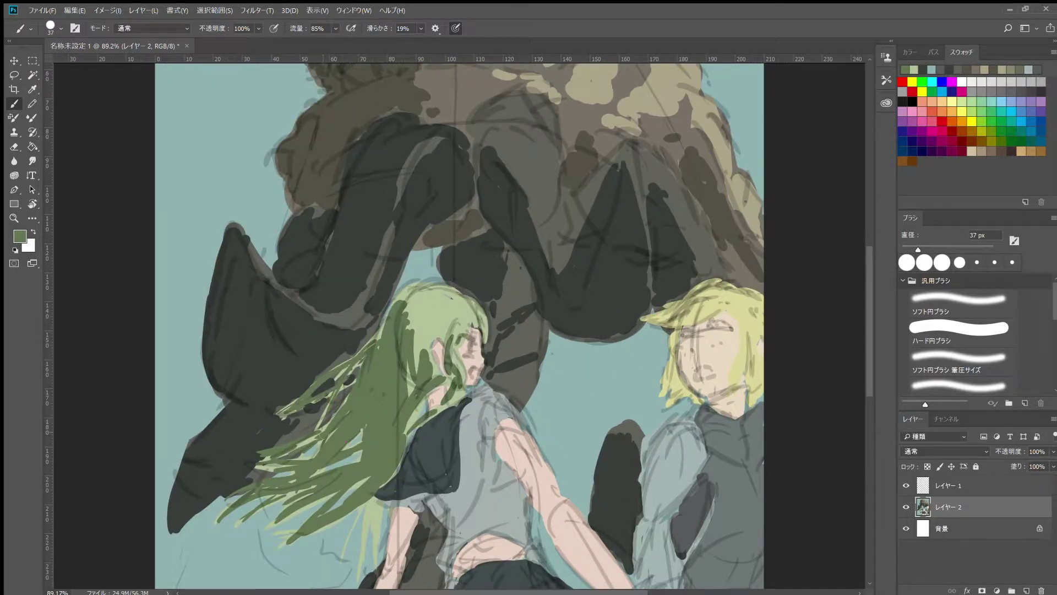
scroll(385, 385, down, 3)
scroll(386, 386, down, 2)
scroll(440, 330, down, 3)
Hide the sketch lines, sample the arm's skin tone, and shade along her arm
click(906, 485)
scroll(270, 261, up, 4)
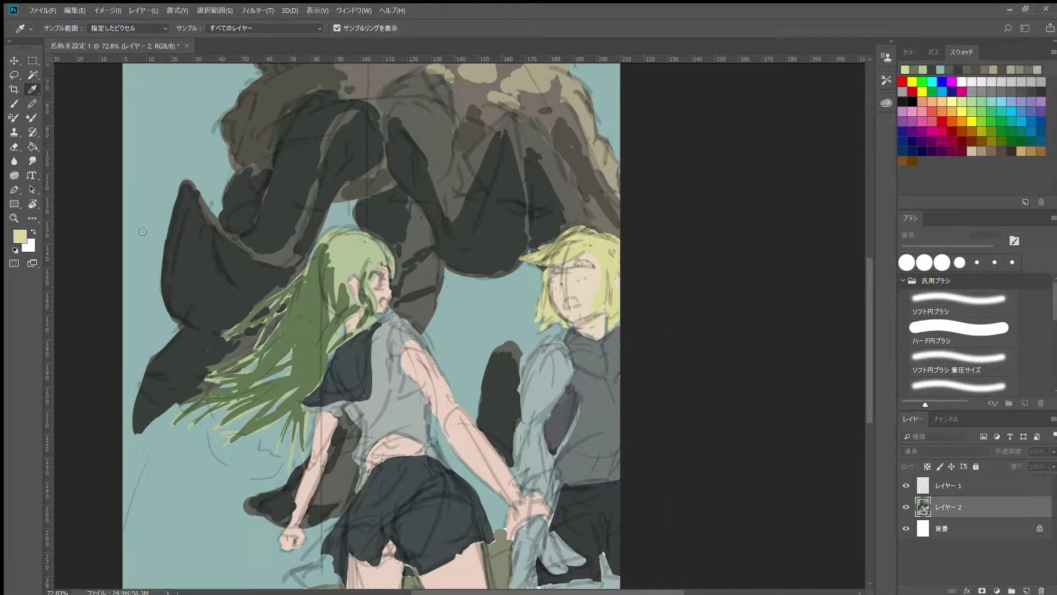
scroll(191, 150, up, 2)
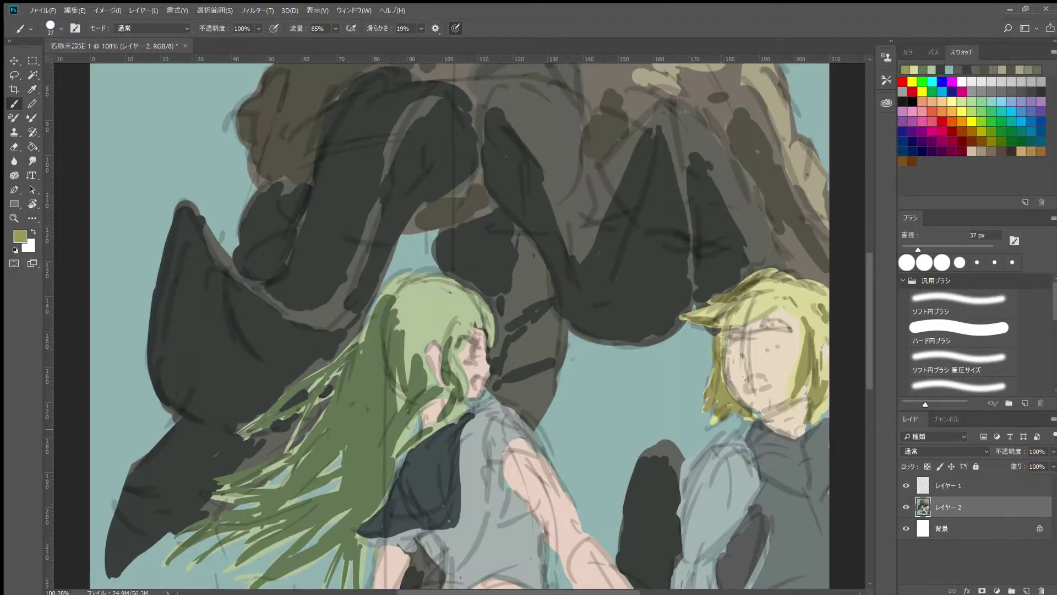
alt+click(736, 382)
scroll(199, 186, down, 3)
scroll(435, 226, up, 3)
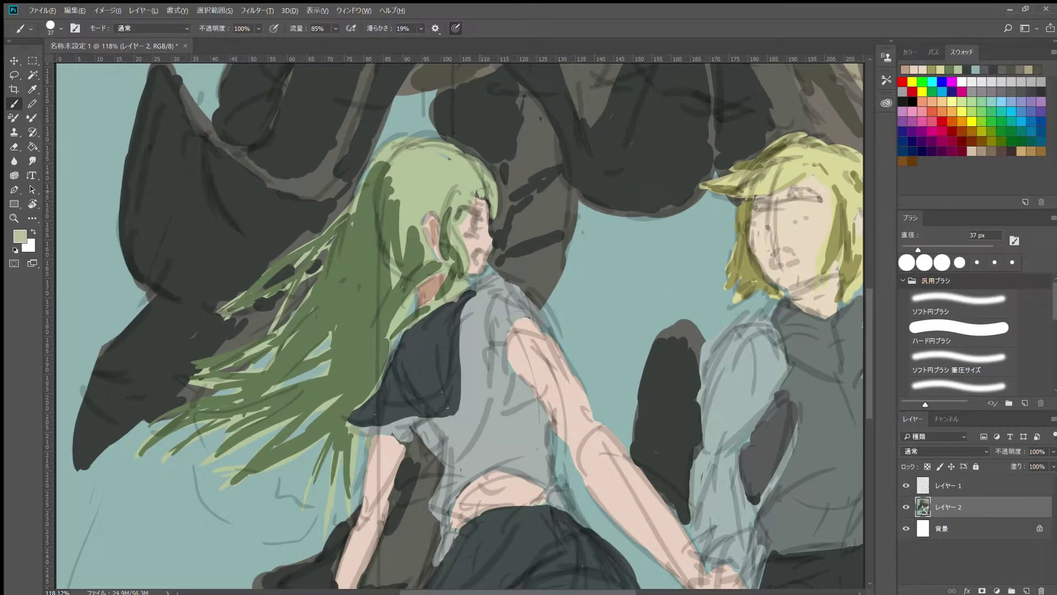
alt+click(482, 193)
scroll(482, 193, down, 3)
drag(457, 132, 621, 447)
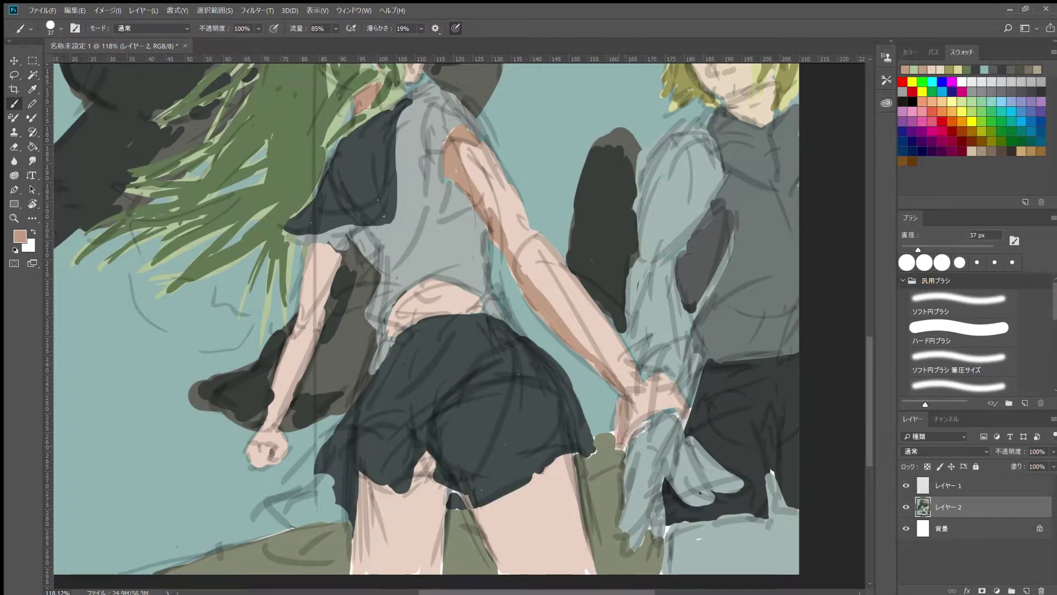
scroll(490, 504, down, 1)
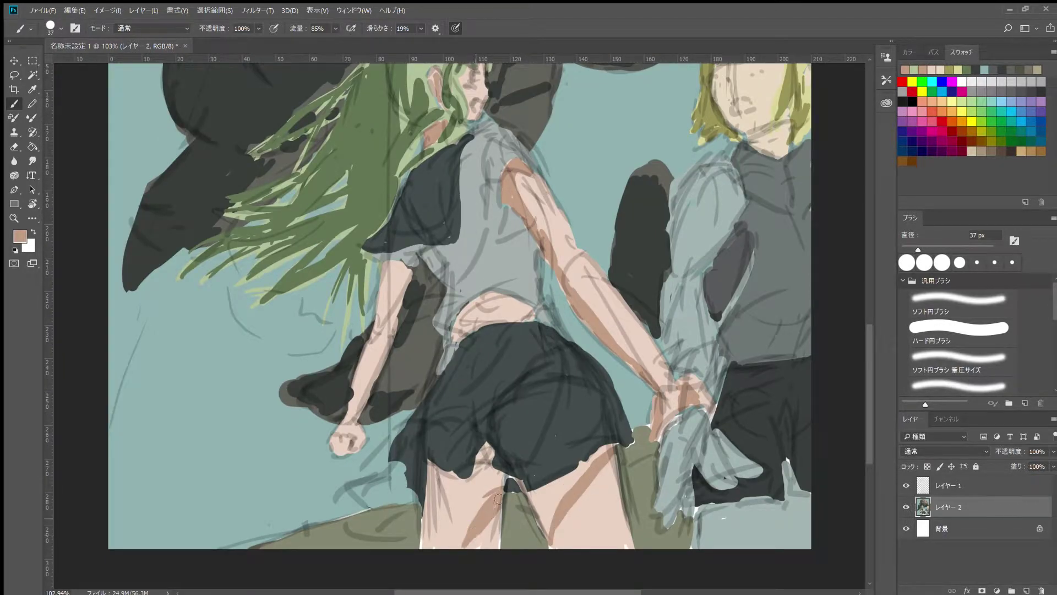
Shade the girl's legs below the skirt, her waist in dark grey, and her forearm
drag(583, 467, 551, 535)
drag(484, 448, 435, 545)
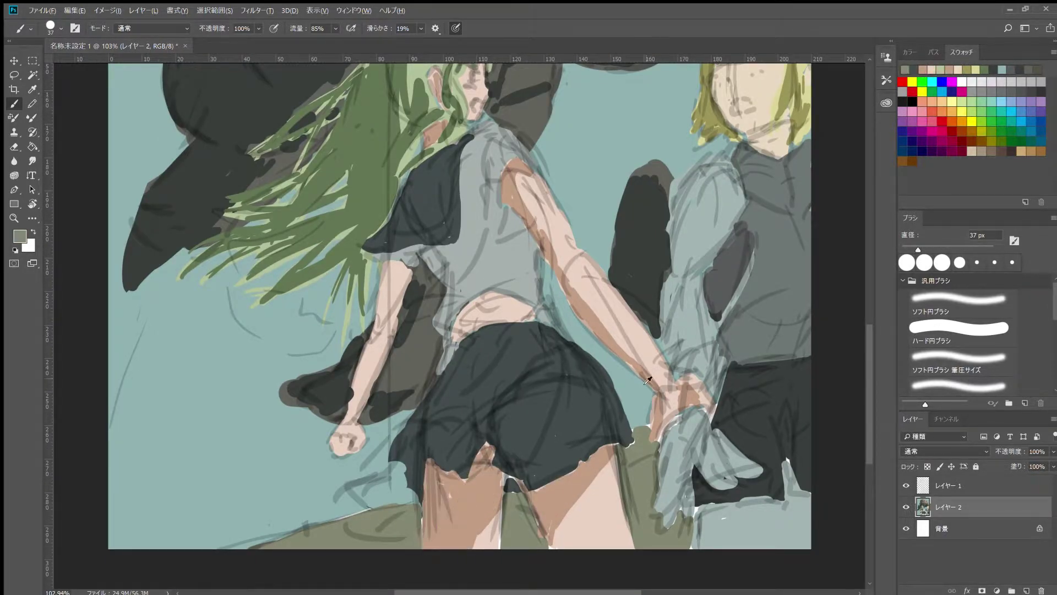
scroll(553, 494, down, 1)
alt+click(554, 495)
scroll(554, 495, up, 1)
drag(473, 399, 453, 451)
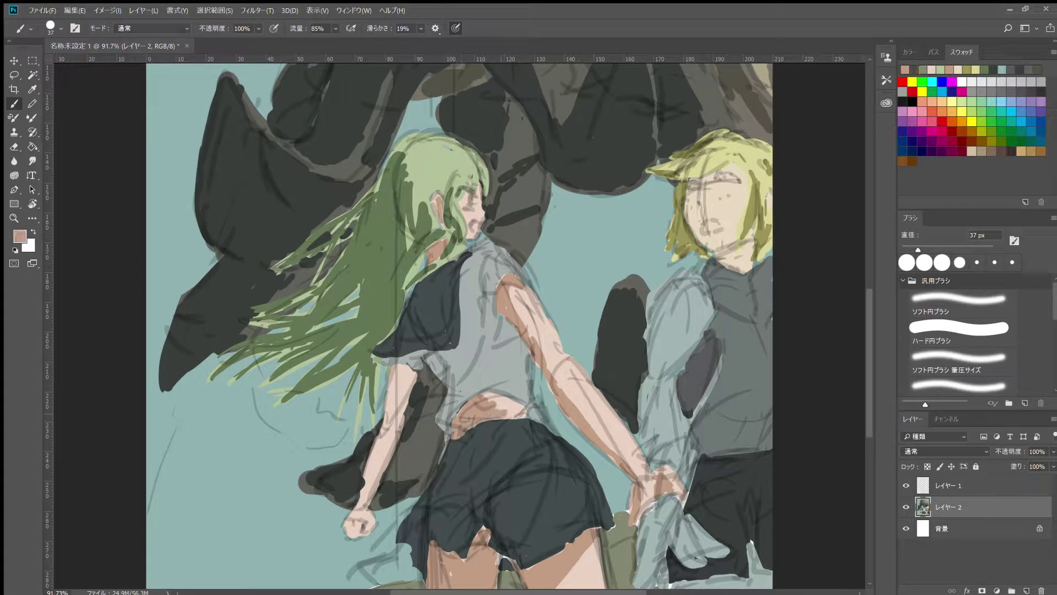
drag(393, 383, 368, 475)
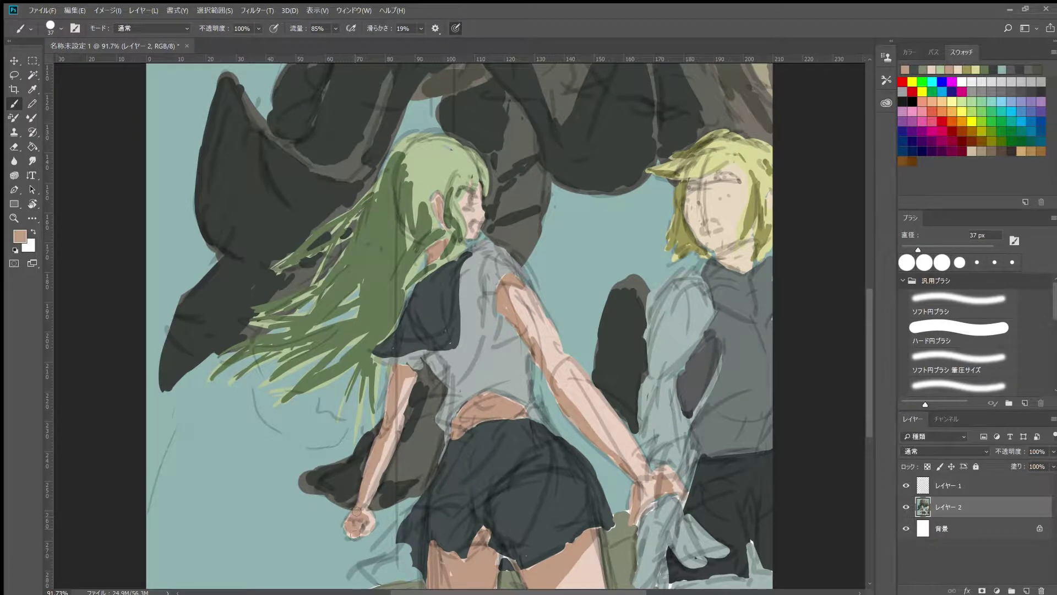
Paint dark grey-teal shading down the girl's back
scroll(355, 523, down, 2)
alt+click(458, 301)
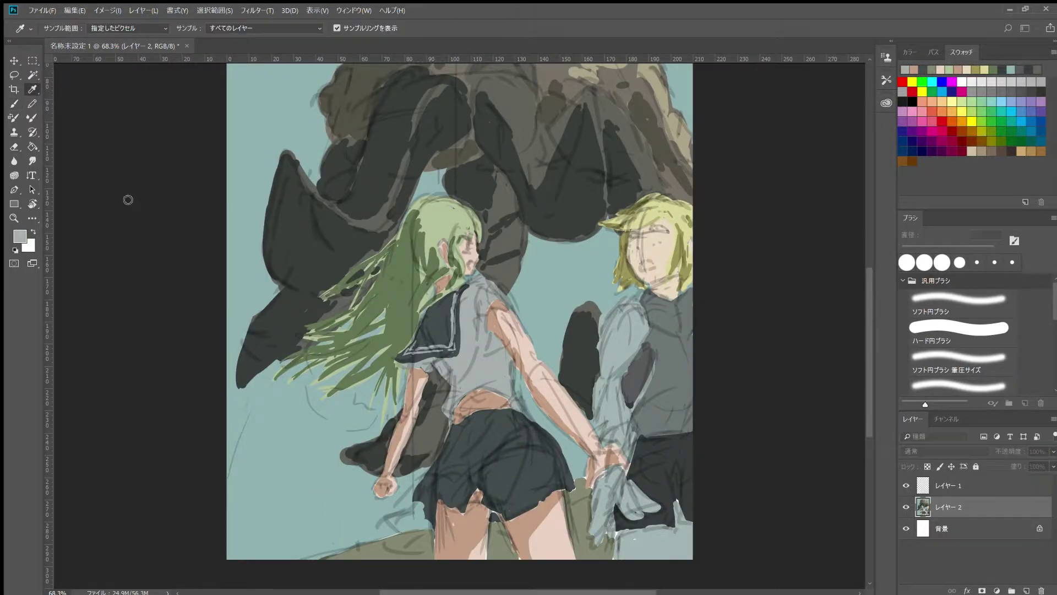
alt+click(441, 320)
mouse_move(468, 292)
mouse_down()
mouse_move(487, 355)
mouse_move(457, 410)
mouse_up()
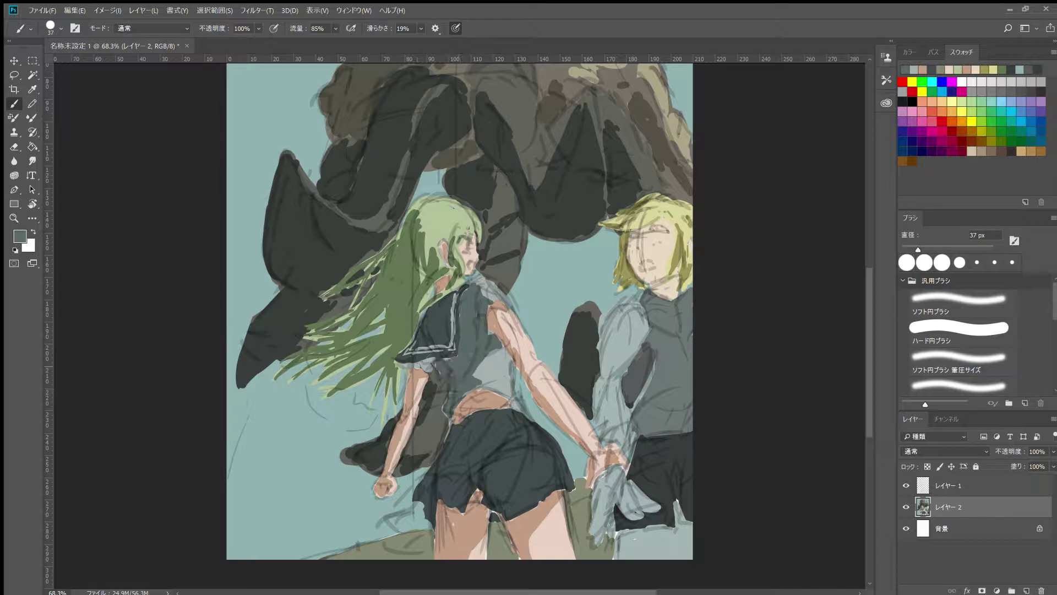
scroll(459, 391, down, 5)
scroll(440, 385, up, 3)
scroll(441, 385, up, 2)
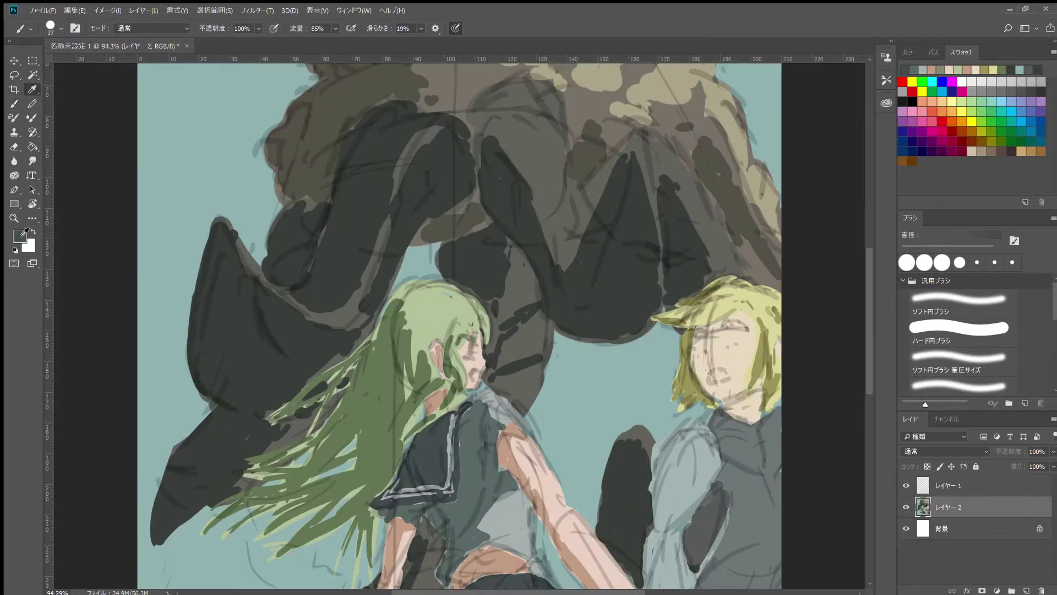
Paint the sailor collar near-black and hide the sketch lines to review
alt+click(419, 386)
drag(424, 347, 430, 418)
drag(375, 440, 424, 388)
scroll(424, 389, down, 5)
click(906, 485)
scroll(612, 419, up, 2)
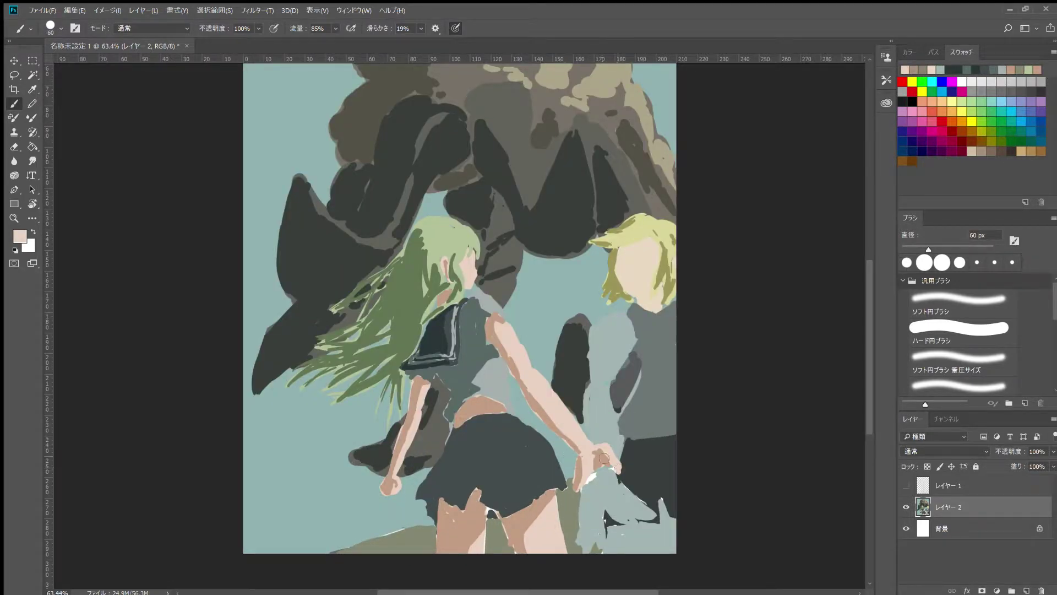
Show the sketch lines again and shade the blonde girl's face with sampled brown
click(905, 485)
key(i)
click(644, 270)
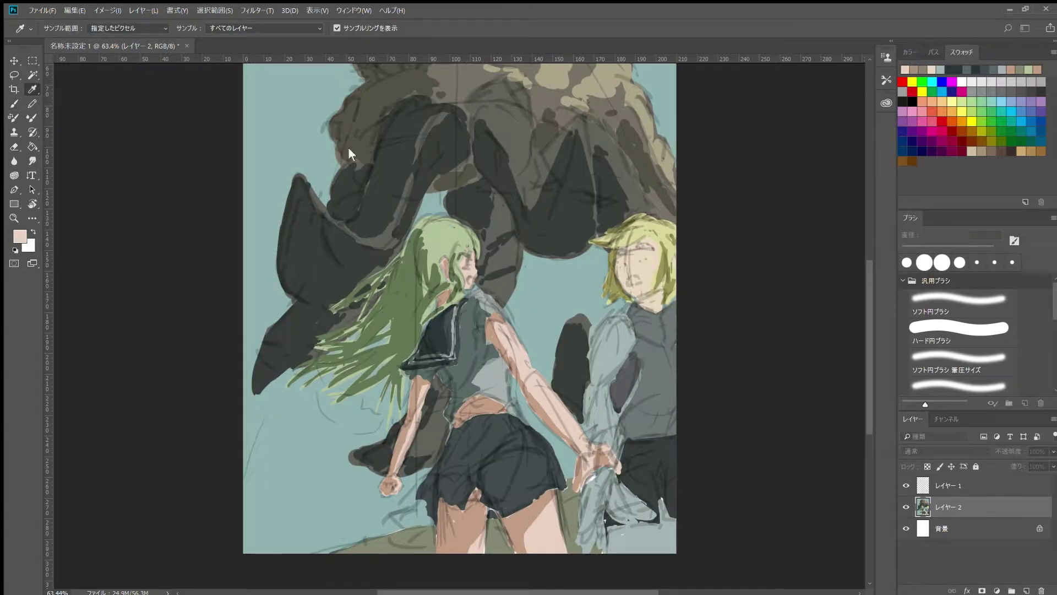
key(b)
drag(639, 259, 653, 297)
scroll(606, 247, up, 2)
drag(705, 165, 644, 253)
drag(661, 198, 673, 277)
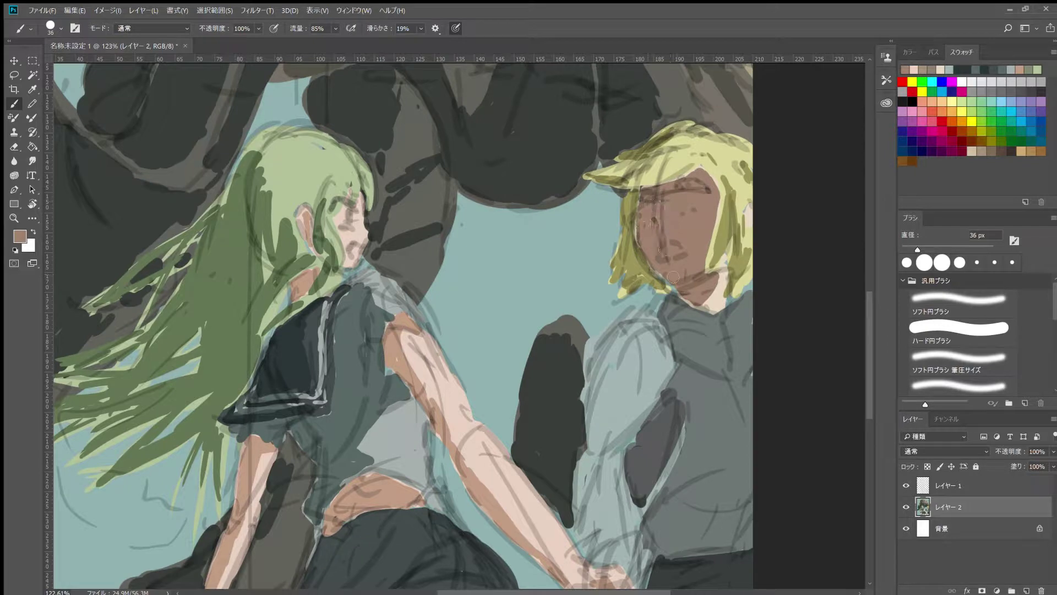
scroll(712, 324, down, 5)
scroll(717, 386, up, 4)
Paint the blonde girl's tie and vest in dark grey
alt+click(512, 358)
drag(608, 259, 632, 405)
mouse_move(622, 352)
mouse_down()
mouse_move(655, 259)
mouse_move(672, 389)
mouse_up()
scroll(633, 330, up, 3)
scroll(633, 330, down, 2)
scroll(672, 389, down, 2)
Add grey-teal strokes on her sleeve and darken the cloth held in her hand
alt+click(342, 320)
drag(528, 287, 507, 390)
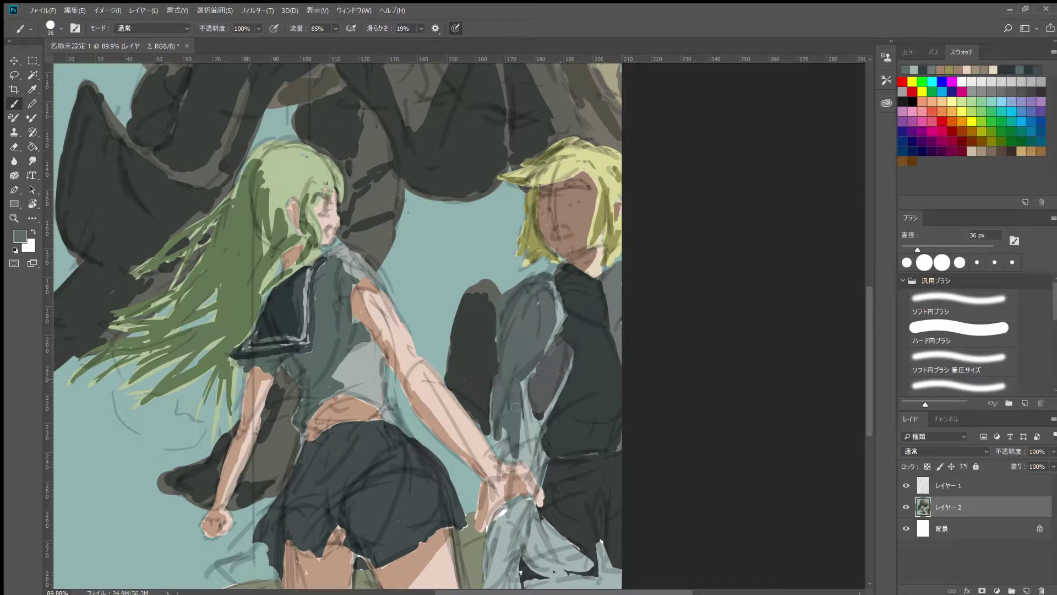
scroll(507, 391, down, 4)
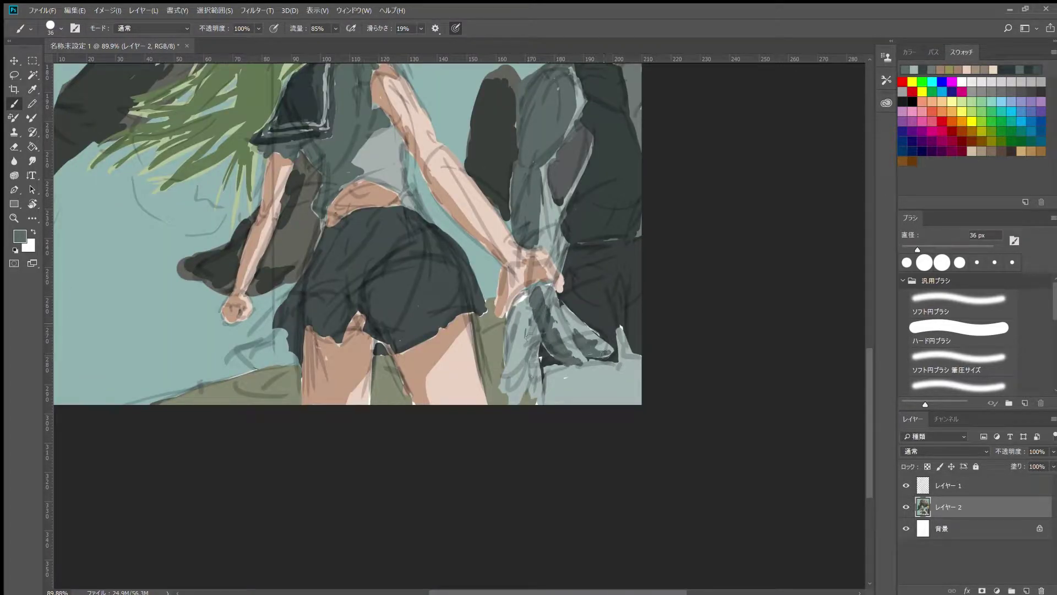
drag(528, 305, 515, 369)
scroll(531, 380, down, 3)
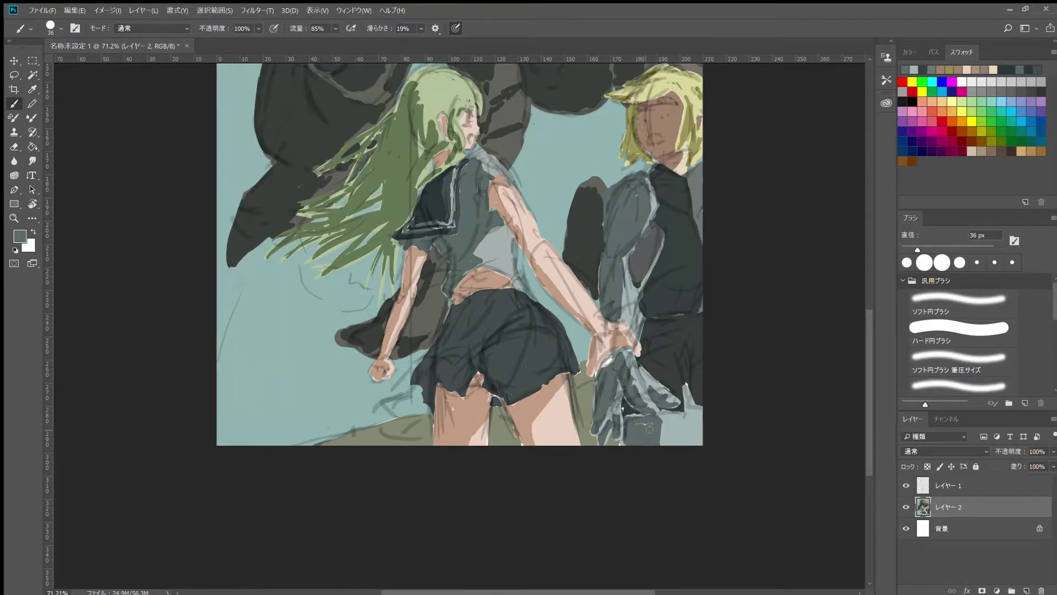
scroll(718, 396, down, 2)
scroll(459, 394, up, 2)
scroll(458, 394, up, 2)
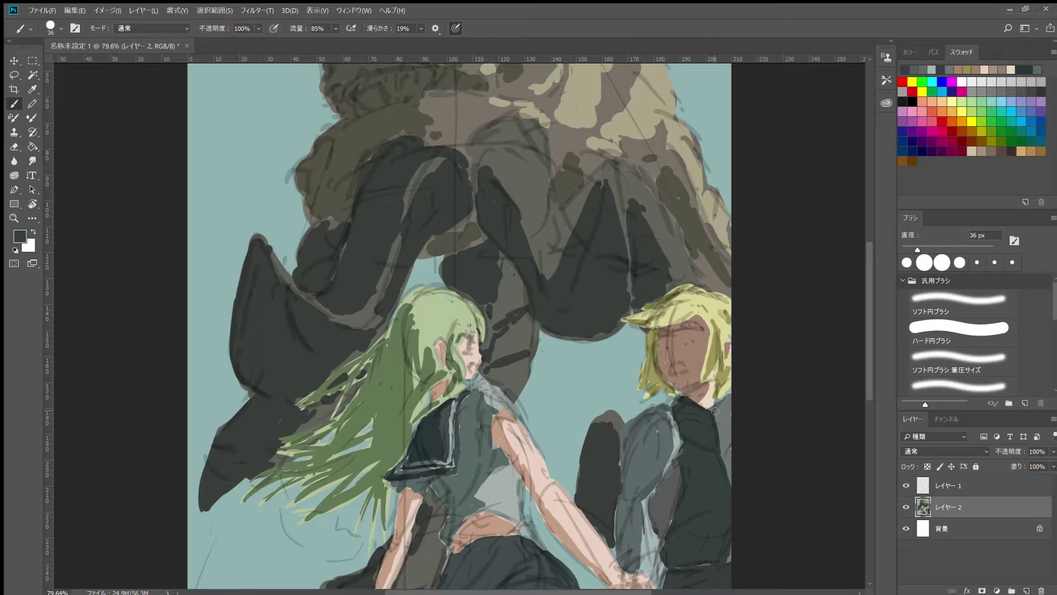
scroll(459, 394, up, 2)
Sample a grey from the painting and review the whole composition
alt+click(714, 385)
scroll(690, 376, down, 3)
scroll(690, 377, up, 1)
scroll(685, 401, down, 4)
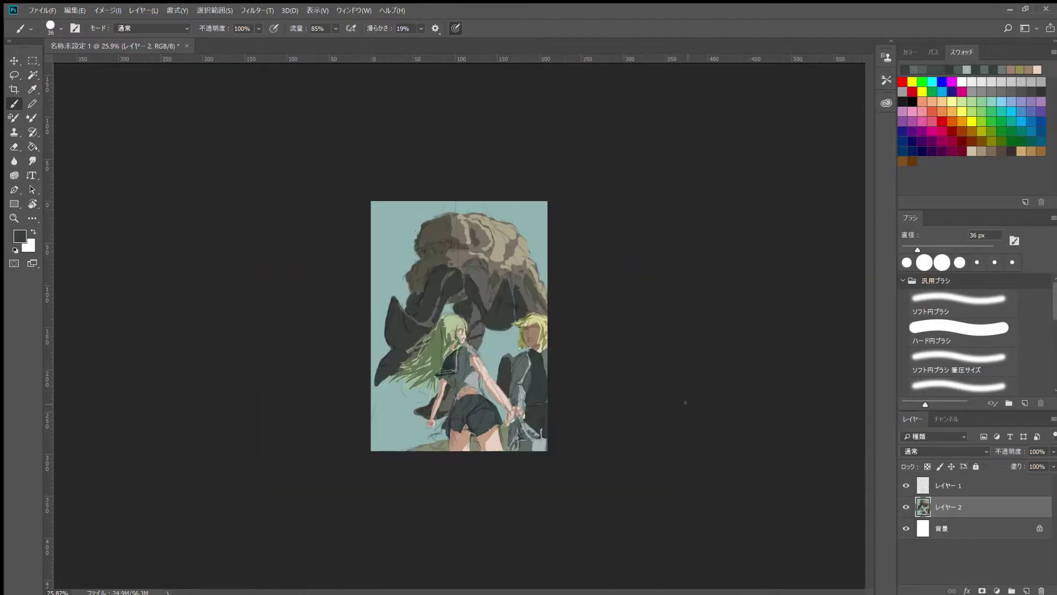
scroll(696, 427, up, 4)
scroll(787, 178, up, 2)
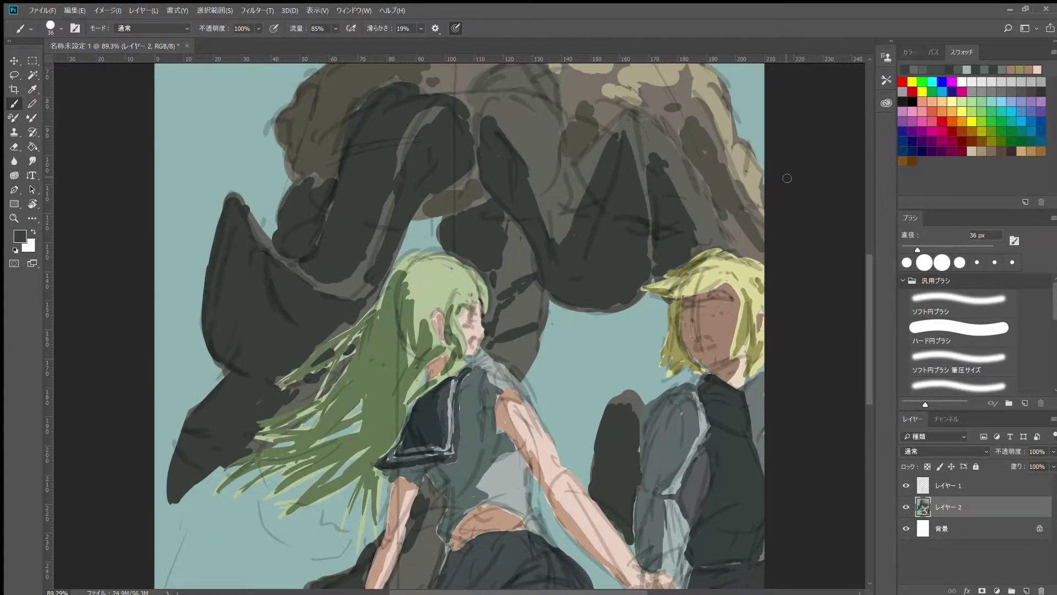
Paint dark shading on the rock monster's upper-left head
scroll(787, 178, down, 3)
scroll(628, 293, up, 2)
alt+click(502, 308)
drag(573, 220, 582, 331)
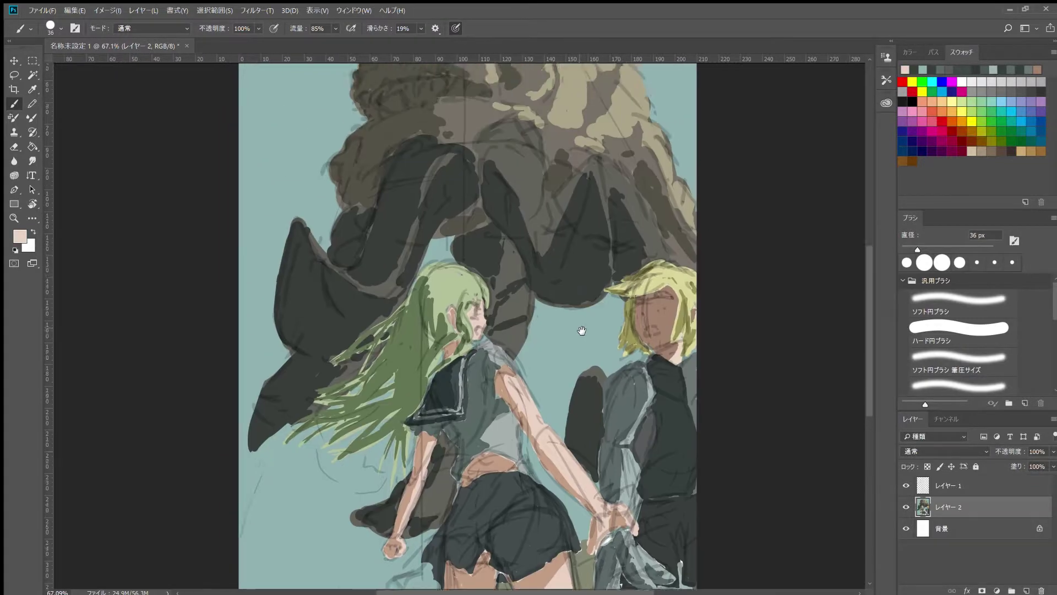
scroll(582, 330, down, 2)
scroll(561, 244, up, 1)
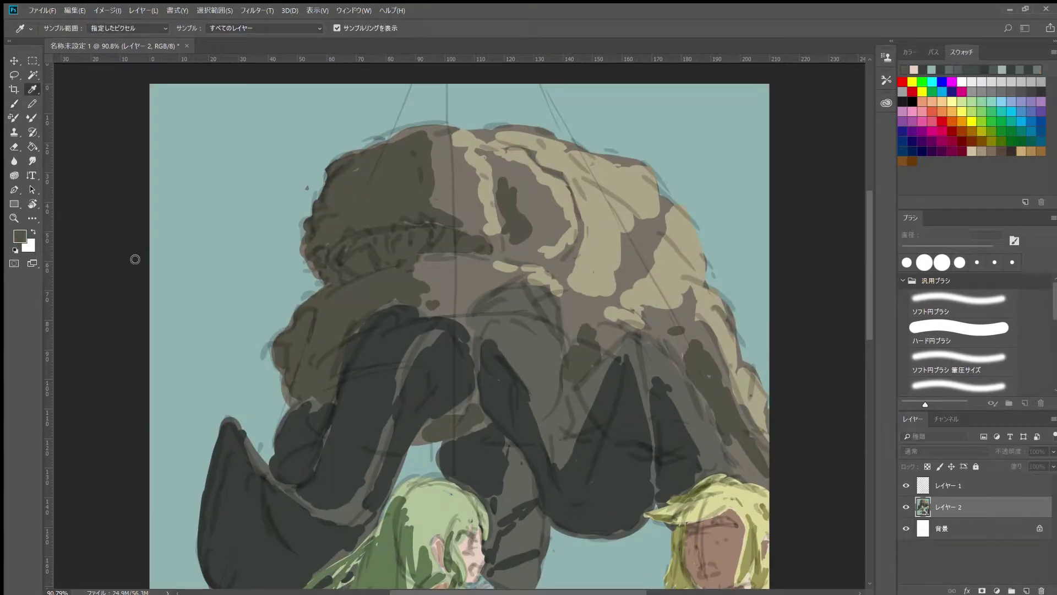
key(b)
mouse_move(380, 151)
mouse_down()
mouse_move(367, 220)
mouse_move(347, 170)
mouse_move(339, 204)
mouse_up()
mouse_move(336, 167)
mouse_down()
mouse_move(325, 231)
mouse_move(356, 206)
mouse_up()
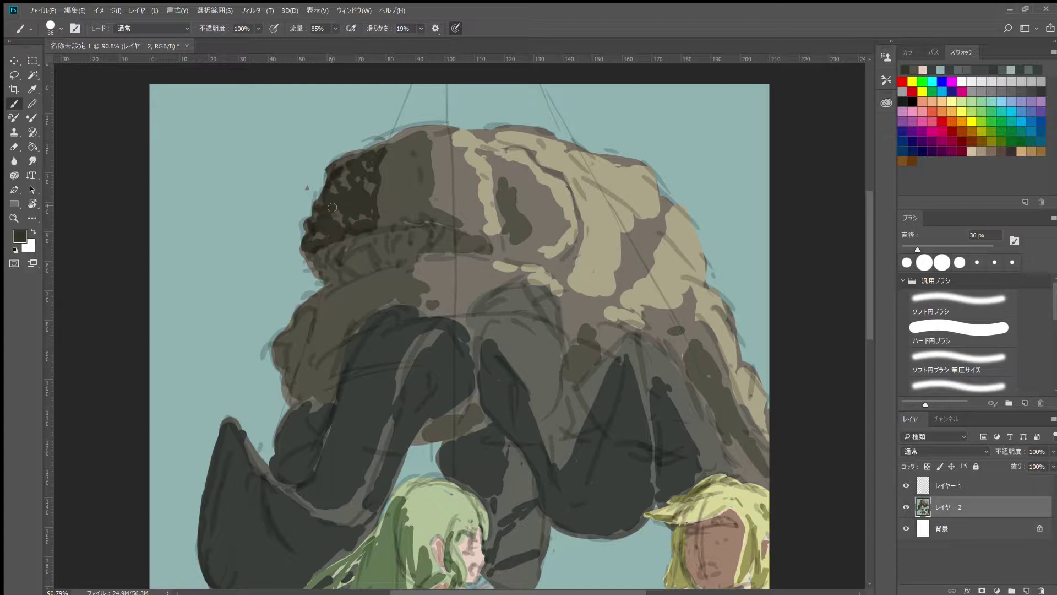
Enlarge the brush and shade the rock's left side with translucent 29% opacity strokes
key(bracketright)
key(bracketright)
key(bracketright)
mouse_move(390, 159)
mouse_down()
mouse_move(380, 226)
mouse_move(308, 385)
mouse_move(325, 275)
mouse_up()
key(2)
key(9)
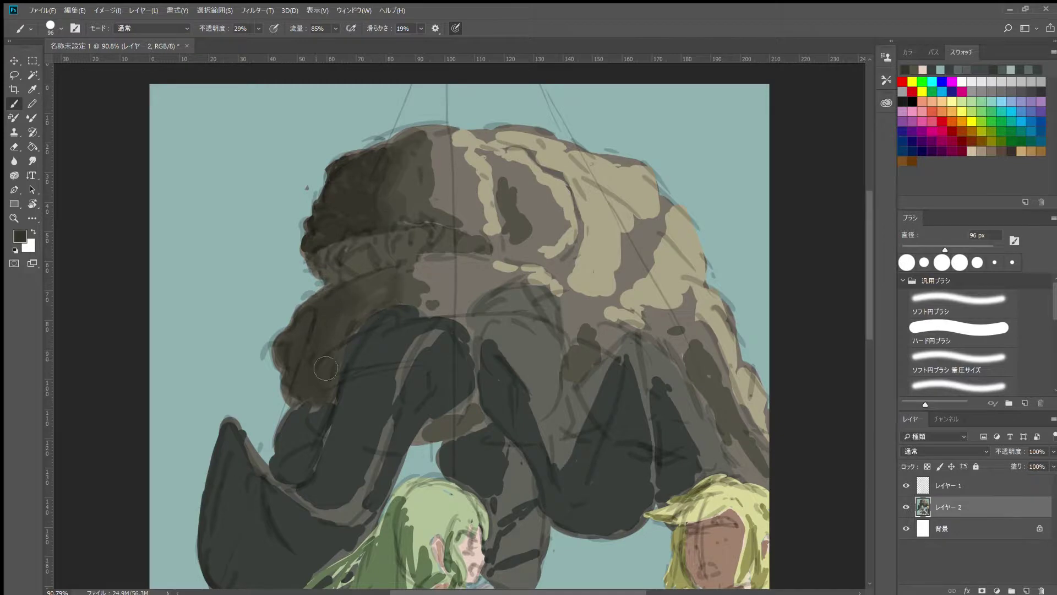
alt+scroll(459, 191, down, 1)
Add sampled brownish-grey and dark grey strokes across the rock, then restore full opacity
alt+click(463, 165)
drag(462, 116, 468, 179)
drag(504, 146, 534, 157)
drag(605, 182, 642, 256)
alt+click(474, 259)
drag(441, 226, 458, 259)
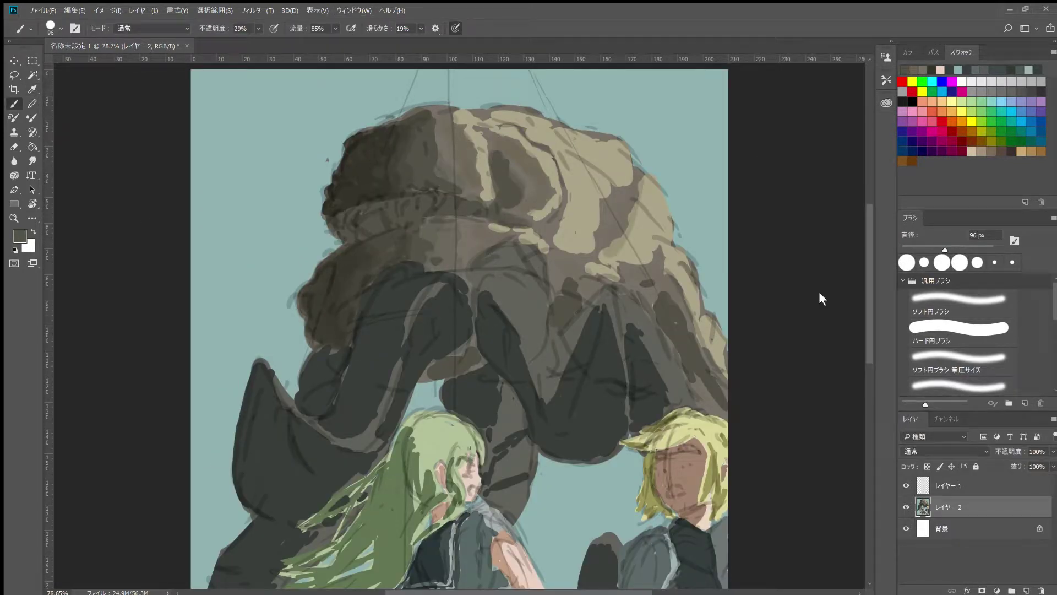
key(0)
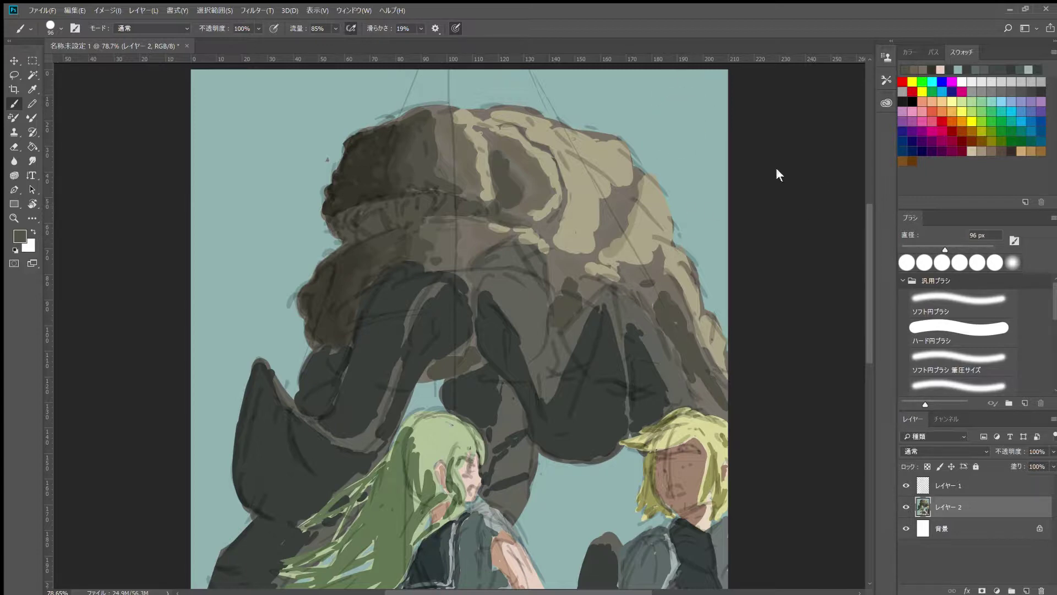
scroll(460, 331, down, 3)
Paint pale grey-green teeth across the monster's mouth with a 47 px brush
key(2)
key(4)
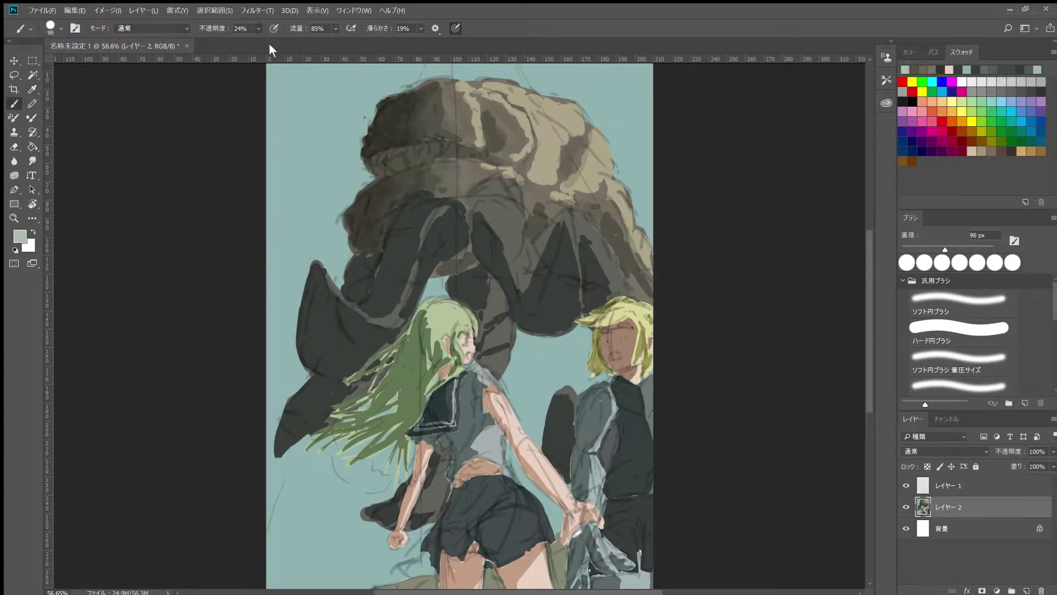
key(ctrl+1)
key(0)
mouse_move(308, 220)
mouse_down()
mouse_move(418, 187)
mouse_move(477, 206)
mouse_up()
drag(330, 237, 374, 231)
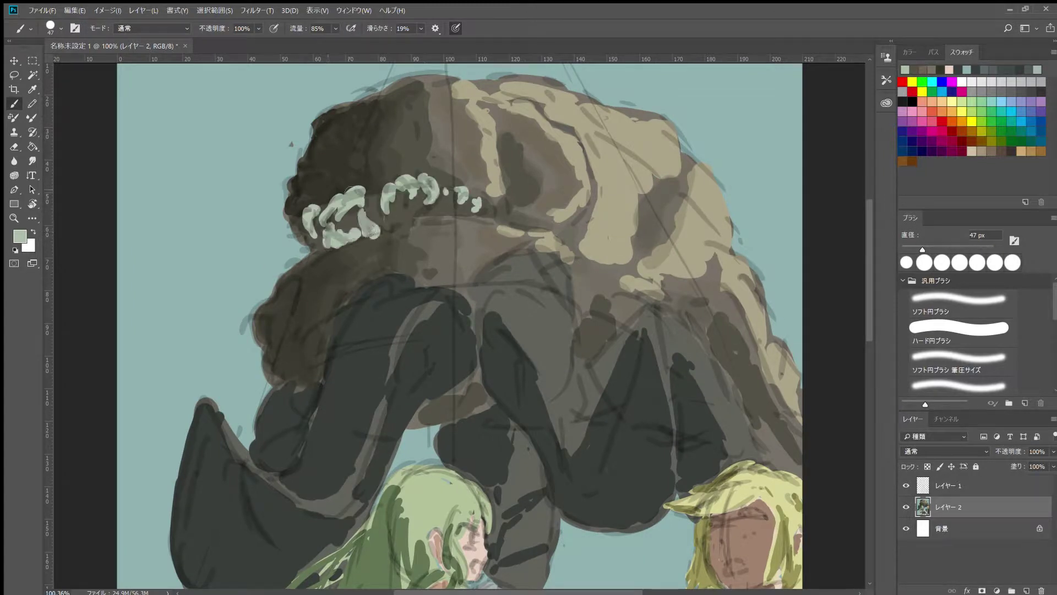
With a hard round tip, fill dark brown gaps between the teeth and hide the sketch
click(958, 328)
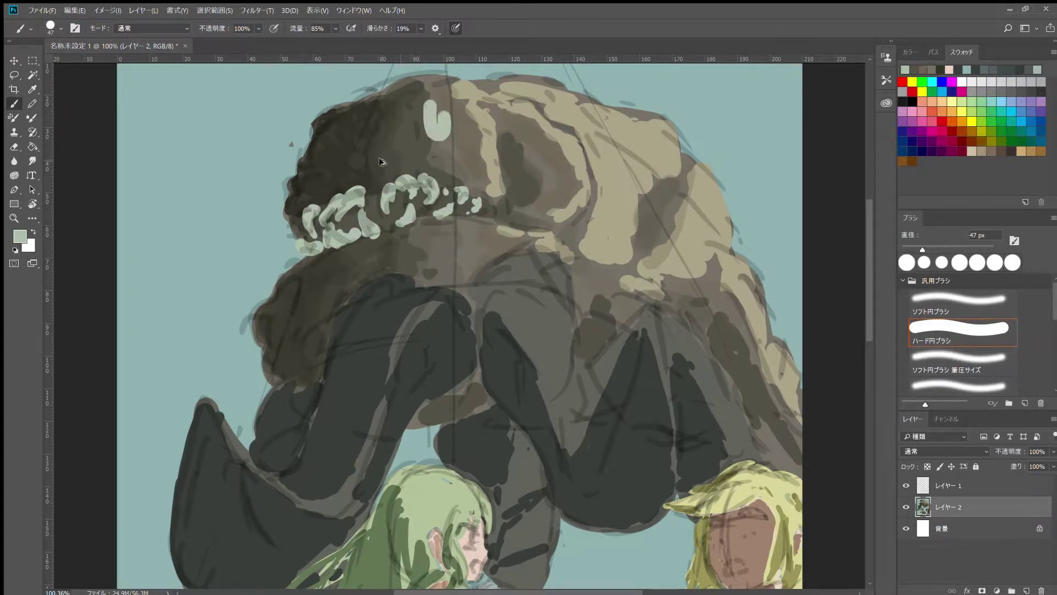
key(shift+bracketleft)
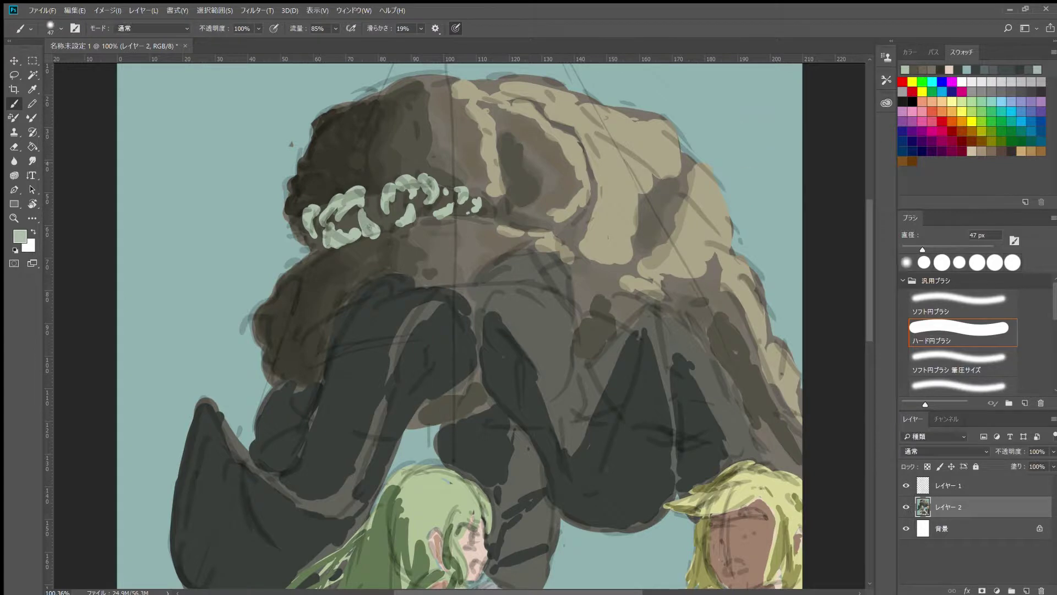
key(shift+bracketright)
click(311, 247)
alt+click(473, 271)
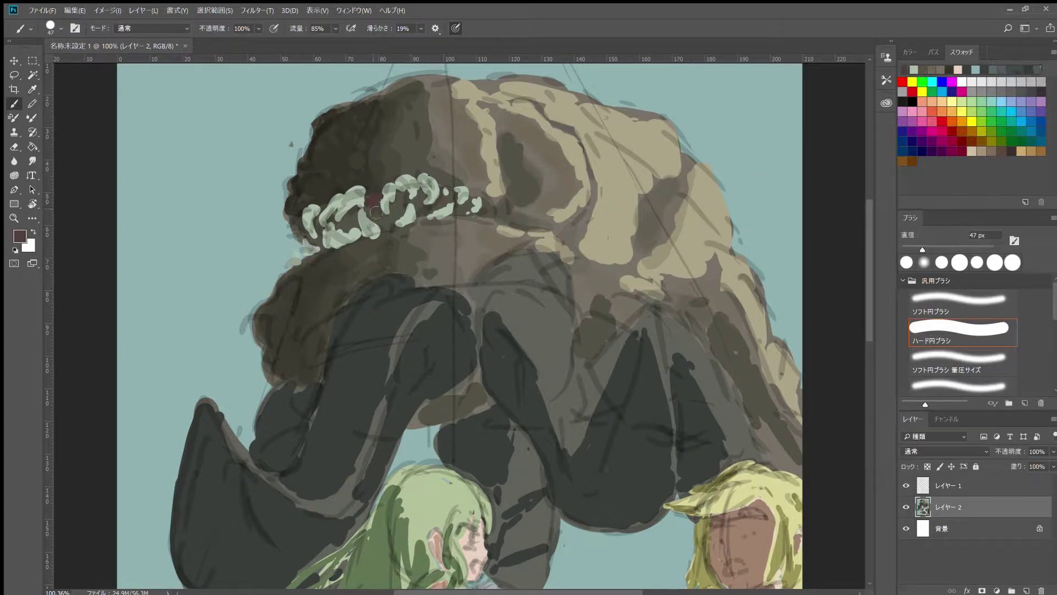
drag(303, 237, 446, 201)
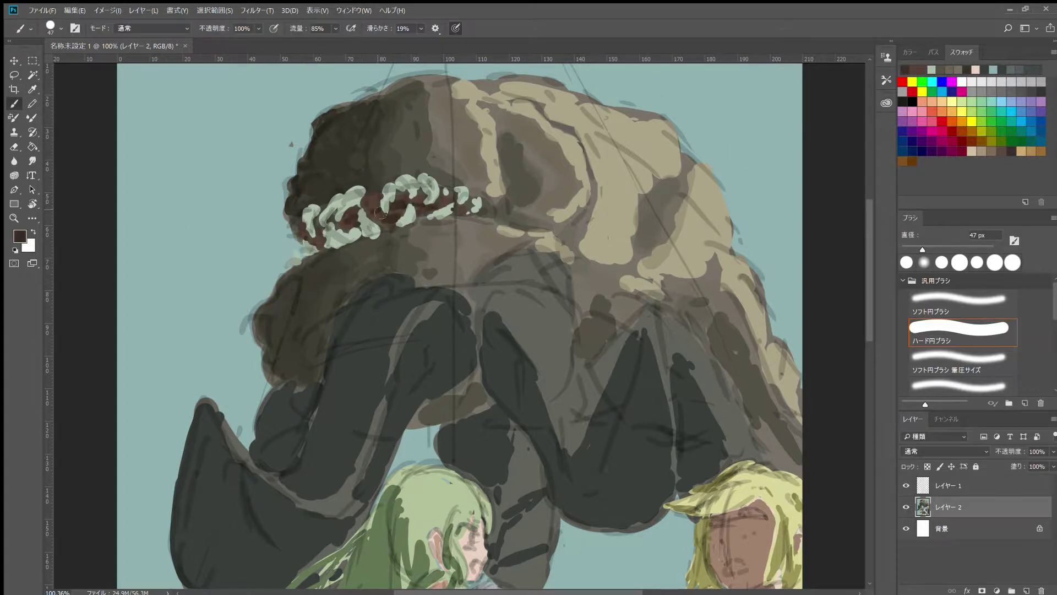
scroll(467, 186, down, 3)
click(906, 485)
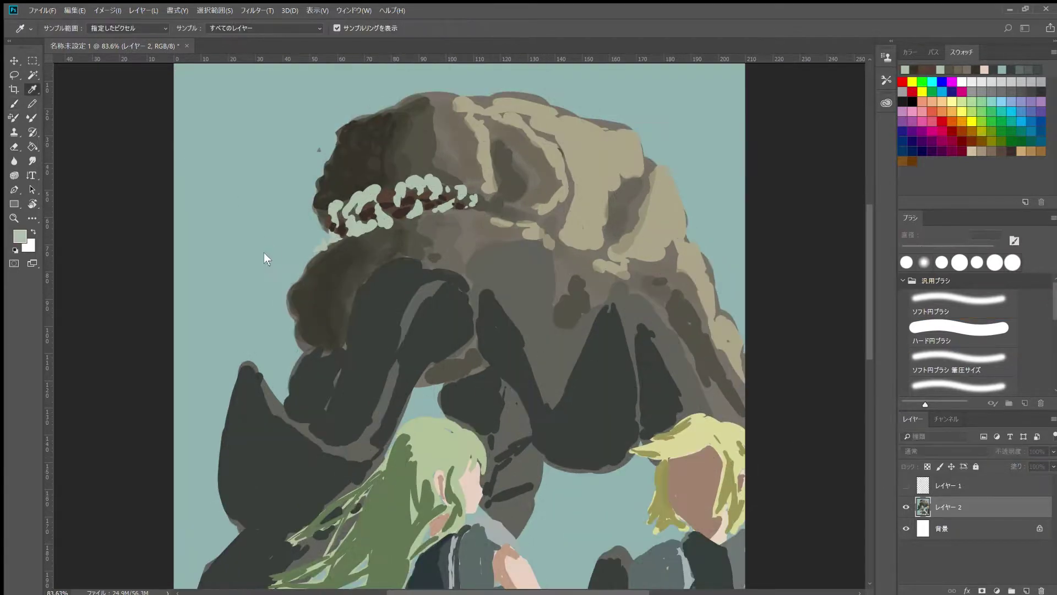
Sample a grey-blue from the painting and paint it onto the teeth
alt+click(264, 252)
scroll(451, 185, up, 3)
mouse_move(264, 250)
mouse_down()
mouse_move(336, 220)
mouse_move(460, 214)
mouse_move(242, 311)
mouse_up()
Sample a dark grey and lay dark hard-brush strokes down the monster's left arm
alt+click(236, 342)
scroll(236, 342, down, 4)
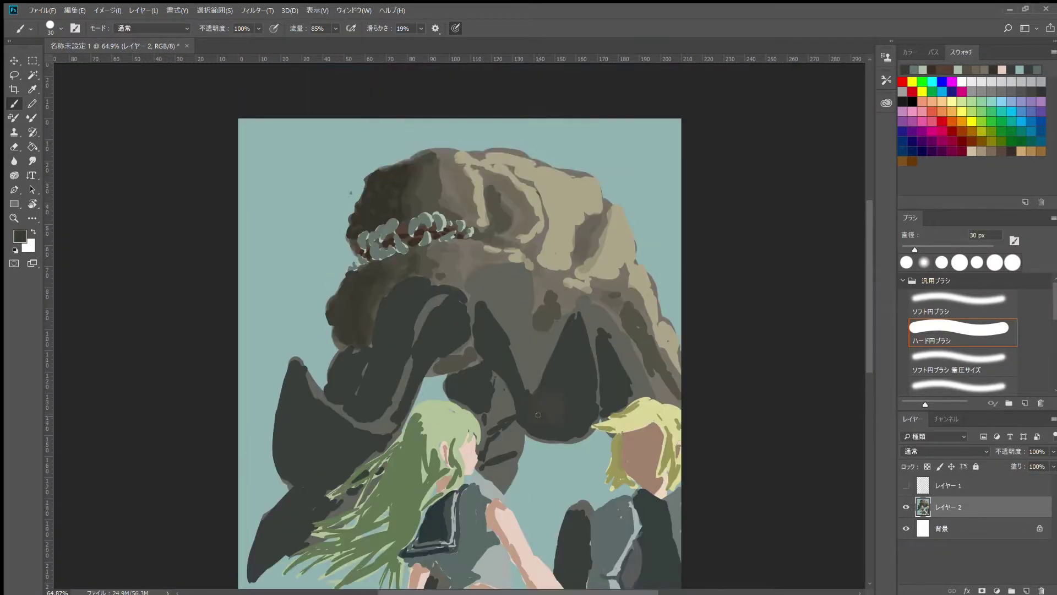
alt+click(334, 197)
drag(419, 181, 380, 292)
mouse_move(292, 270)
mouse_down()
mouse_move(289, 312)
mouse_move(319, 394)
mouse_up()
drag(336, 253, 286, 407)
scroll(527, 387, down, 3)
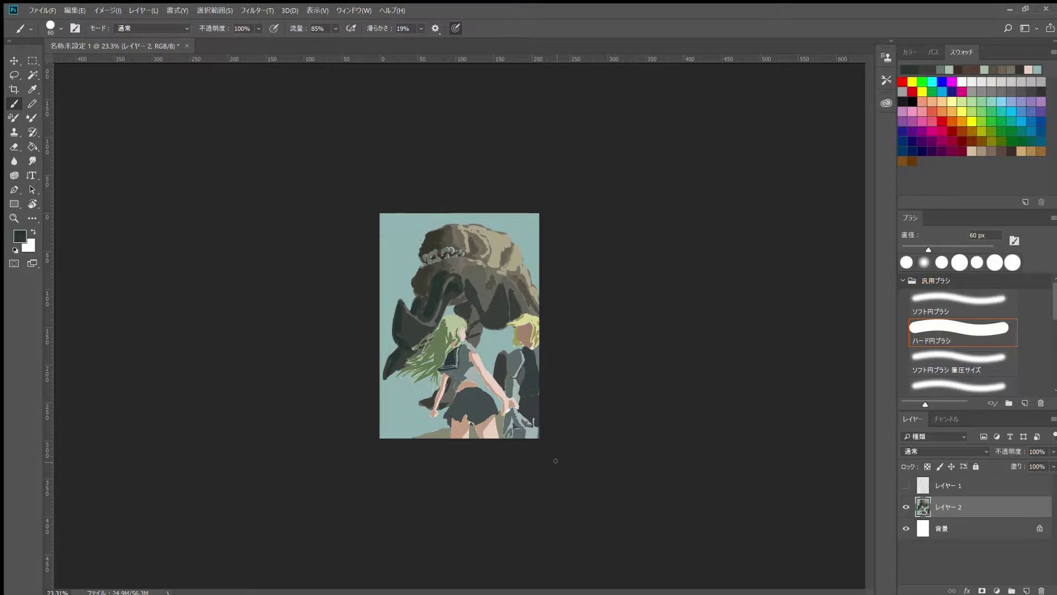
scroll(512, 327, up, 2)
Paint dark green zigzag strokes across both arms, the left hand and the right arm
mouse_move(481, 250)
mouse_down()
mouse_move(545, 319)
mouse_move(588, 259)
mouse_up()
drag(465, 275, 473, 304)
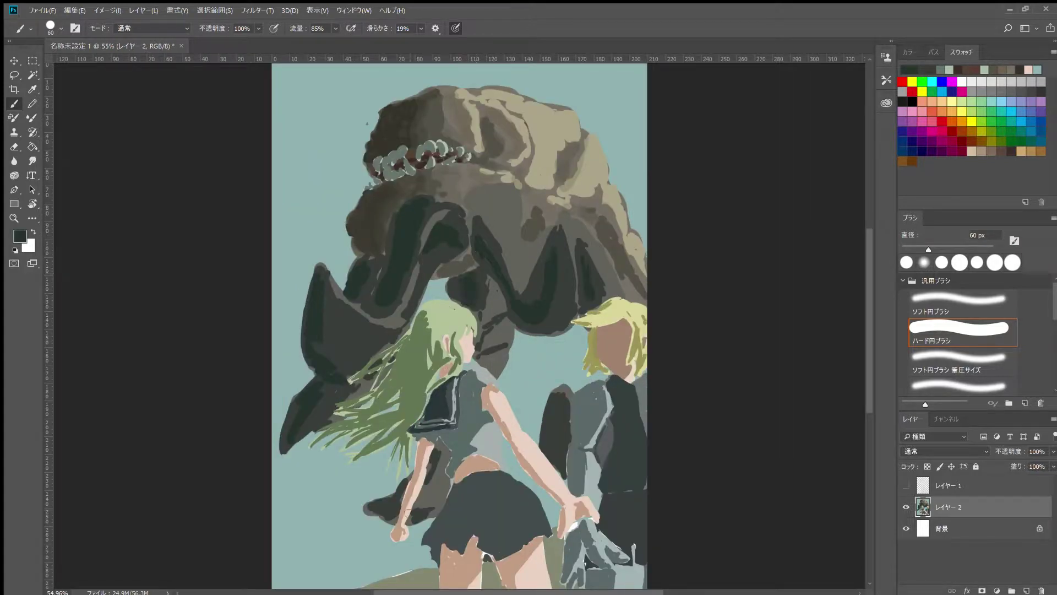
mouse_move(327, 292)
mouse_down()
mouse_move(324, 355)
mouse_move(284, 454)
mouse_up()
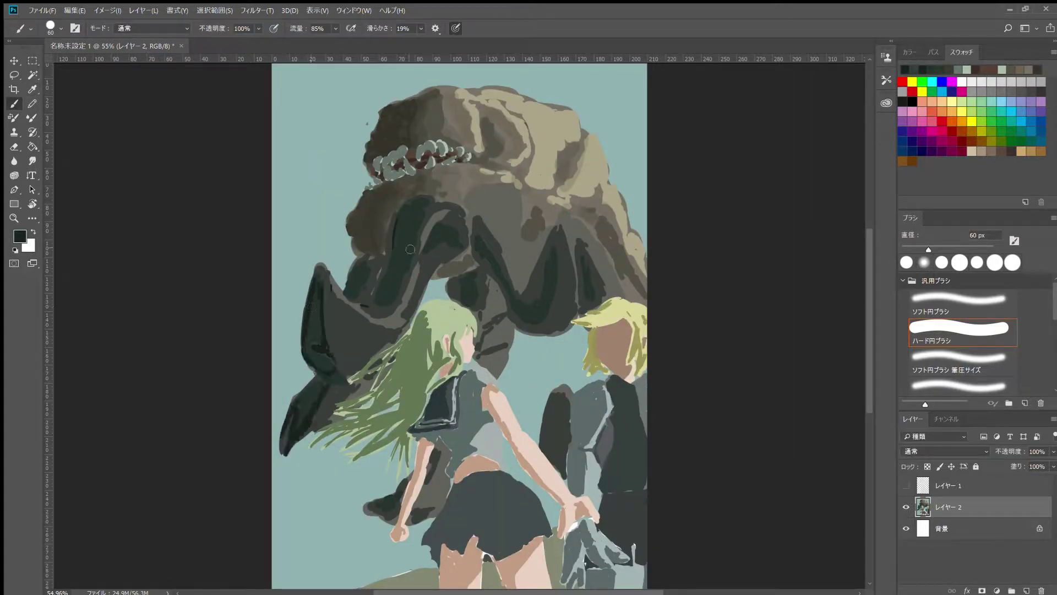
drag(432, 203, 366, 285)
mouse_move(452, 248)
mouse_down()
mouse_move(366, 292)
mouse_move(336, 363)
mouse_up()
scroll(495, 331, down, 1)
scroll(495, 330, up, 1)
drag(551, 253, 505, 300)
drag(475, 248, 545, 329)
drag(555, 249, 561, 313)
Add small dark strokes on the arms, body and beside the girl's skirt, then shrink the brush
scroll(576, 303, down, 3)
scroll(576, 303, up, 3)
drag(480, 285, 477, 353)
scroll(474, 308, up, 3)
scroll(473, 308, down, 2)
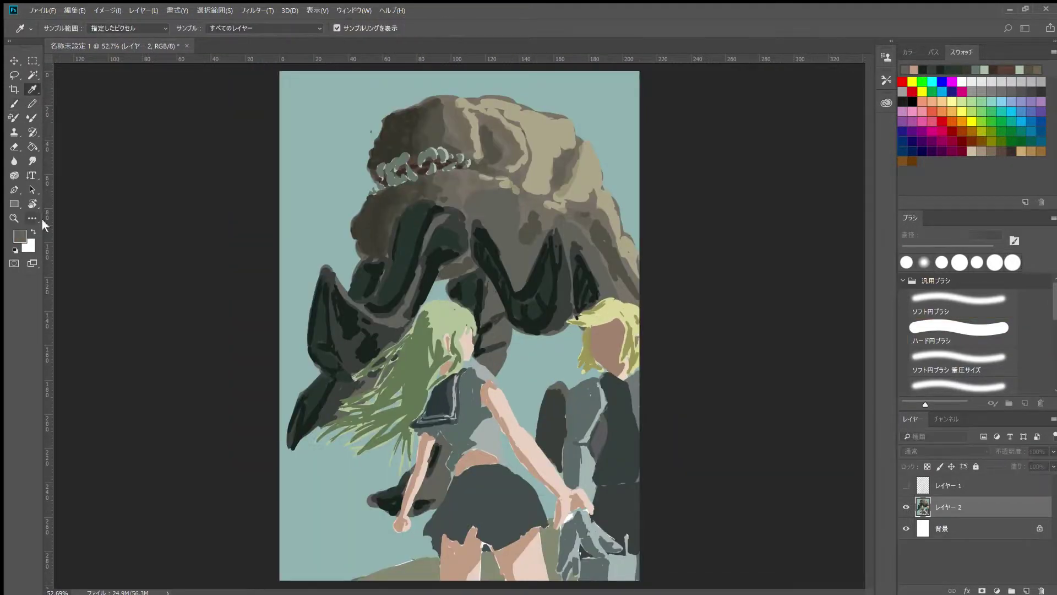
key(b)
mouse_move(496, 196)
mouse_down()
mouse_move(479, 239)
mouse_move(501, 286)
mouse_up()
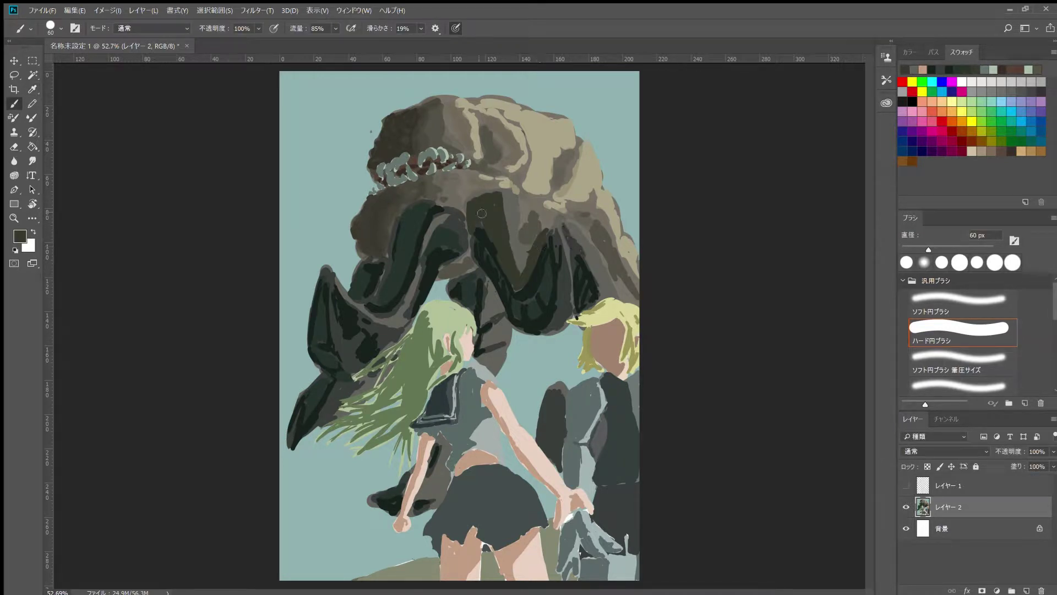
drag(437, 456, 430, 488)
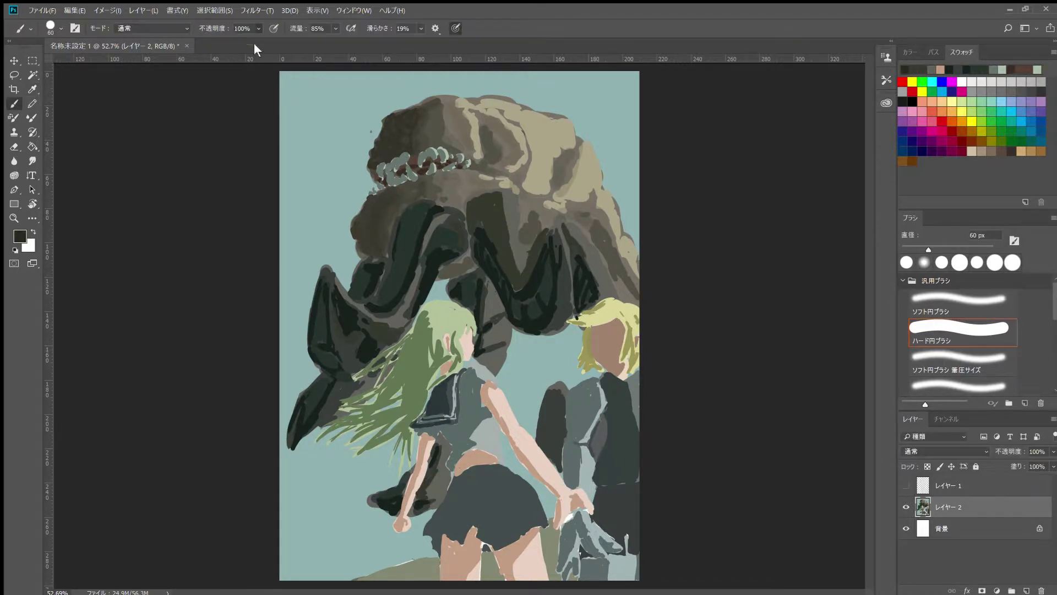
key(bracketleft)
key(bracketleft)
key(bracketleft)
scroll(435, 155, up, 5)
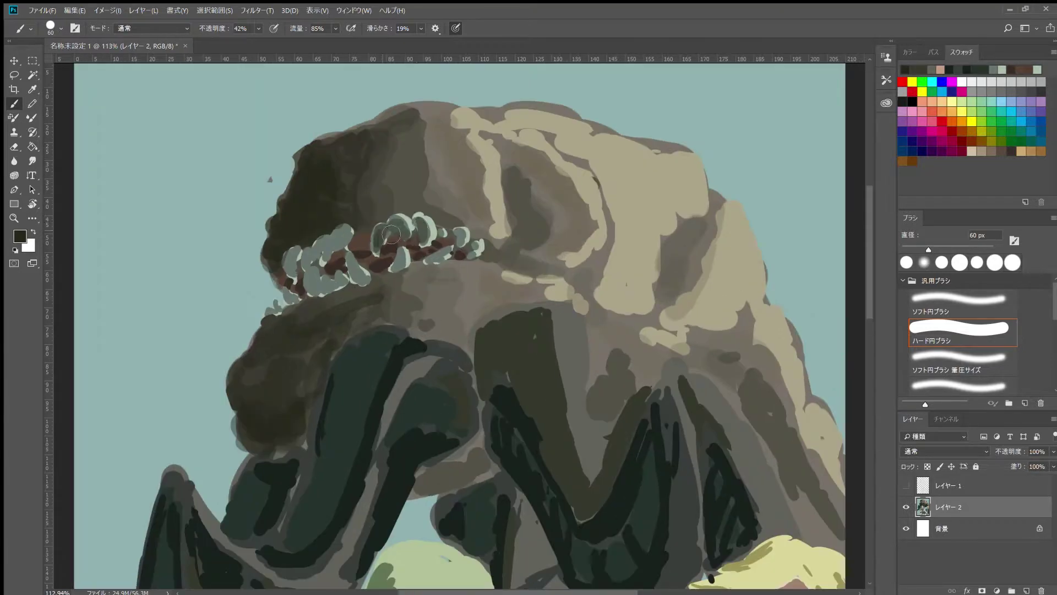
Shade around the teeth and darken the monster's upper-left head with dark strokes
mouse_move(359, 234)
mouse_down()
mouse_move(309, 272)
mouse_move(320, 298)
mouse_up()
key(0)
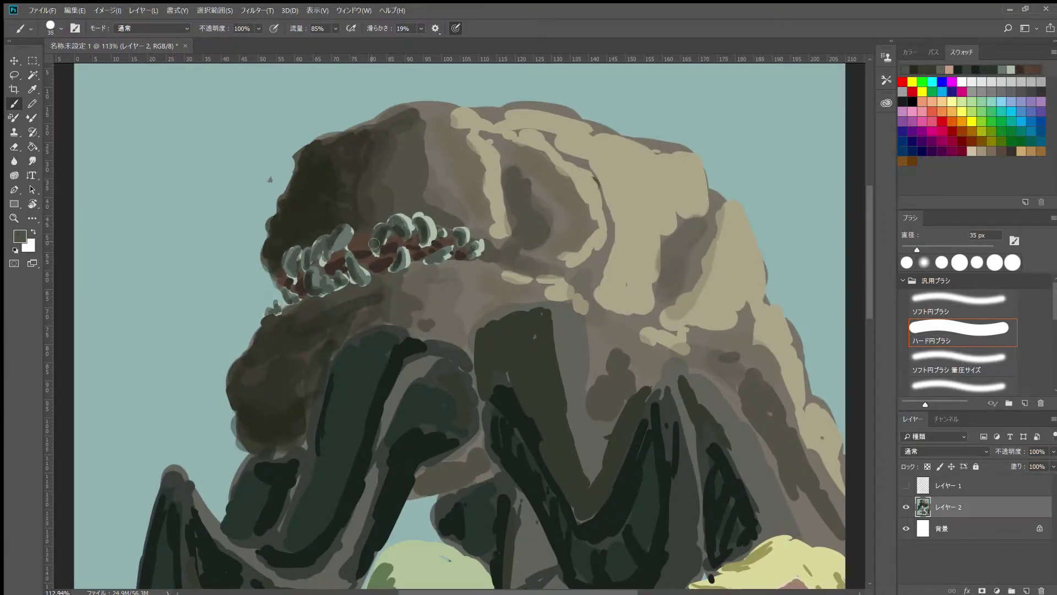
scroll(564, 231, down, 3)
scroll(460, 324, up, 2)
drag(386, 94, 397, 154)
drag(385, 210, 330, 297)
scroll(460, 325, down, 4)
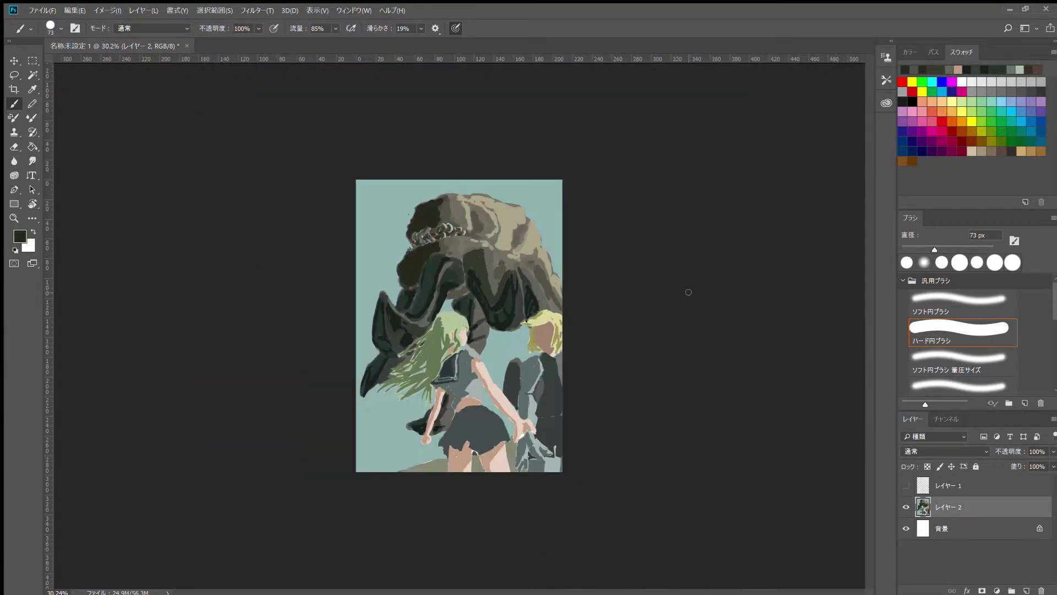
scroll(460, 324, up, 3)
drag(435, 99, 429, 143)
drag(429, 186, 435, 100)
scroll(618, 161, down, 3)
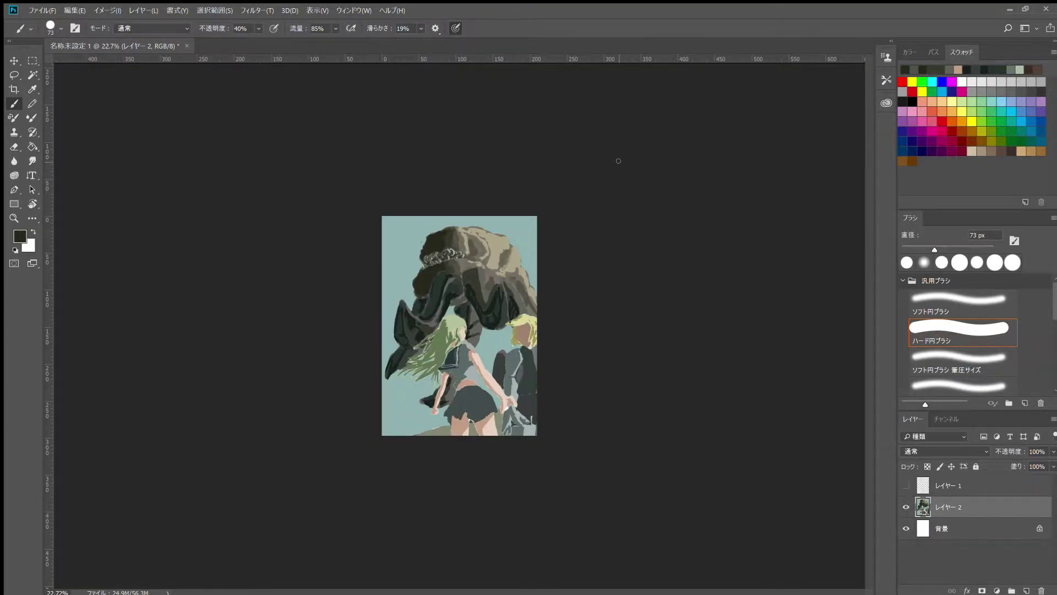
scroll(460, 324, up, 1)
scroll(460, 325, up, 1)
scroll(459, 325, up, 1)
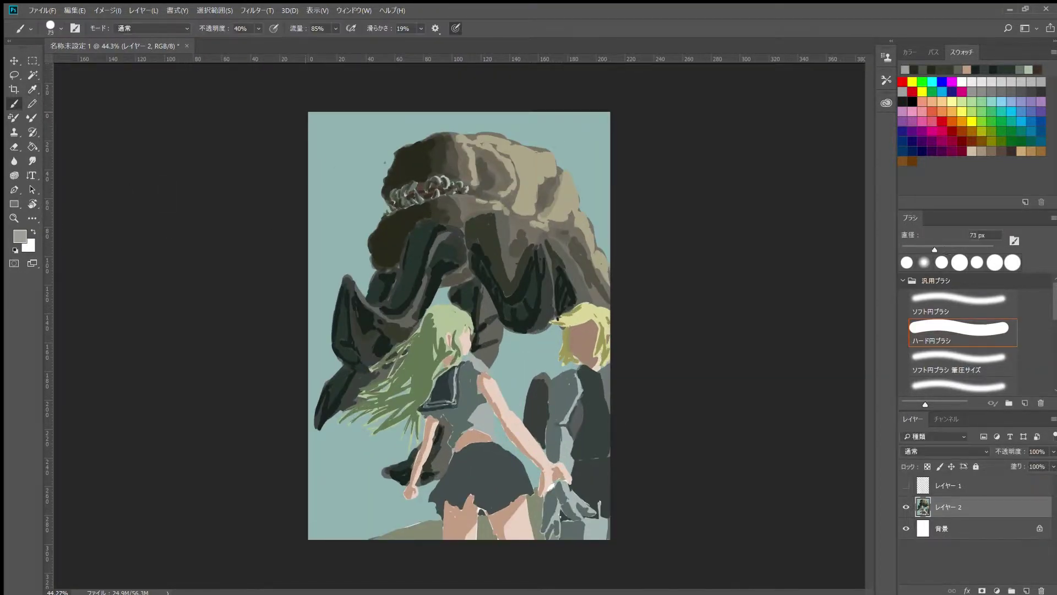
At full opacity, paint a teal sky band across the monster's head
key(0)
alt+click(343, 131)
mouse_move(330, 138)
mouse_down()
mouse_move(352, 220)
mouse_move(594, 165)
mouse_up()
Paint teal sky along the monster's head outline
scroll(291, 226, up, 2)
drag(291, 226, 338, 413)
drag(386, 165, 352, 342)
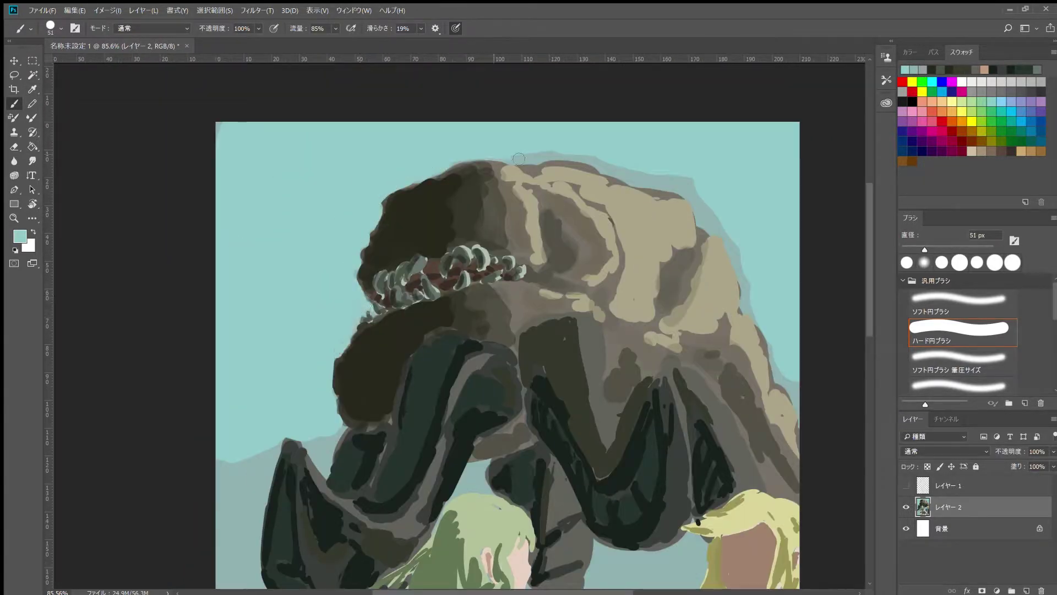
drag(485, 154, 804, 403)
scroll(804, 402, down, 3)
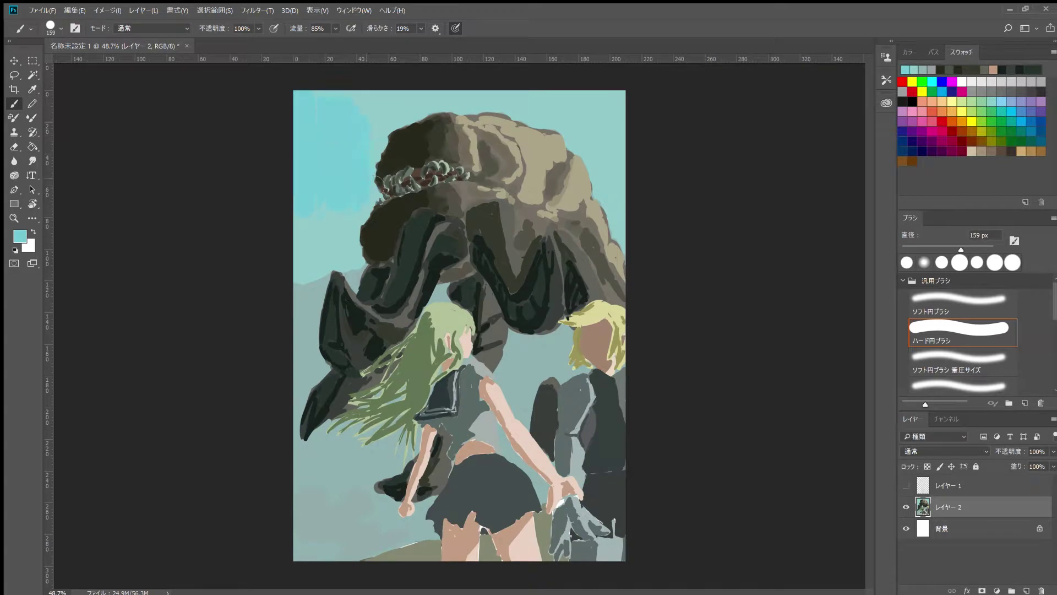
scroll(460, 109, up, 2)
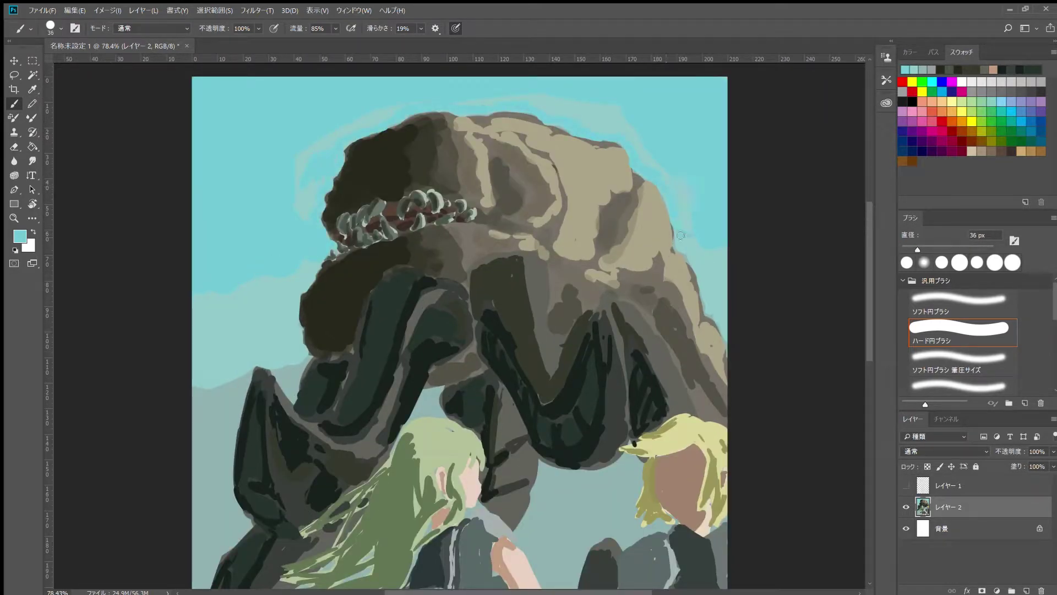
scroll(300, 185, down, 1)
Paint blue sky strokes along the top edge of the canvas
mouse_move(187, 176)
mouse_down()
mouse_move(279, 114)
mouse_move(660, 160)
mouse_up()
mouse_move(572, 137)
mouse_down()
mouse_move(413, 125)
mouse_move(287, 165)
mouse_move(374, 116)
mouse_up()
scroll(577, 137, down, 2)
Blend and deepen the blue along the top using the Mixer Brush
key(shift+b)
drag(583, 143, 633, 122)
drag(292, 187, 363, 146)
drag(584, 160, 638, 118)
scroll(715, 245, down, 2)
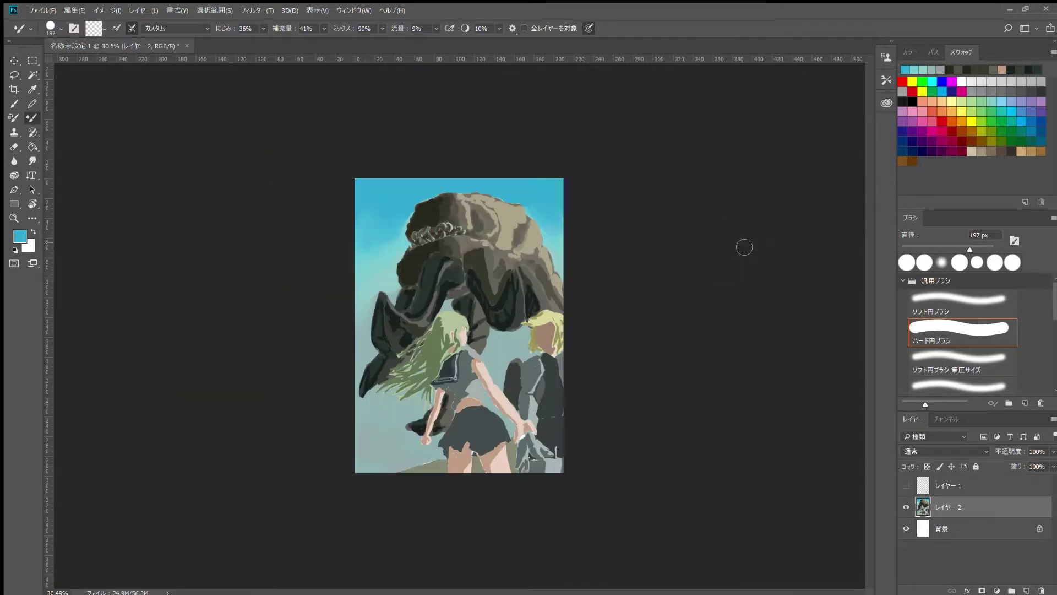
scroll(715, 245, up, 1)
key(shift+b)
click(31, 117)
drag(339, 166, 555, 175)
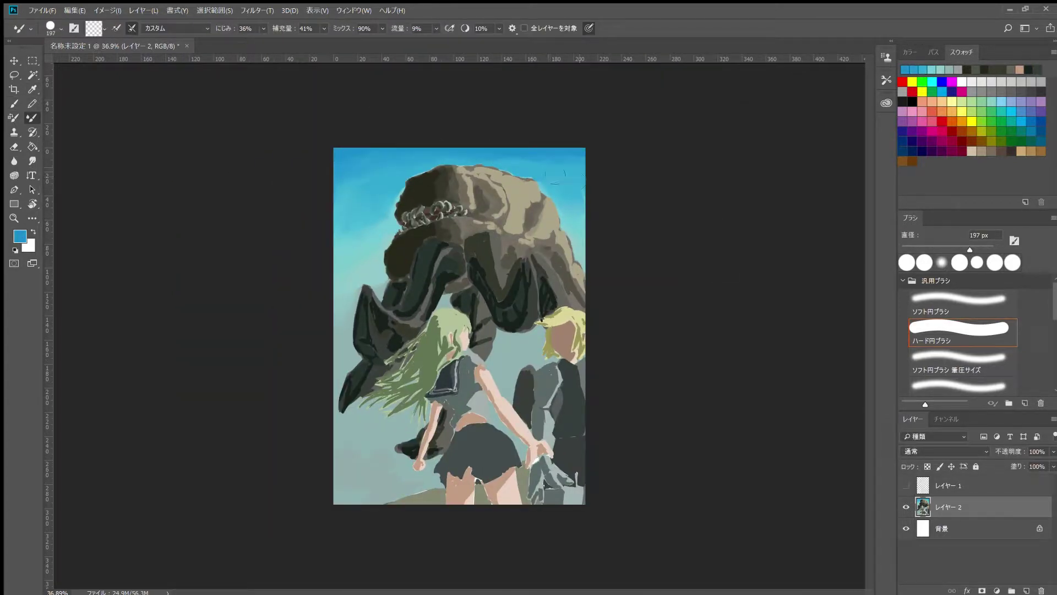
scroll(458, 239, up, 3)
scroll(550, 359, down, 3)
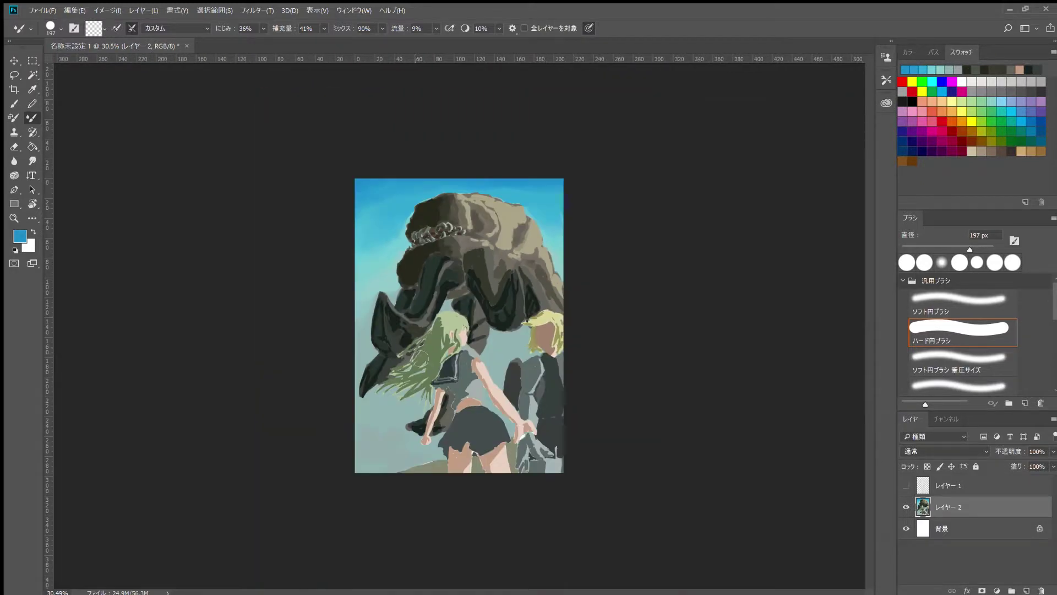
With the plain Brush at full opacity, paint dark strokes over the creature's face
scroll(417, 391, up, 2)
scroll(417, 391, up, 1)
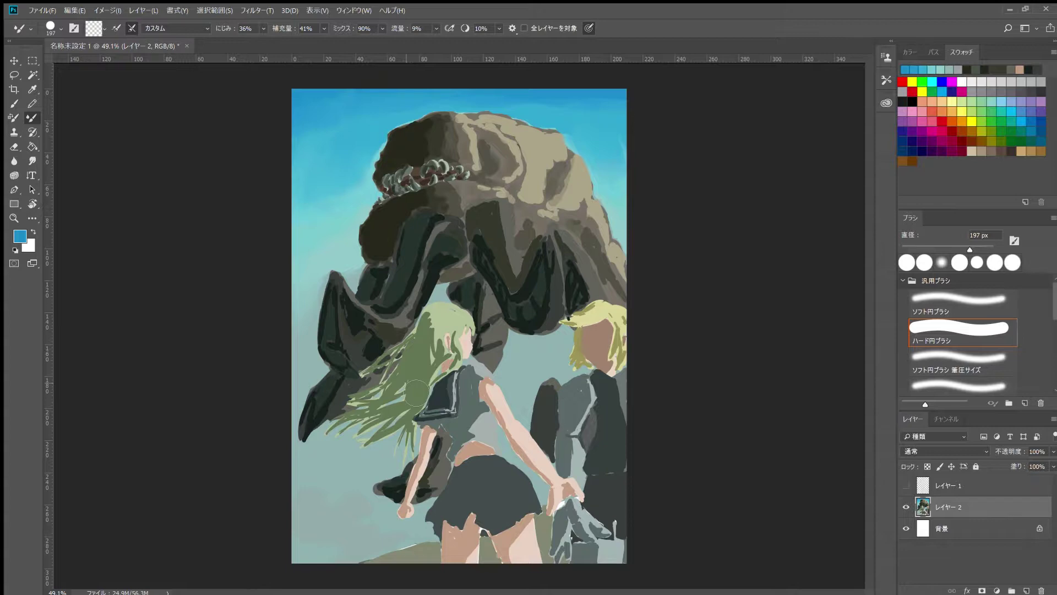
scroll(413, 266, up, 4)
key(b)
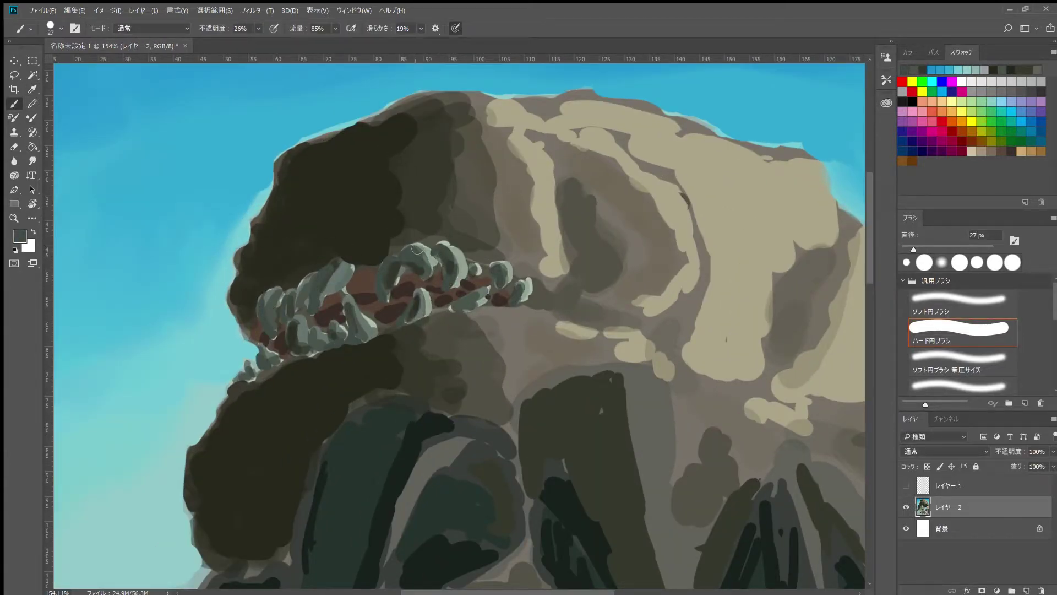
scroll(464, 223, down, 3)
scroll(464, 223, up, 2)
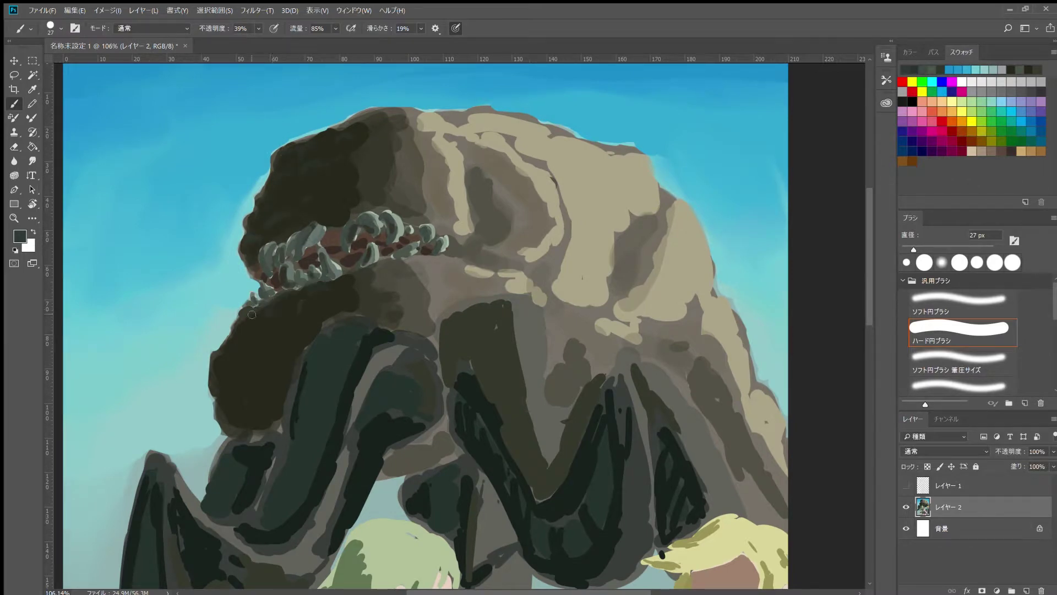
key(0)
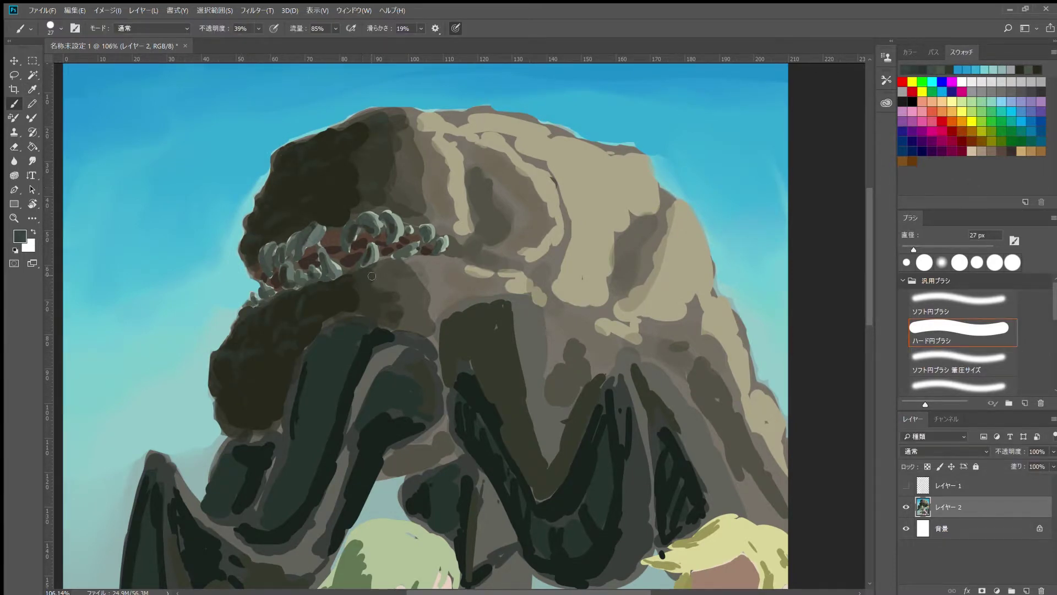
scroll(151, 266, down, 3)
scroll(151, 267, up, 3)
drag(319, 237, 288, 313)
drag(374, 222, 332, 239)
Darken the creature's snout and jaw with dark strokes
scroll(364, 205, down, 3)
scroll(217, 228, up, 3)
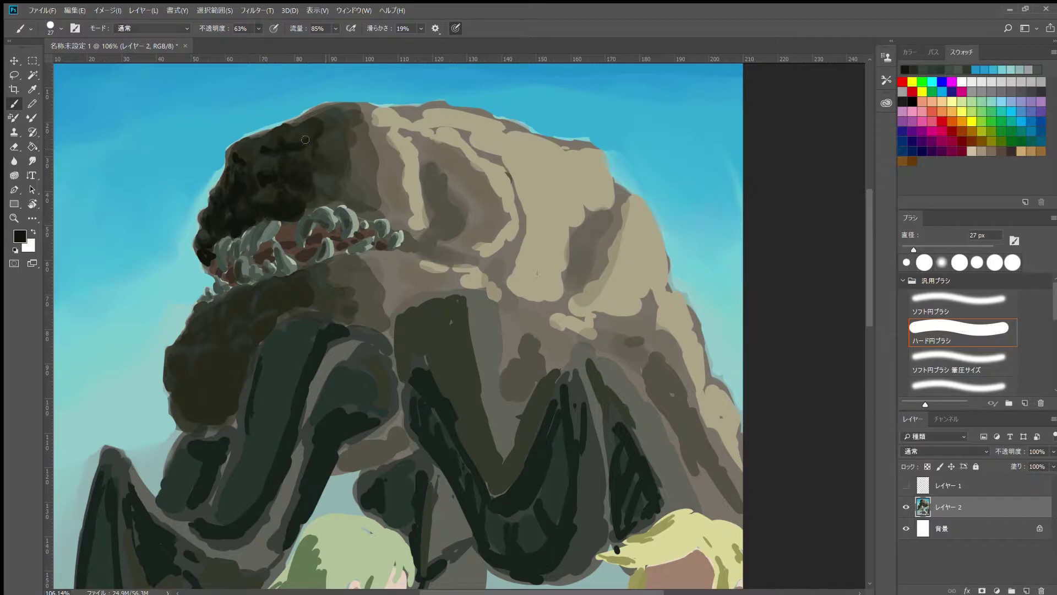
drag(177, 396, 198, 419)
drag(226, 366, 188, 400)
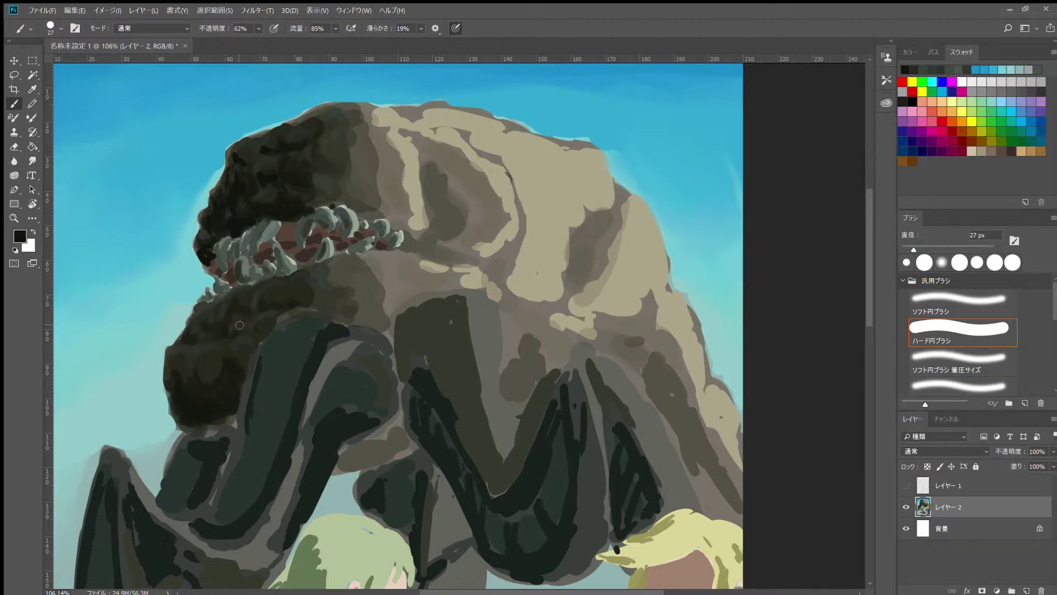
scroll(247, 323, down, 4)
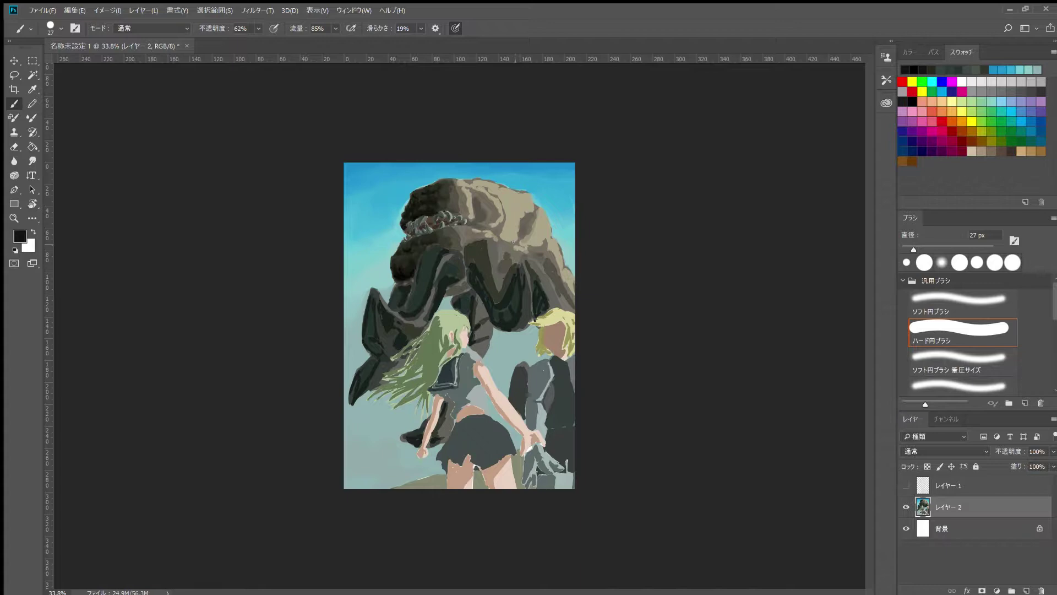
Blend the head with the Mixer Brush, then paint grey-brown shading strokes across it
scroll(458, 177, up, 4)
click(32, 117)
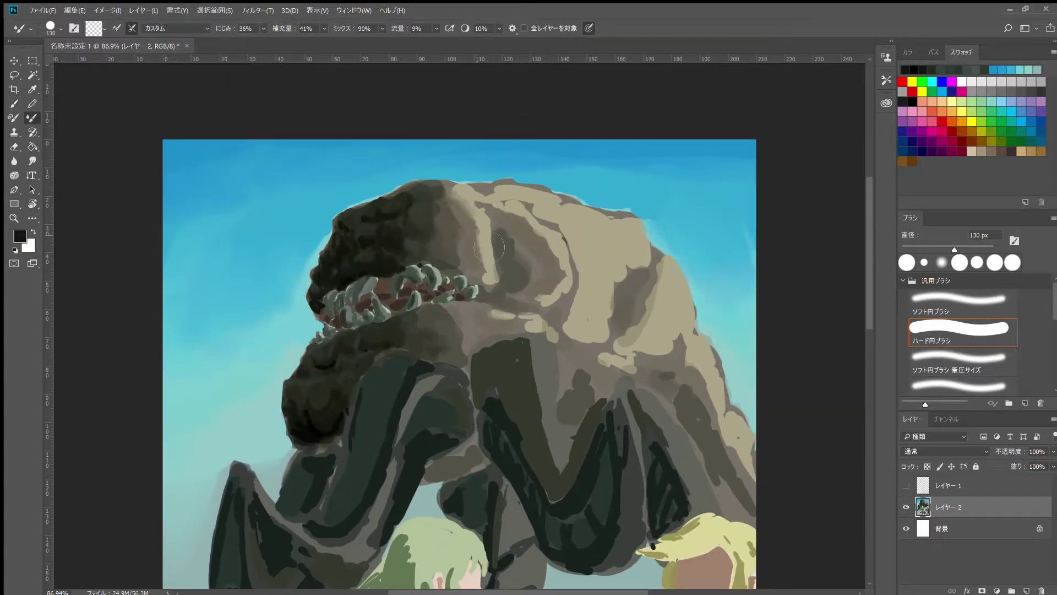
drag(496, 220, 576, 284)
key(b)
drag(512, 220, 515, 265)
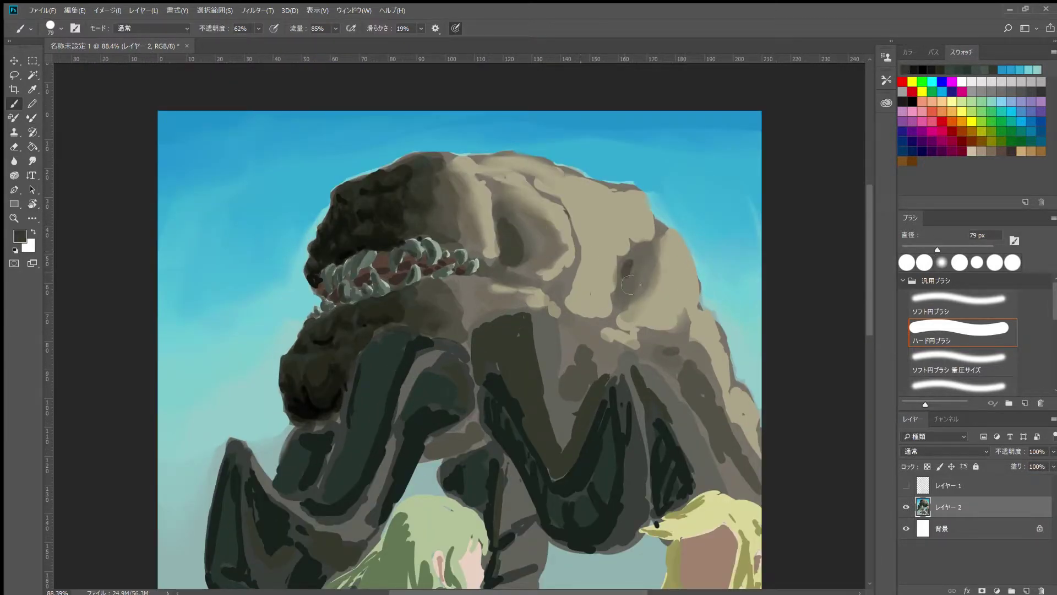
drag(628, 254, 616, 319)
drag(689, 364, 732, 462)
drag(606, 203, 603, 286)
drag(572, 193, 573, 298)
drag(650, 253, 738, 424)
drag(617, 325, 672, 330)
Sample a darker brown from the painting and add dark shading to the head
alt+click(510, 228)
drag(511, 228, 485, 308)
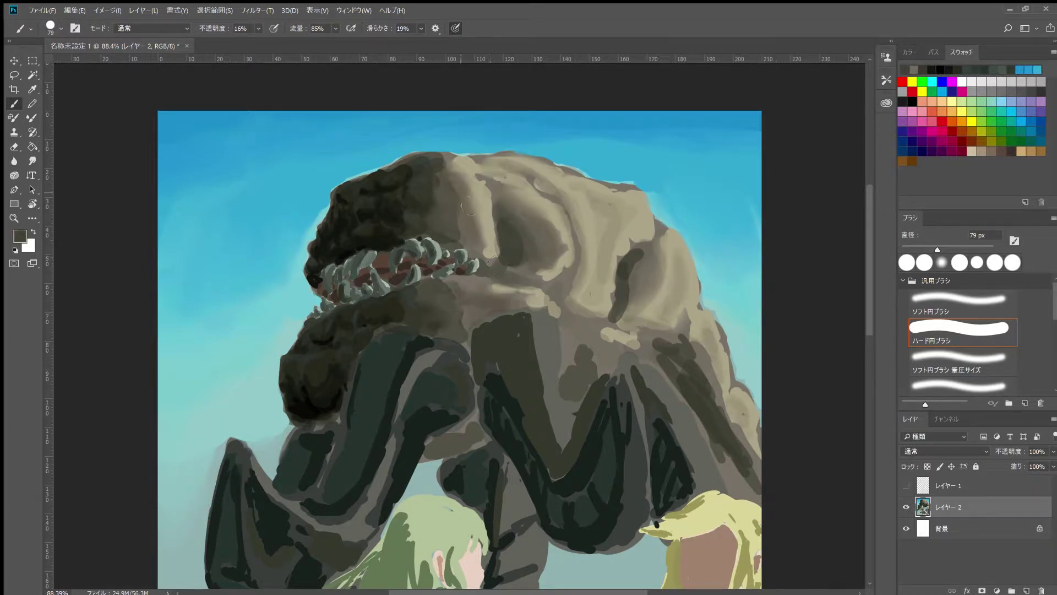
drag(473, 194, 457, 243)
scroll(706, 243, down, 3)
scroll(706, 242, up, 4)
drag(938, 250, 924, 249)
drag(484, 258, 573, 286)
mouse_move(512, 226)
mouse_down()
mouse_move(529, 292)
mouse_move(452, 363)
mouse_up()
scroll(595, 302, down, 5)
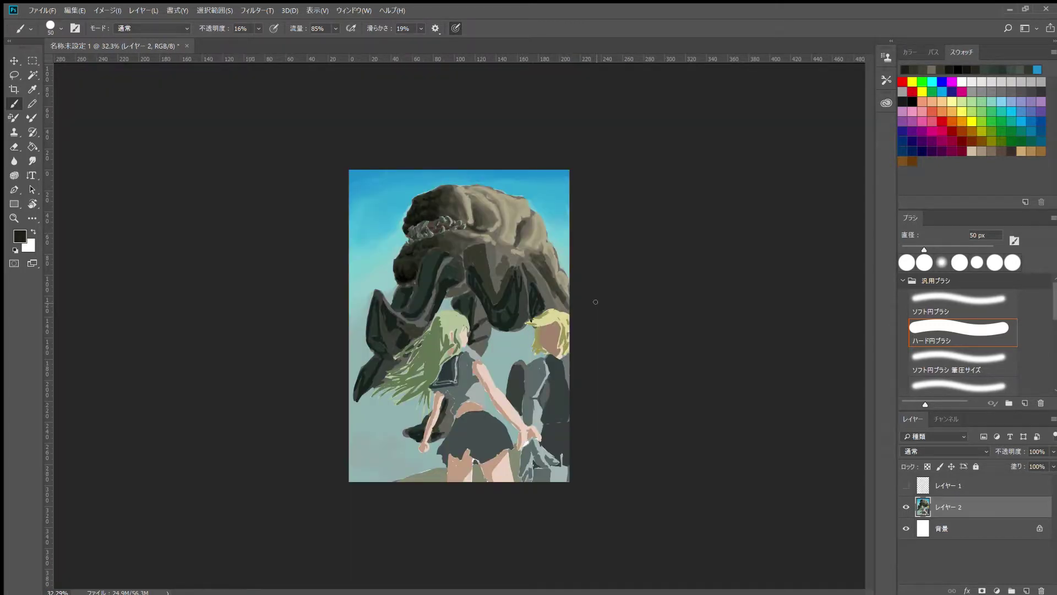
scroll(596, 302, up, 3)
scroll(595, 302, up, 2)
Lay faint low-opacity dark strokes, then lighten the top of the head with beige at 13%
key(1)
key(1)
mouse_move(600, 187)
mouse_down()
mouse_move(584, 292)
mouse_move(555, 178)
mouse_up()
key(5)
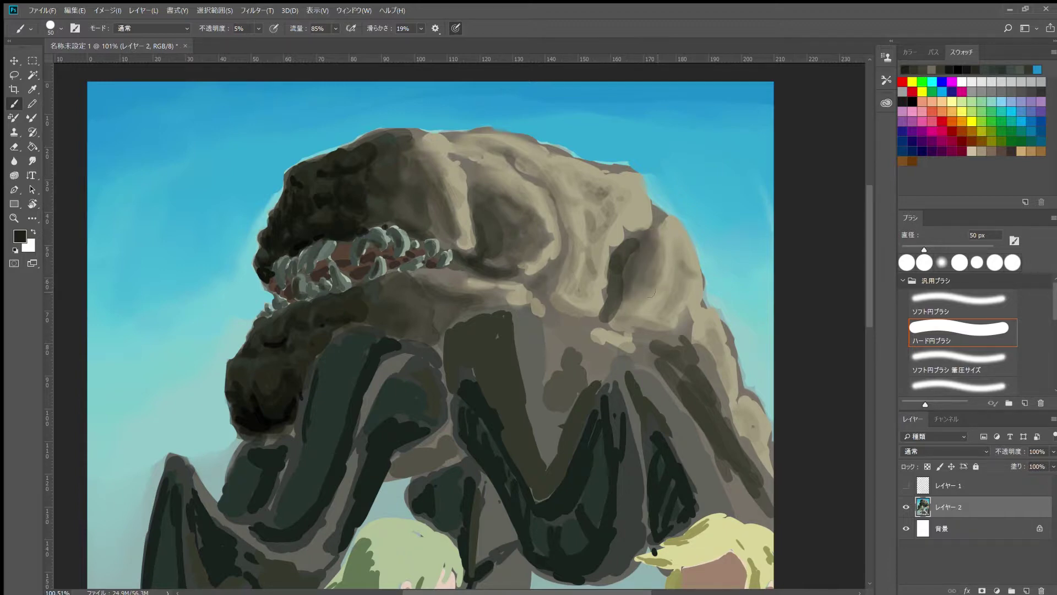
scroll(690, 314, down, 3)
scroll(464, 183, up, 2)
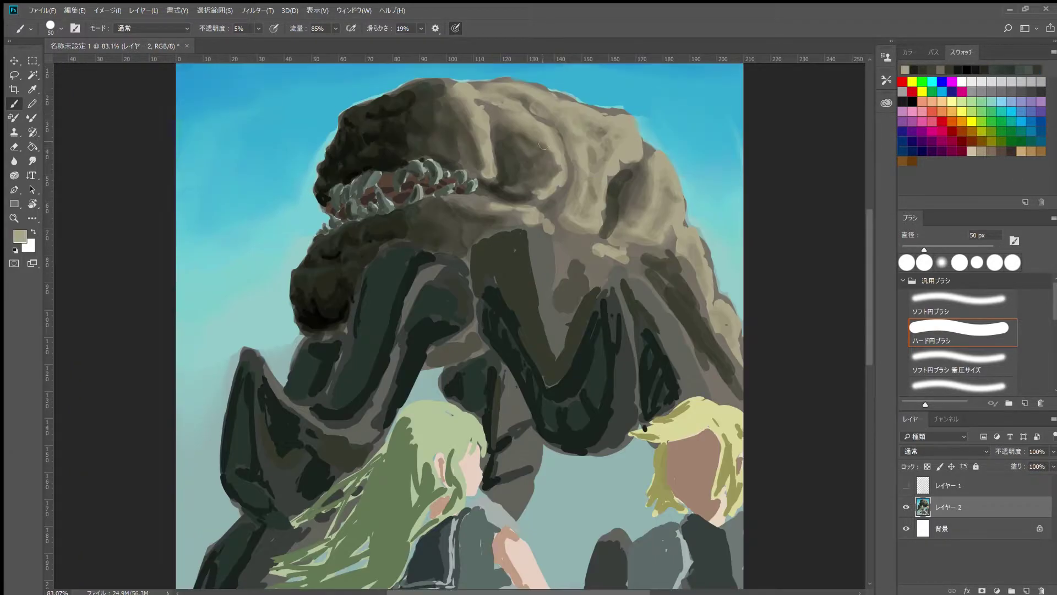
key(1)
key(3)
alt+click(575, 136)
drag(575, 136, 576, 129)
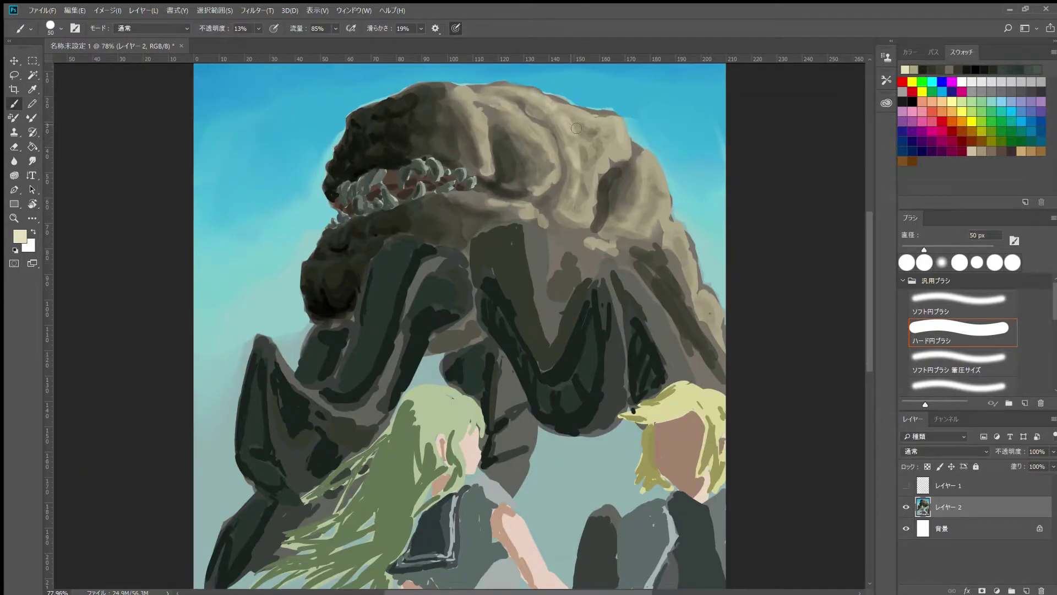
scroll(668, 268, down, 4)
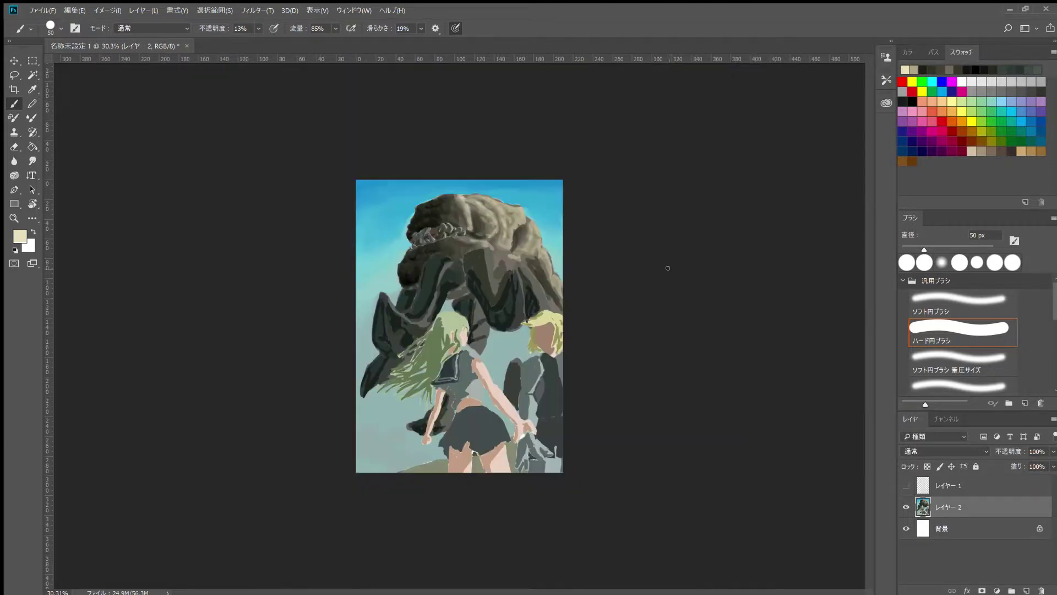
scroll(676, 270, up, 3)
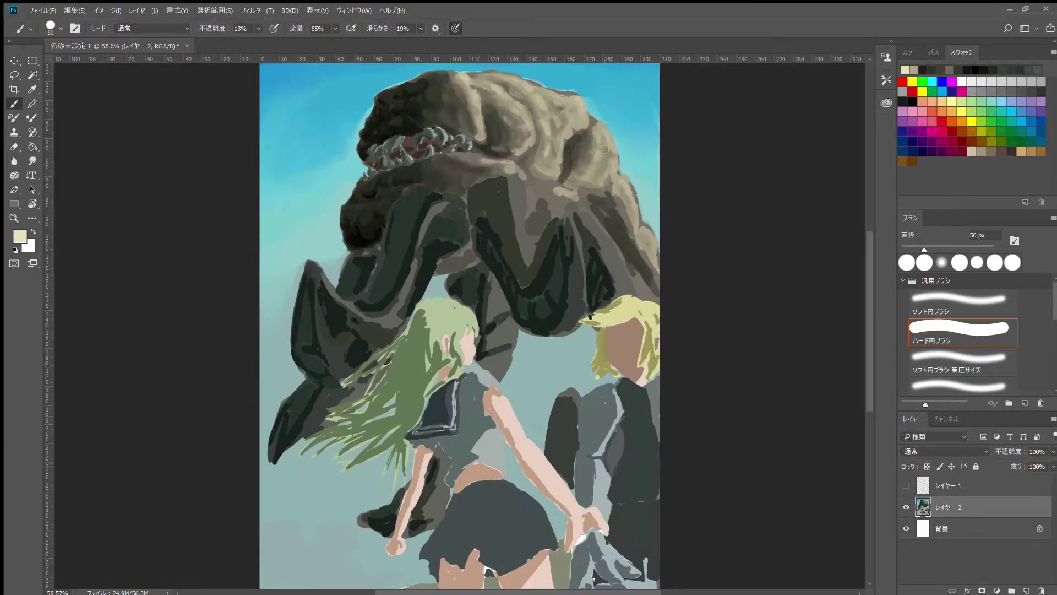
scroll(615, 238, up, 1)
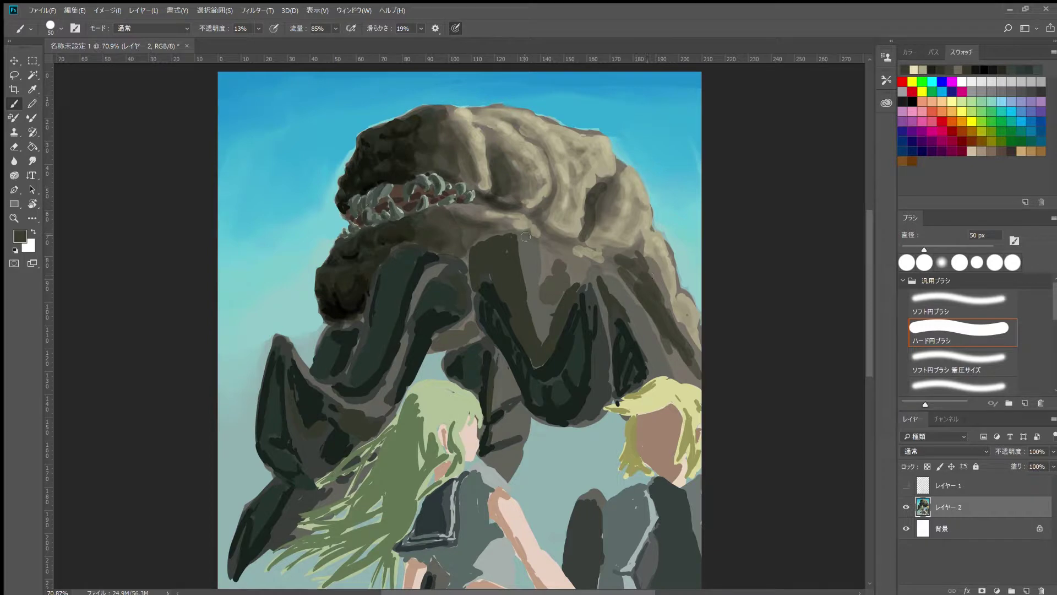
Add a light grey stroke, then paint darker grey at full opacity on the body
drag(523, 238, 544, 318)
alt+click(544, 318)
key(0)
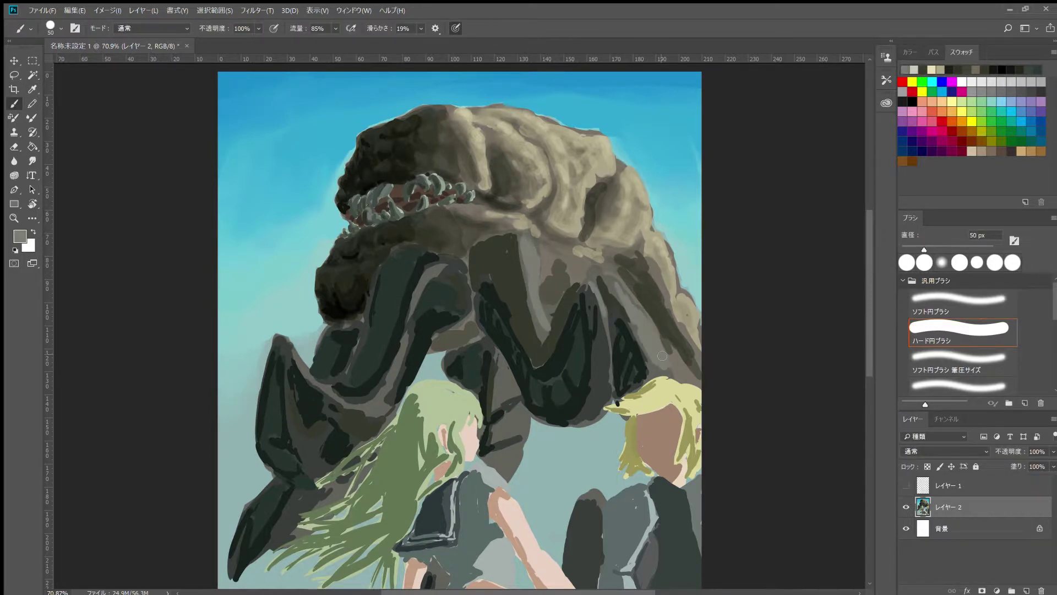
drag(522, 411, 485, 353)
scroll(484, 353, up, 2)
scroll(484, 353, down, 5)
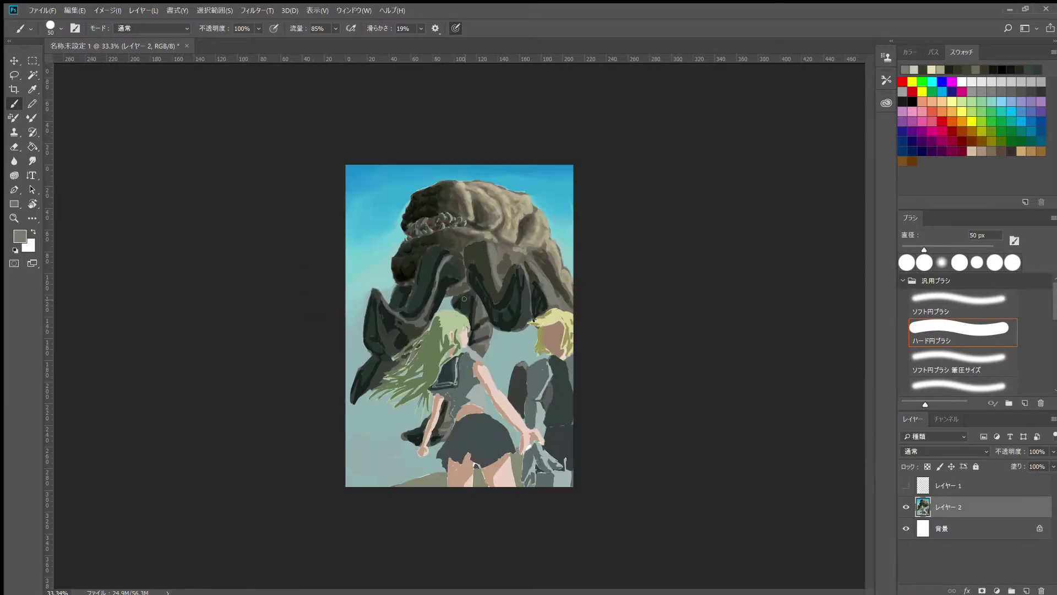
scroll(269, 205, up, 3)
Enlarge the brush and glaze faint navy shading over the head at 9% opacity
key(1)
key(3)
key(bracketright)
key(bracketright)
key(bracketright)
scroll(661, 237, up, 1)
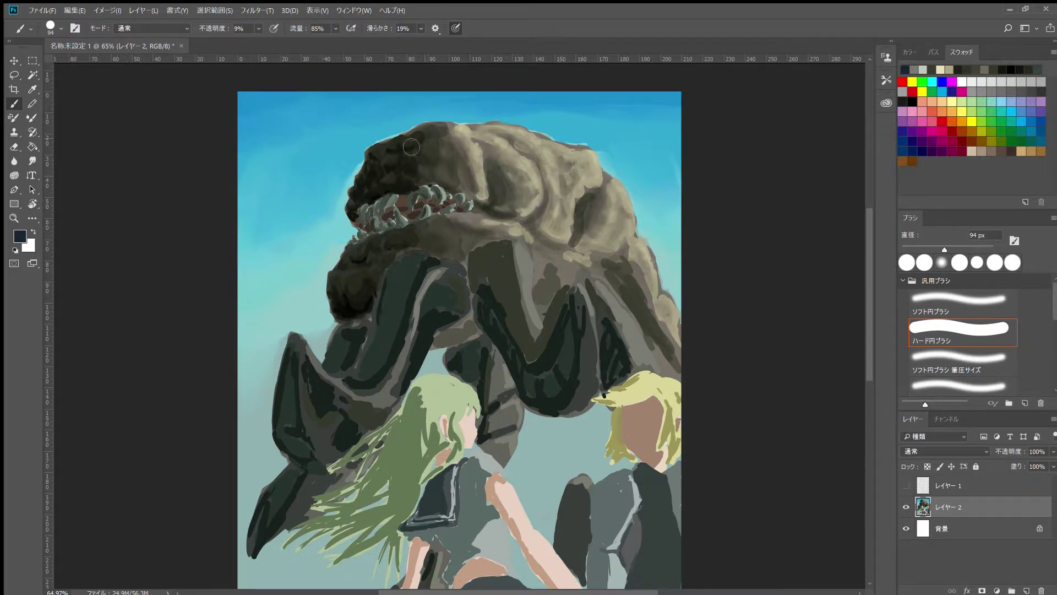
key(0)
key(9)
alt+click(362, 314)
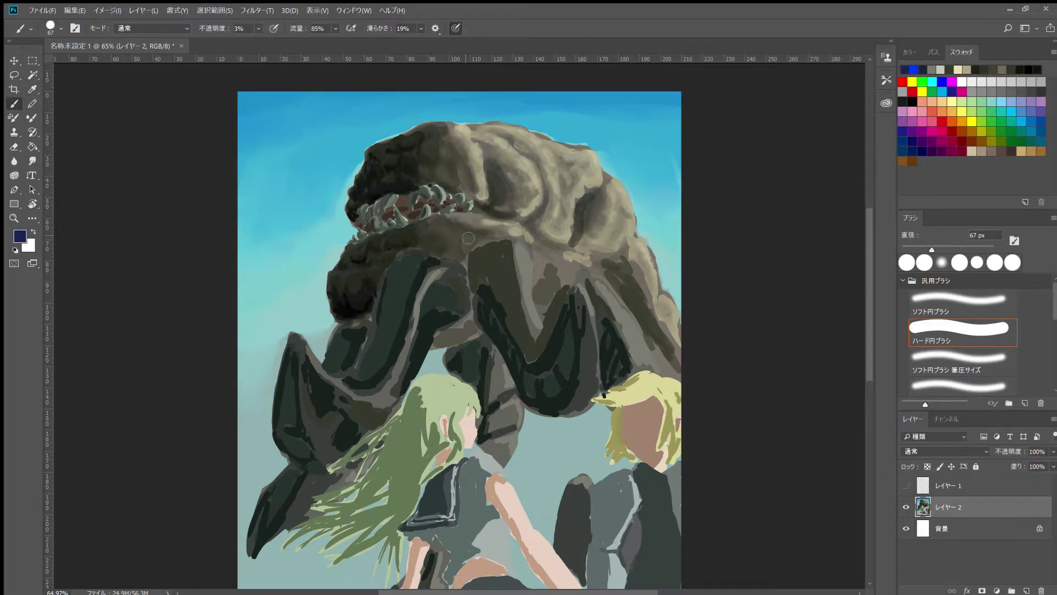
drag(573, 165, 546, 216)
scroll(548, 199, down, 4)
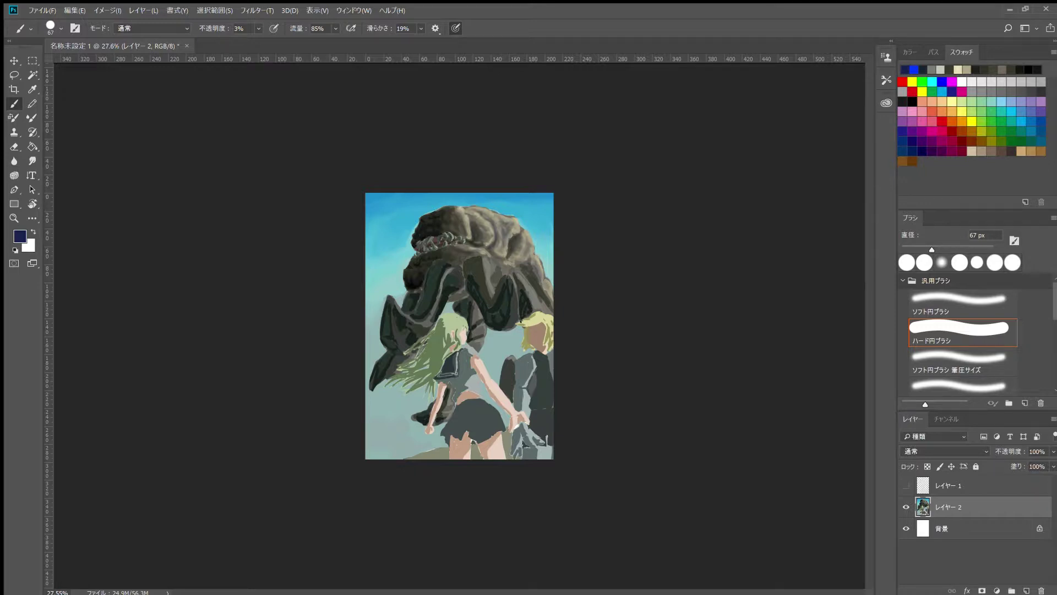
Paint dark crease lines across the rock monster's back at 28% opacity
scroll(606, 293, up, 5)
key(2)
key(8)
drag(532, 182, 572, 286)
mouse_move(644, 242)
mouse_down()
mouse_move(611, 317)
mouse_move(715, 407)
mouse_up()
scroll(598, 319, down, 5)
scroll(685, 248, up, 3)
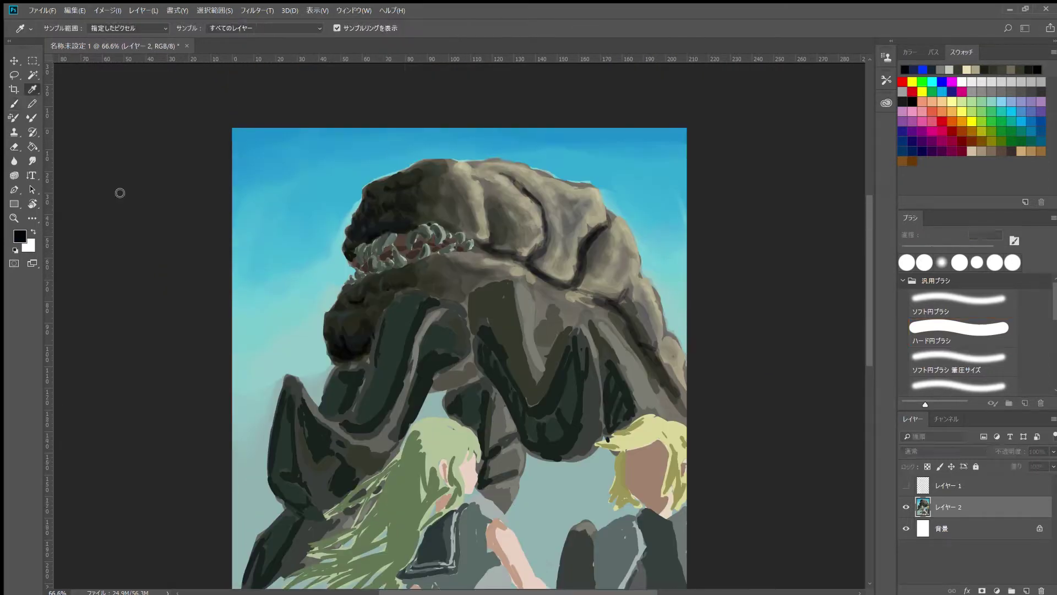
scroll(587, 233, up, 2)
drag(567, 160, 587, 232)
mouse_move(647, 218)
mouse_down()
mouse_move(630, 272)
mouse_move(685, 311)
mouse_up()
scroll(632, 198, down, 3)
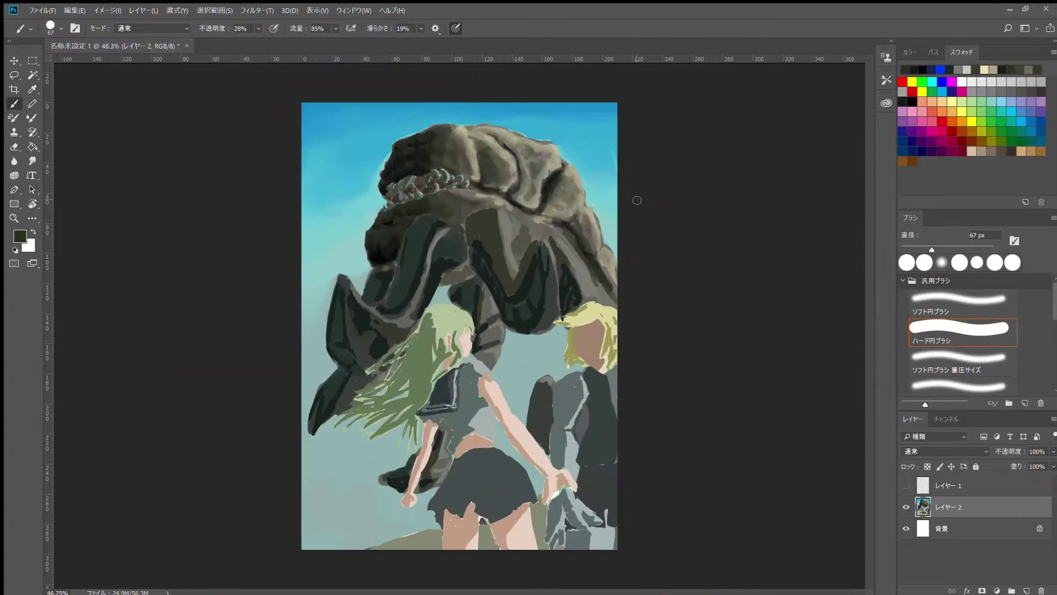
scroll(632, 199, up, 4)
Paint light beige highlights along the rock cracks
alt+click(605, 137)
drag(567, 143, 650, 203)
drag(727, 235, 625, 232)
drag(545, 163, 485, 111)
drag(551, 99, 655, 154)
scroll(644, 160, down, 2)
scroll(644, 160, up, 2)
scroll(644, 160, down, 4)
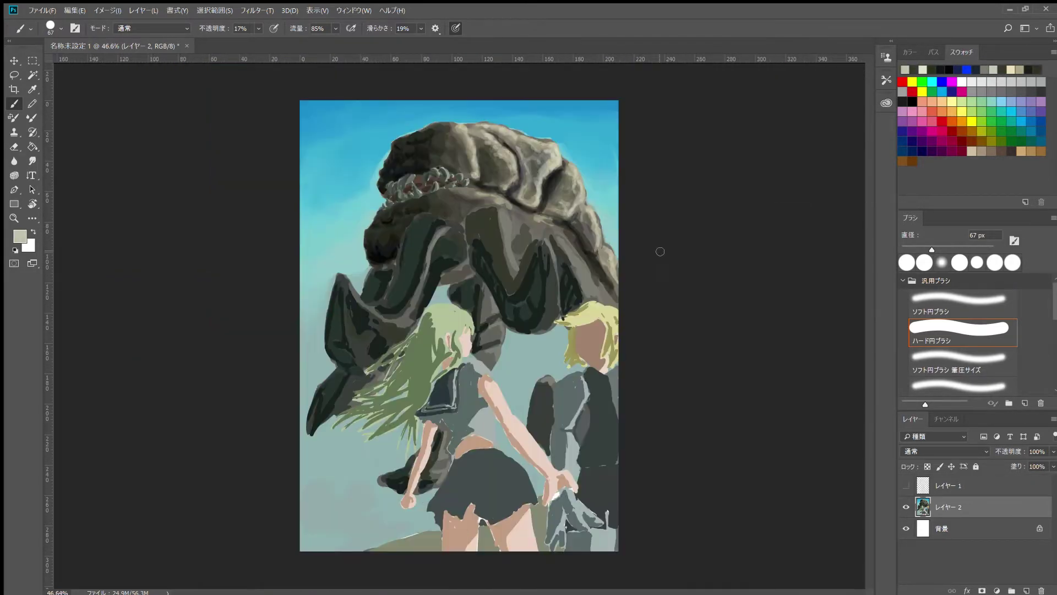
scroll(477, 218, up, 2)
Add more dark strokes on the rock at 62% opacity
key(d)
key(6)
key(2)
drag(477, 218, 419, 226)
drag(545, 231, 592, 284)
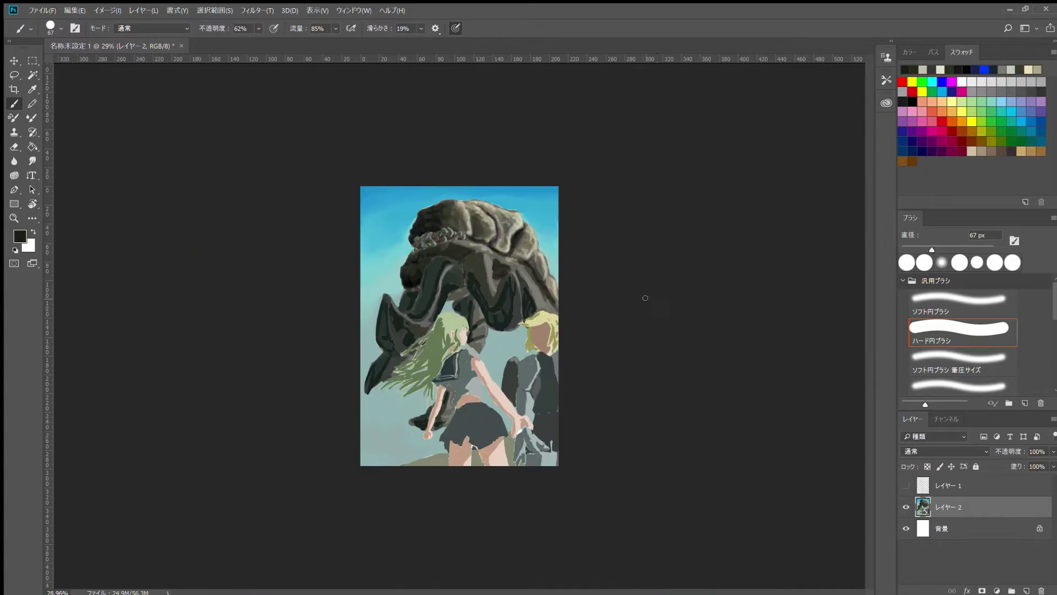
scroll(601, 286, down, 4)
scroll(600, 287, up, 4)
Paint a dark-red patch under the creature, then set opacity to 34%
mouse_move(457, 331)
mouse_down()
mouse_move(496, 341)
mouse_move(501, 317)
mouse_up()
key(0)
key(4)
key(3)
key(4)
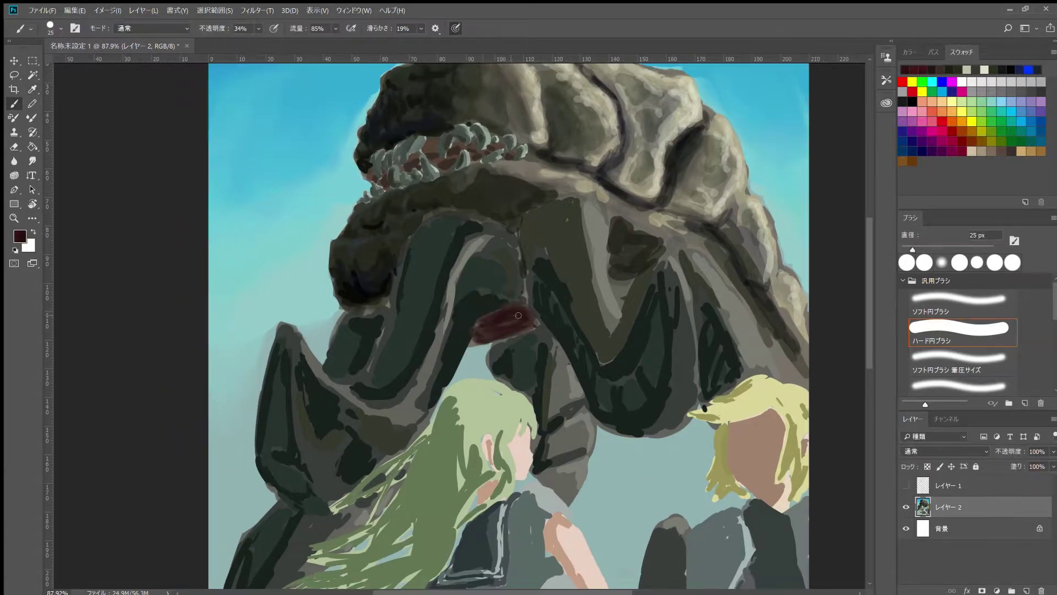
scroll(498, 340, down, 3)
scroll(436, 224, up, 3)
Sample grey-mauve and grey-green colours from the painting
alt+click(436, 225)
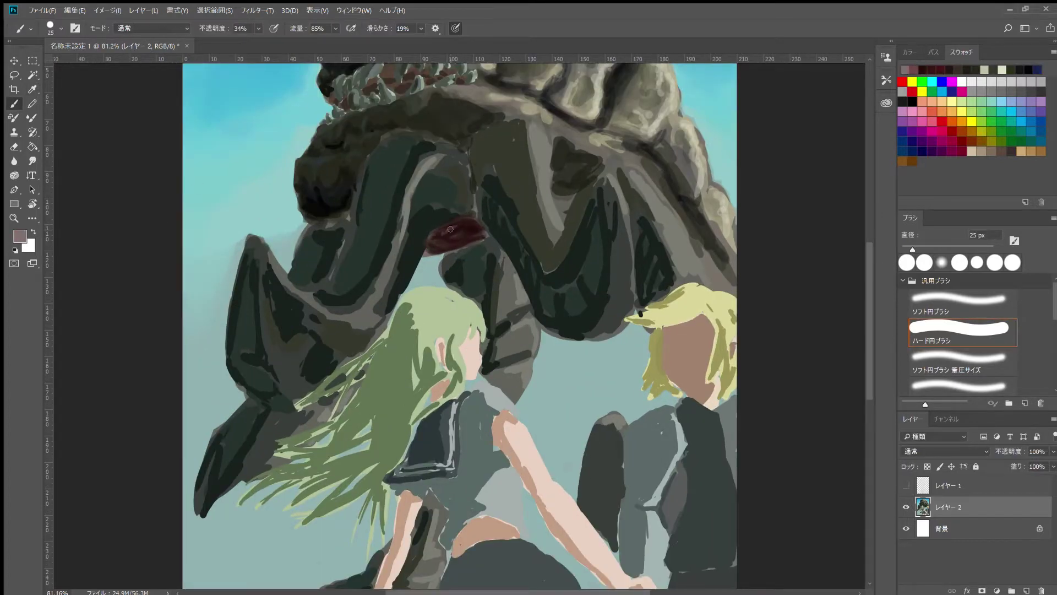
scroll(476, 237, down, 3)
scroll(450, 197, up, 3)
alt+click(450, 197)
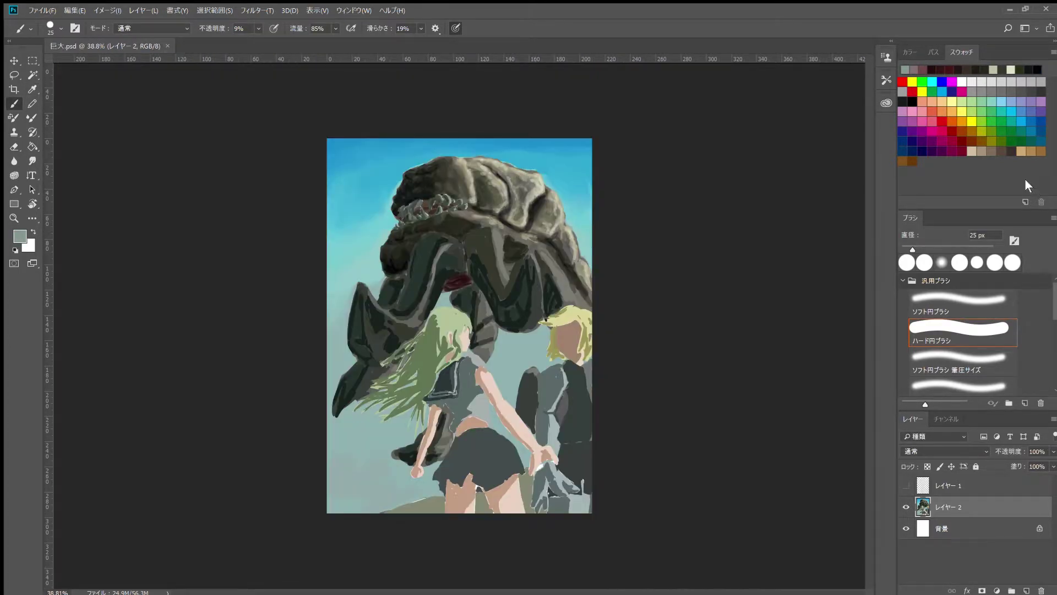
Sample darker creature tones and shade its lower-right shadow and left claw at 34% opacity
scroll(459, 228, up, 2)
alt+click(458, 227)
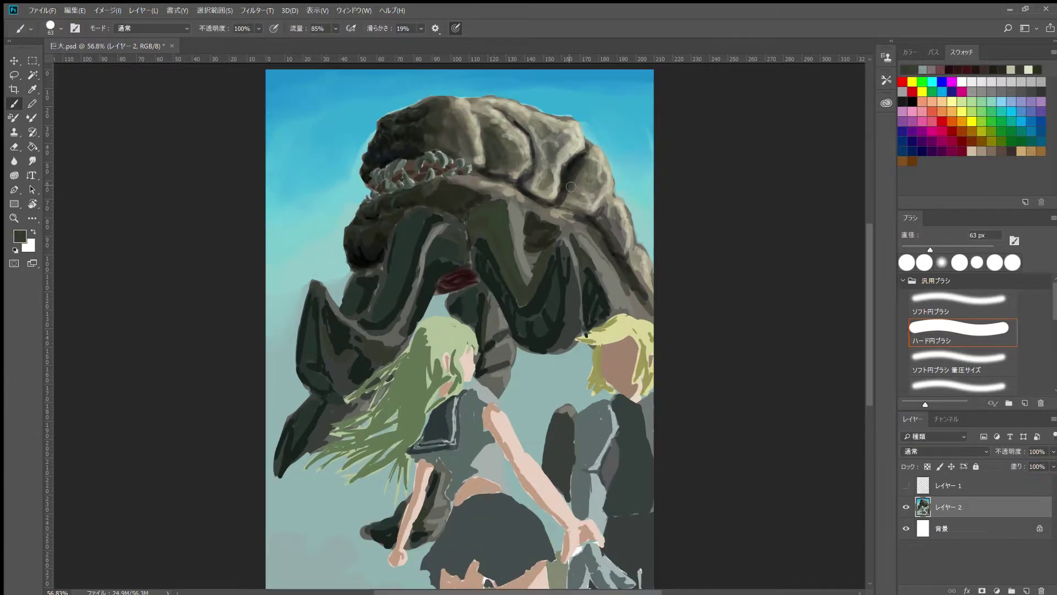
alt+click(487, 253)
key(1)
key(5)
alt+click(550, 300)
key(3)
key(4)
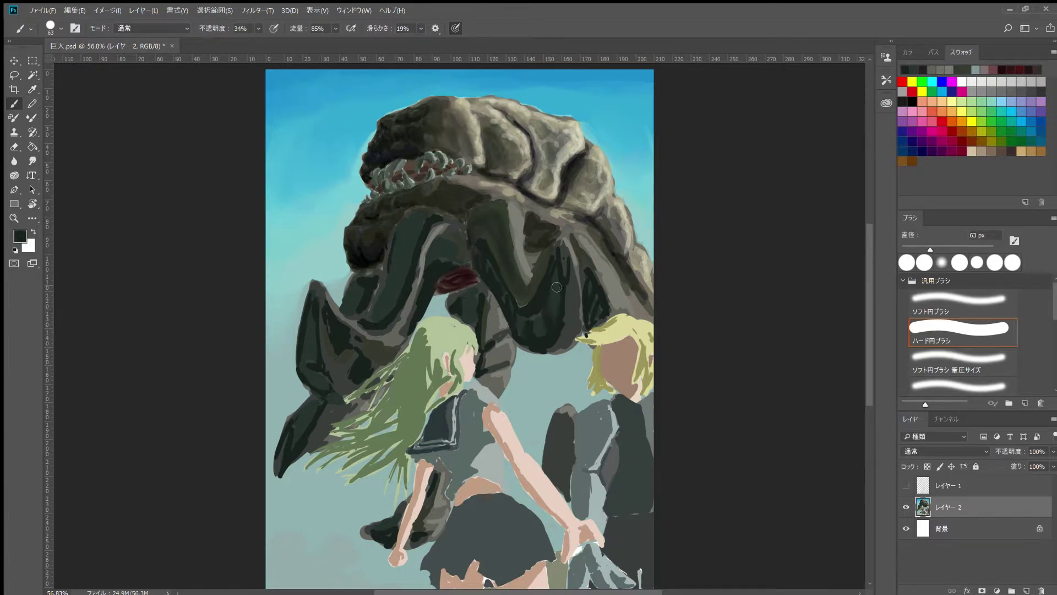
drag(567, 339, 580, 305)
drag(307, 362, 388, 336)
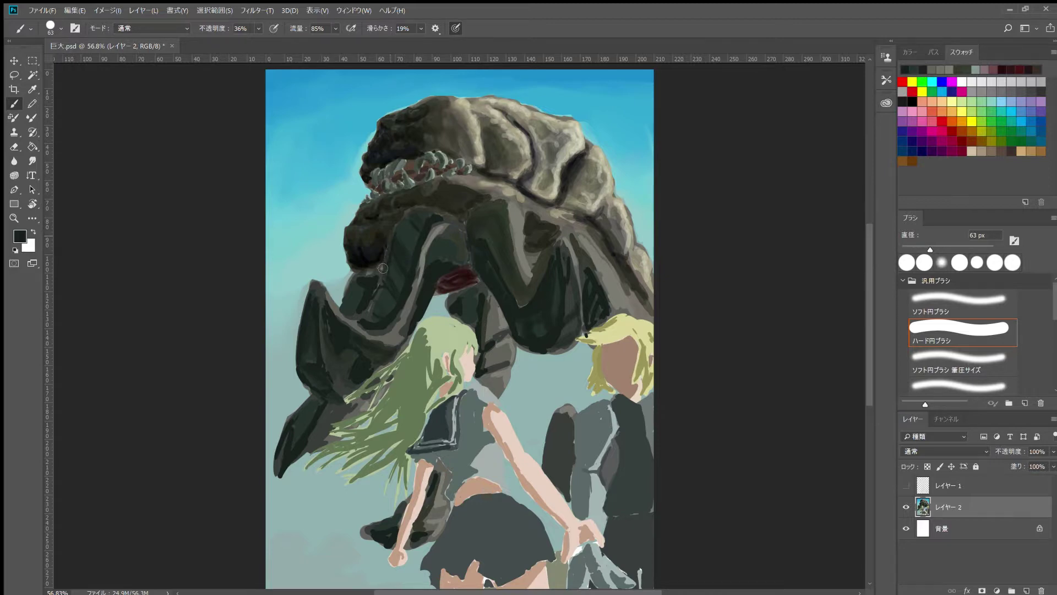
Sample a dark maroon colour and try the Mixer Brush before returning to the Brush
scroll(383, 268, down, 2)
scroll(459, 260, down, 3)
scroll(468, 320, up, 5)
alt+click(455, 259)
scroll(495, 165, up, 2)
scroll(386, 182, up, 2)
key(shift+b)
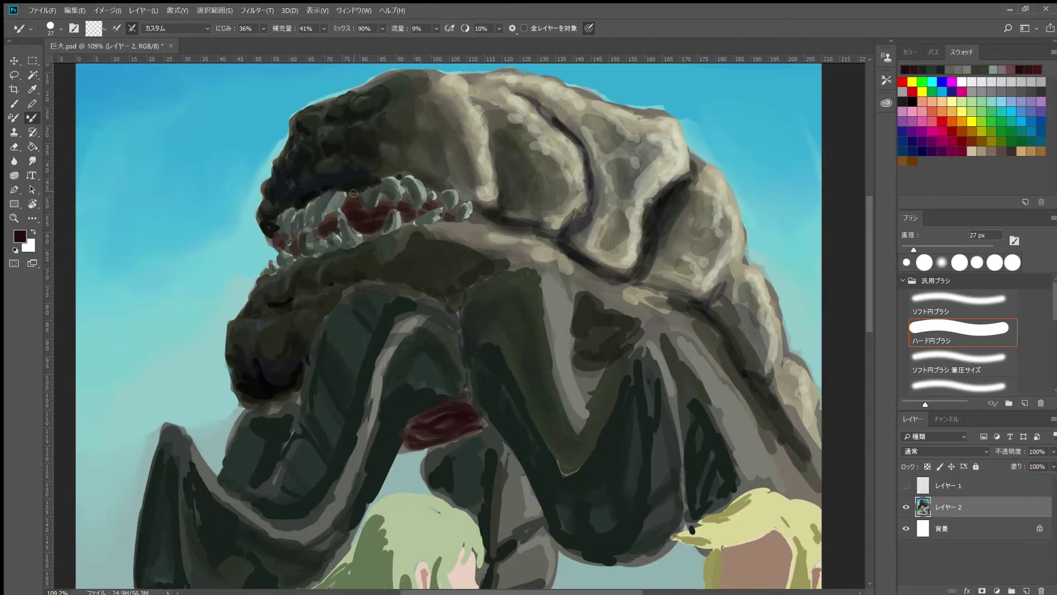
key(shift+b)
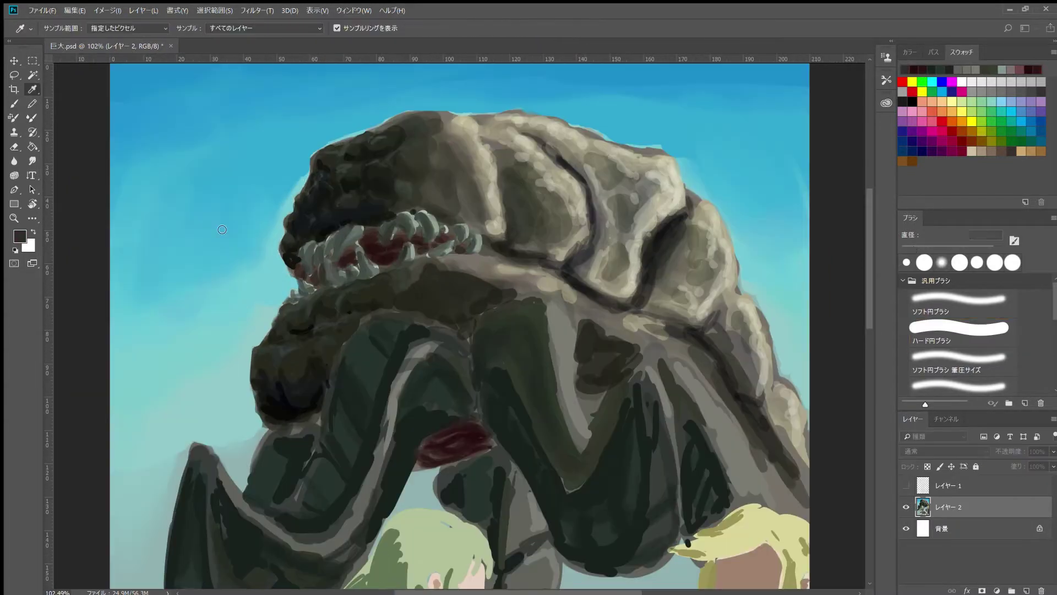
scroll(495, 221, up, 1)
Touch up the dark rock shape beside the blonde girl, then drop opacity to 16%
key(shift+b)
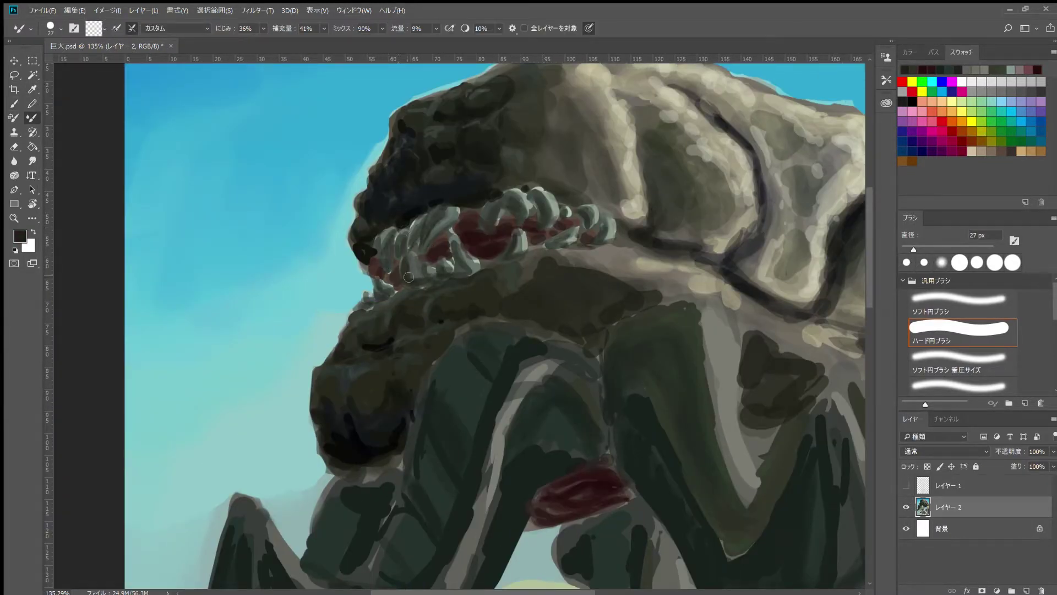
scroll(551, 234, down, 2)
scroll(562, 242, down, 2)
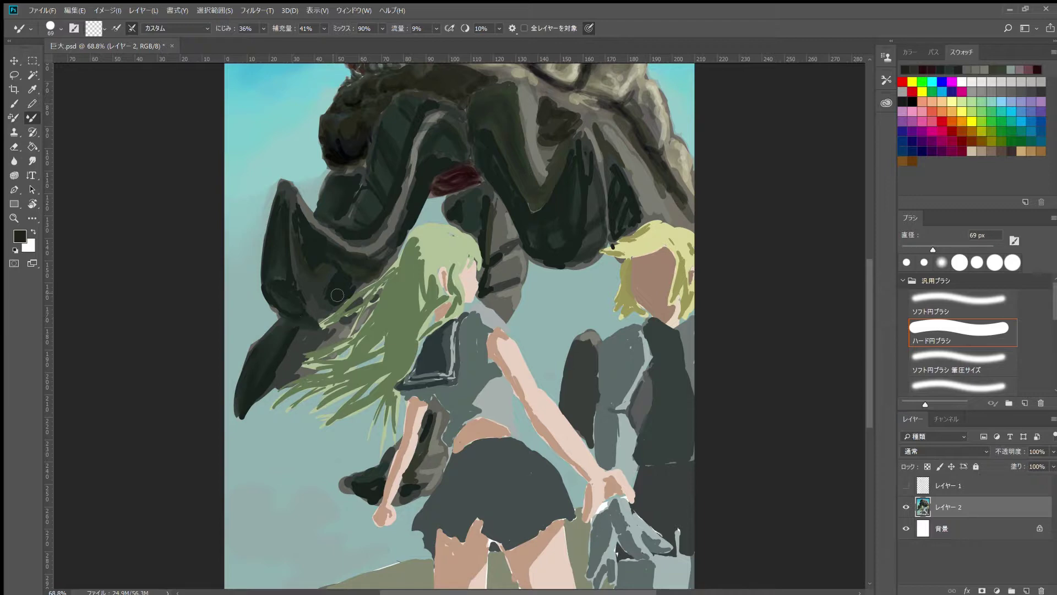
key(b)
drag(583, 344, 573, 391)
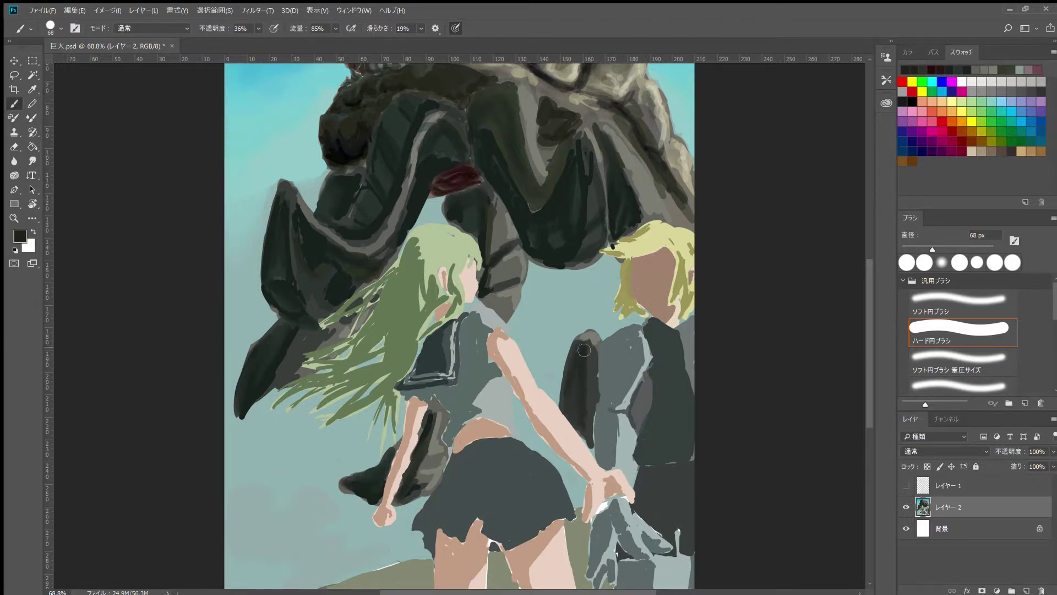
key(1)
key(6)
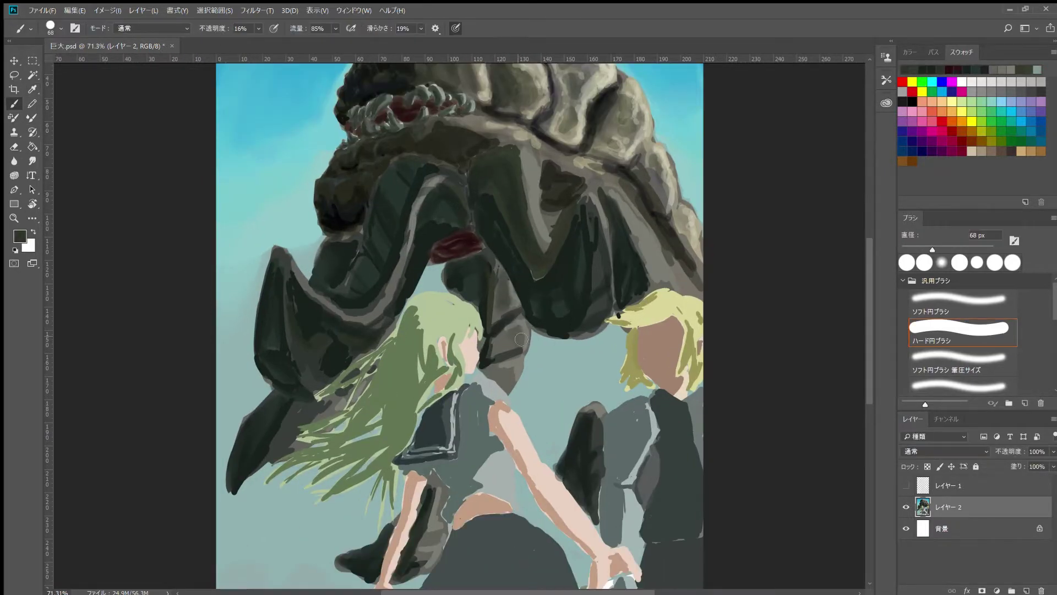
Fit the painting in view, set brush opacity to 27% and adjust the zoom
key(ctrl+0)
key(b)
key(b)
key(b)
key(b)
key(2)
key(7)
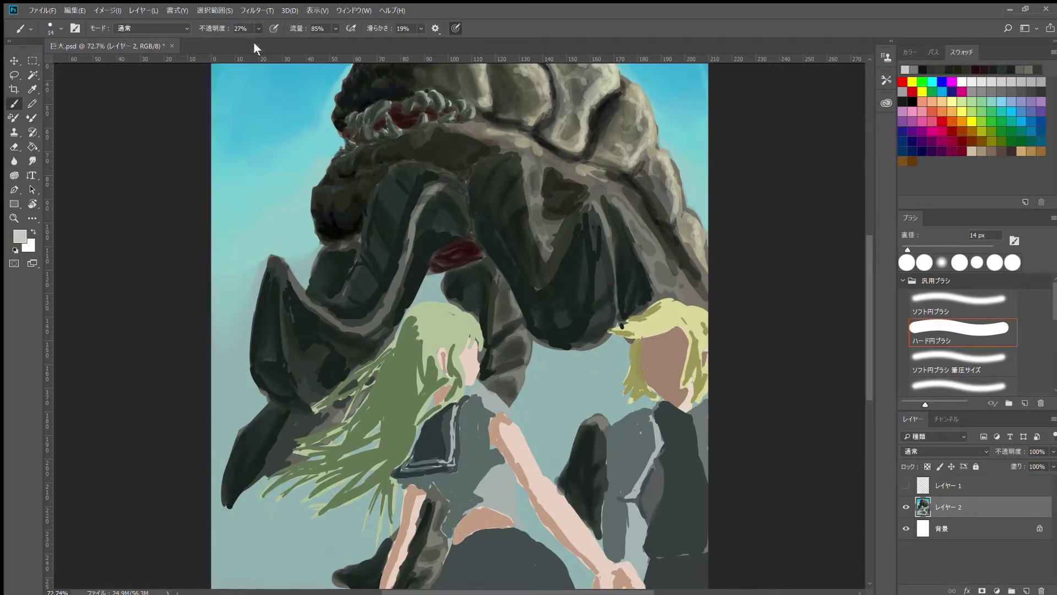
scroll(530, 187, down, 2)
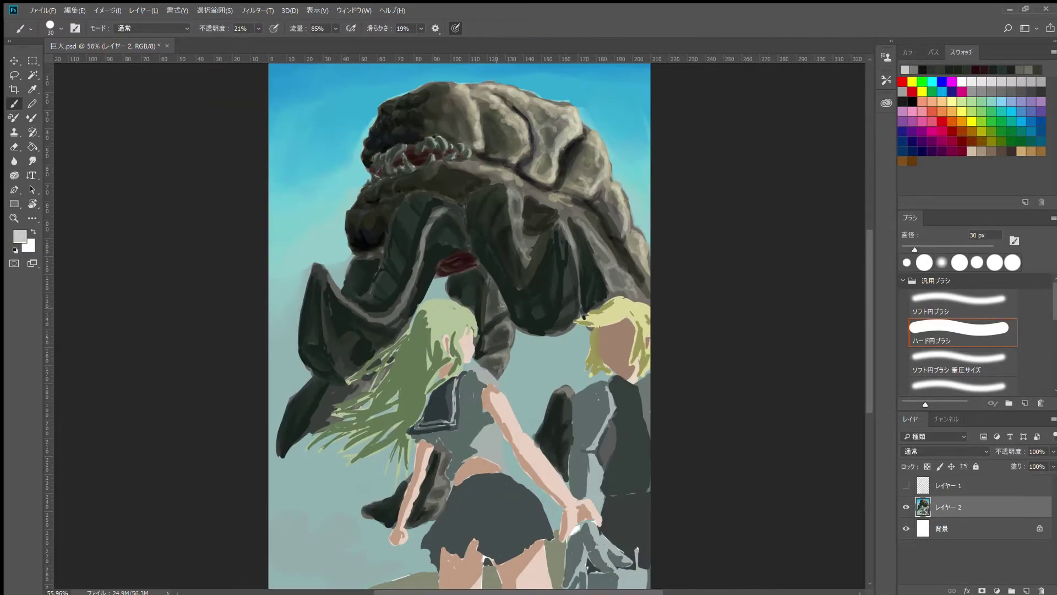
key(ctrl+plus)
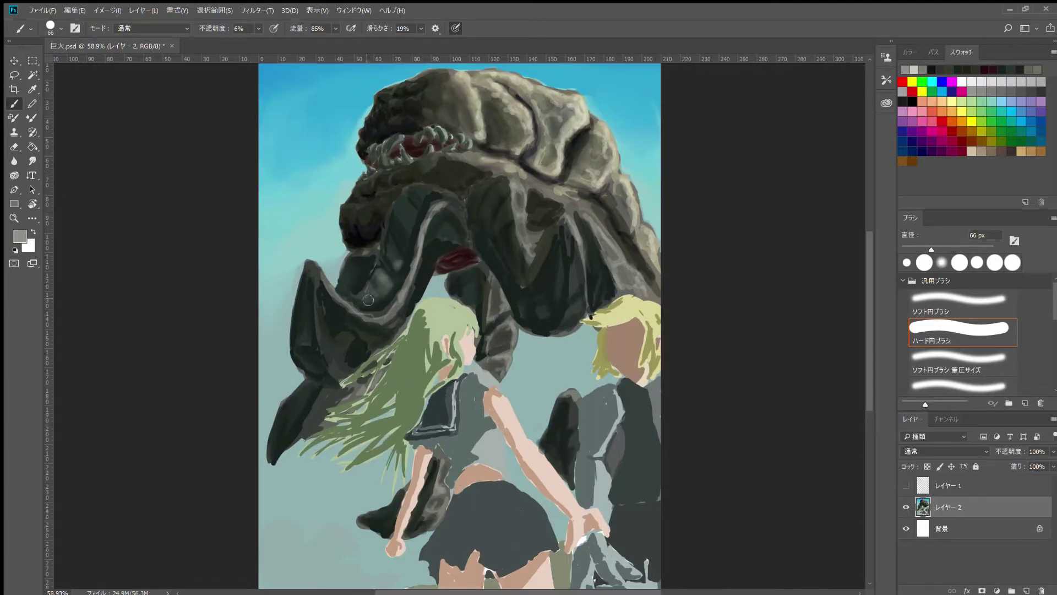
key(ctrl+minus)
key(shift+b)
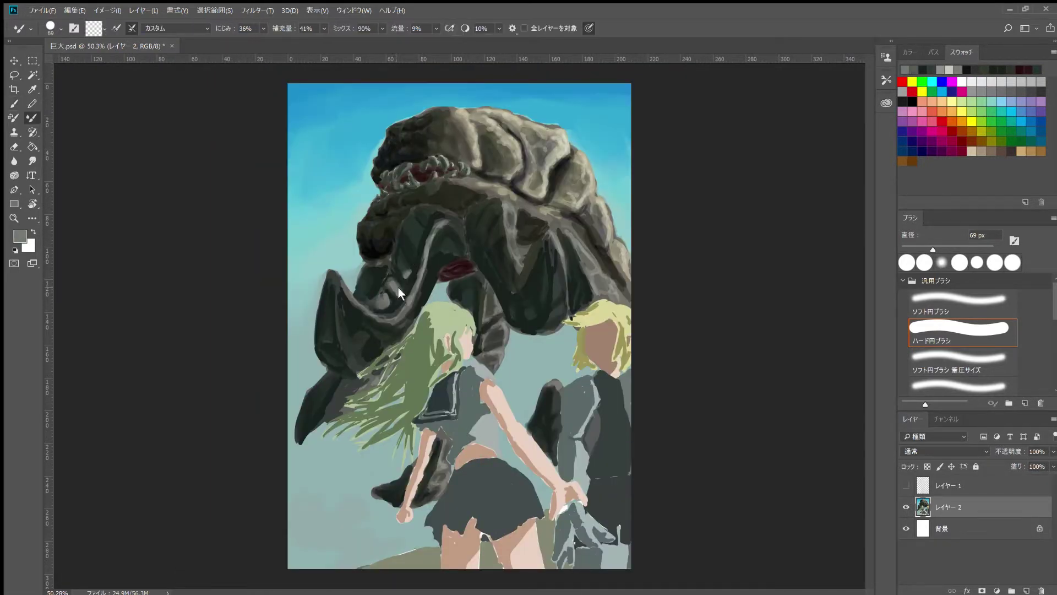
key(ctrl+minus)
key(ctrl+minus)
scroll(461, 308, up, 5)
scroll(341, 300, down, 5)
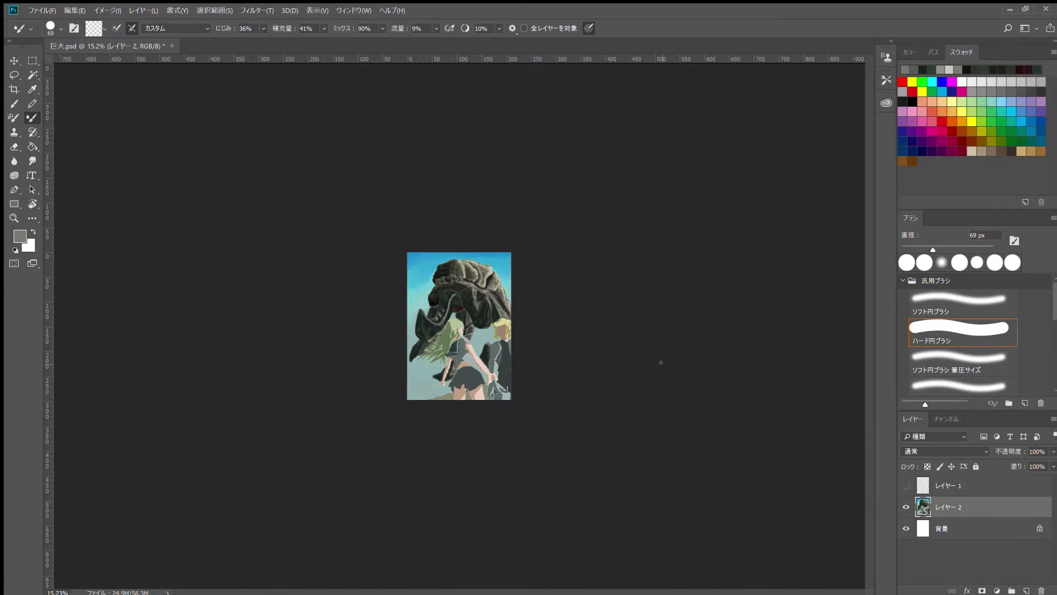
scroll(452, 308, up, 8)
key(shift+b)
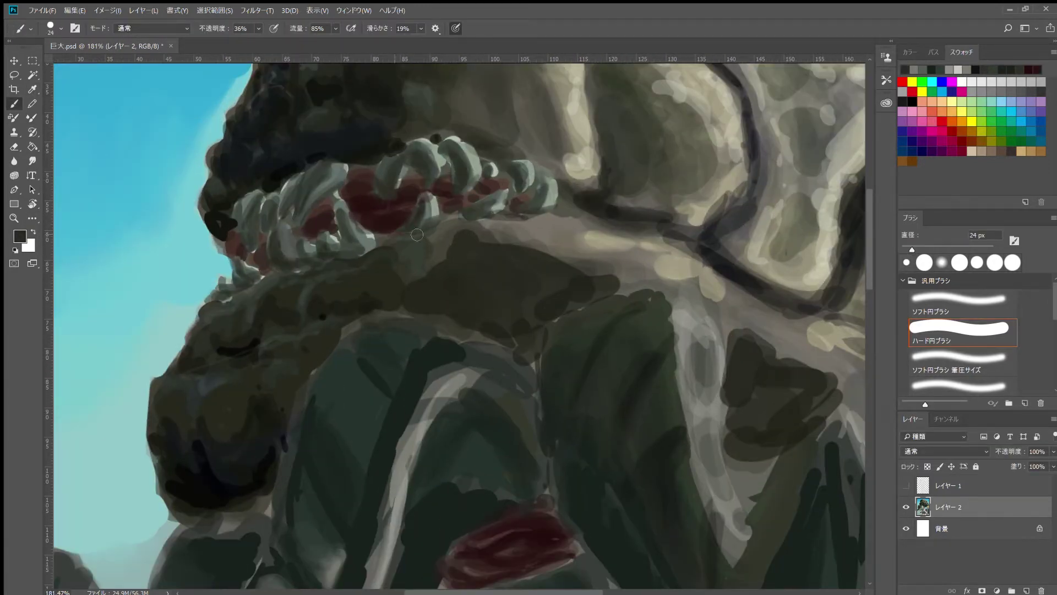
scroll(550, 190, up, 1)
Raise brush opacity to 97% and sample the dark colour beside the teeth
key(9)
key(7)
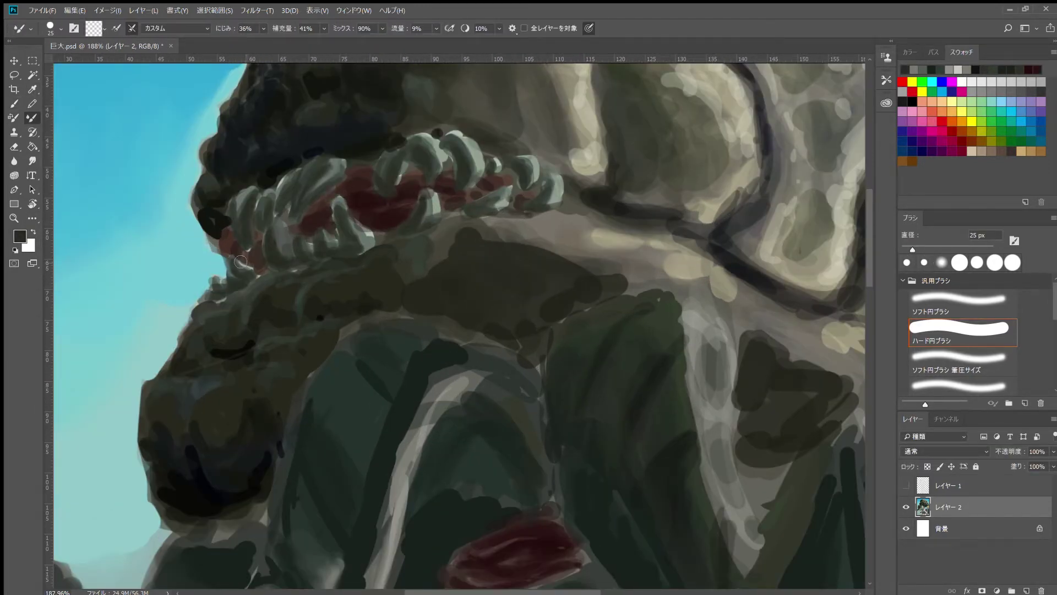
alt+click(360, 249)
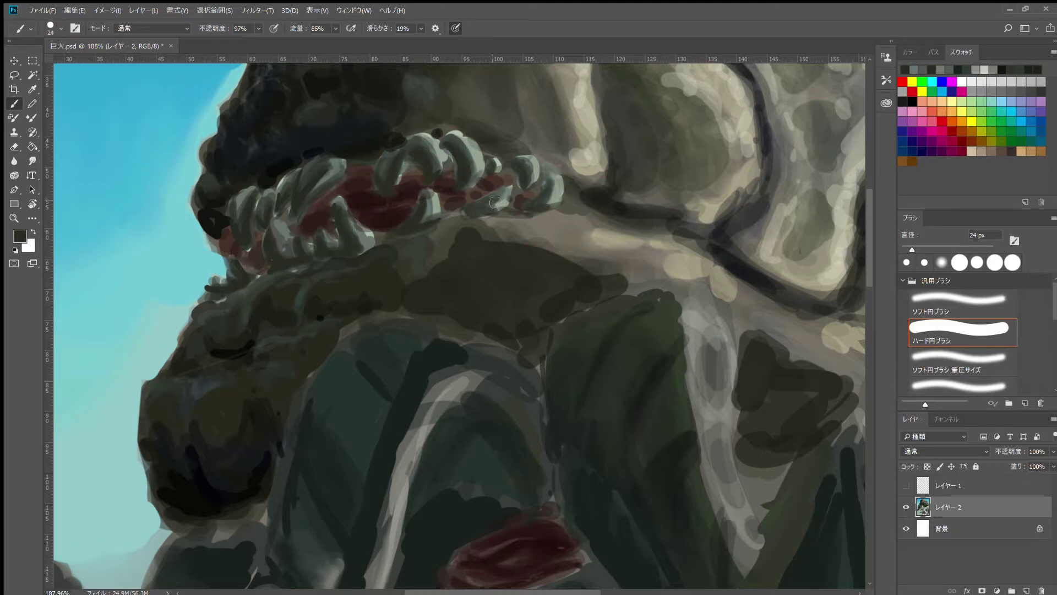
scroll(496, 203, down, 5)
scroll(457, 190, up, 2)
scroll(449, 184, up, 2)
key(shift+b)
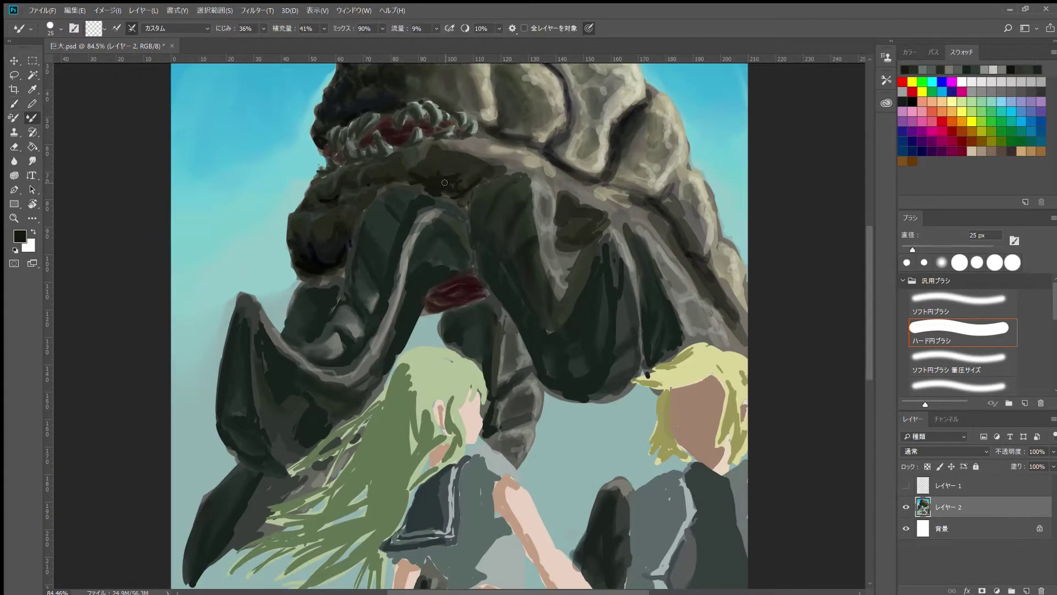
scroll(640, 309, down, 4)
scroll(610, 322, up, 2)
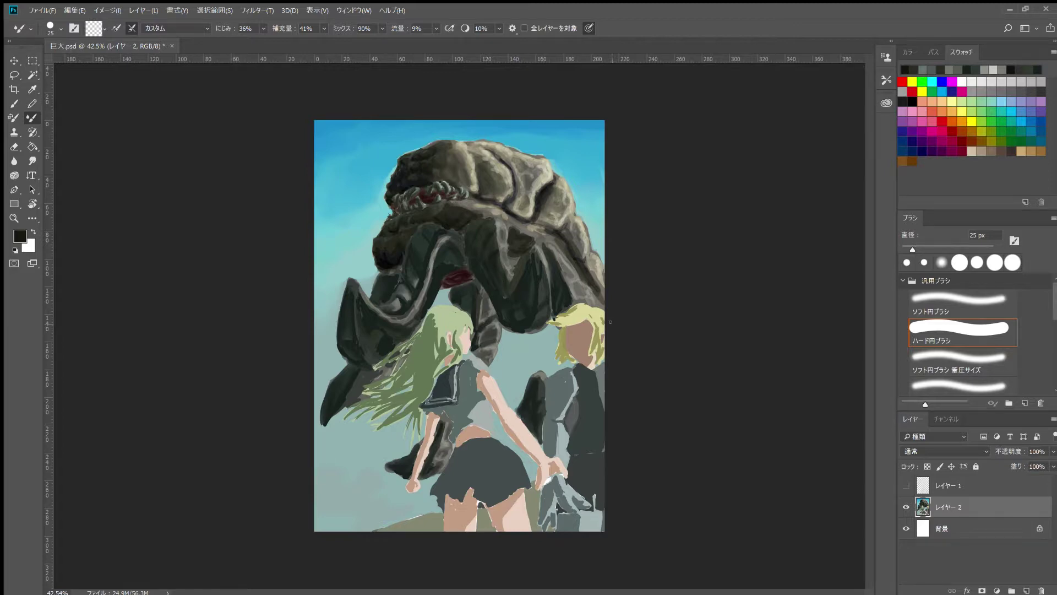
Toggle Layer 1 visibility, then paint dark gaps between upper teeth and reddish lower gums
click(905, 485)
click(905, 507)
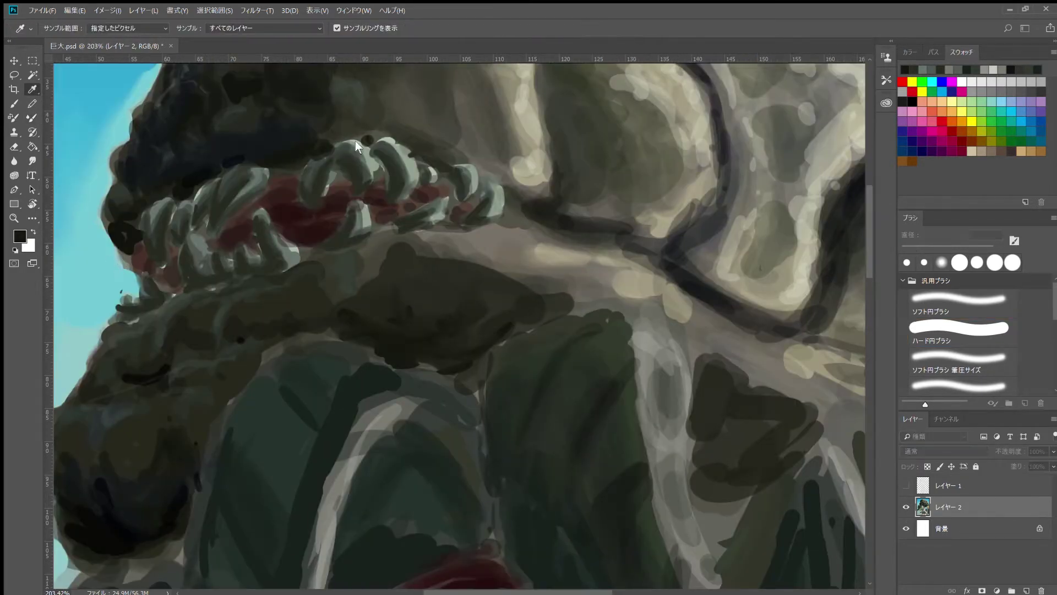
drag(330, 165, 628, 189)
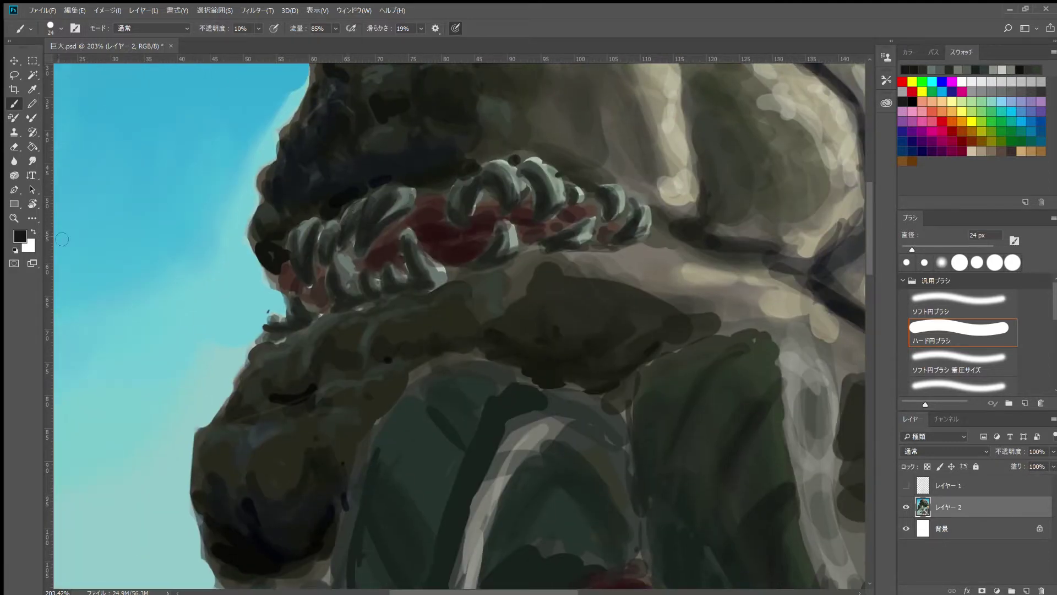
drag(375, 264, 347, 259)
key(0)
key(ctrl+0)
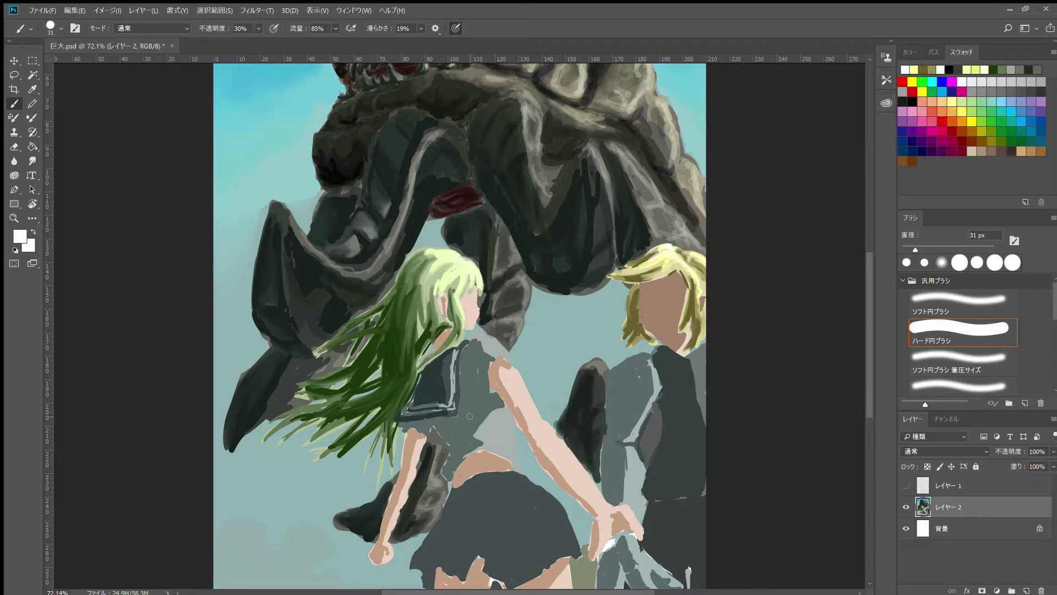
Pick teal paint colours and set the Brush to 15% opacity
alt+click(271, 217)
key(1)
key(5)
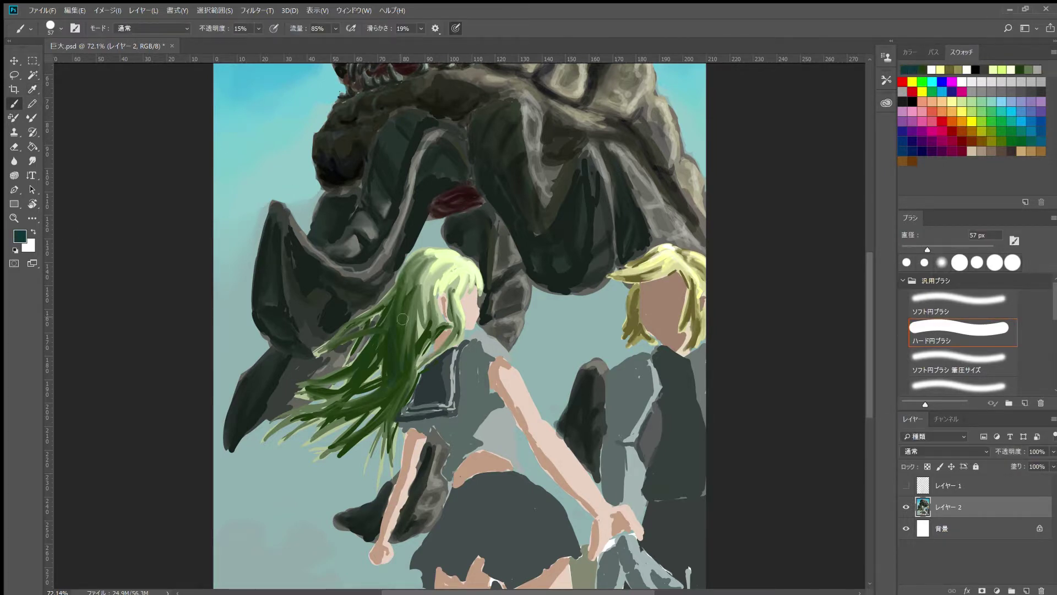
alt+click(236, 215)
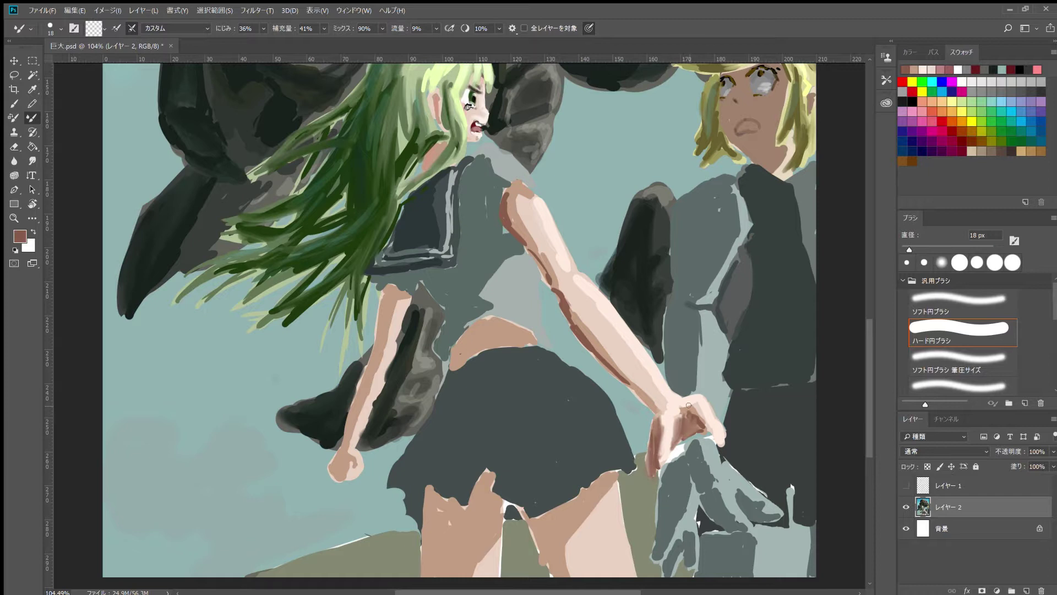
key(b)
Highlight the fingers, shade the thighs below the skirt, and darken the arm's left edge
drag(685, 410, 703, 417)
drag(592, 485, 537, 528)
drag(487, 476, 435, 549)
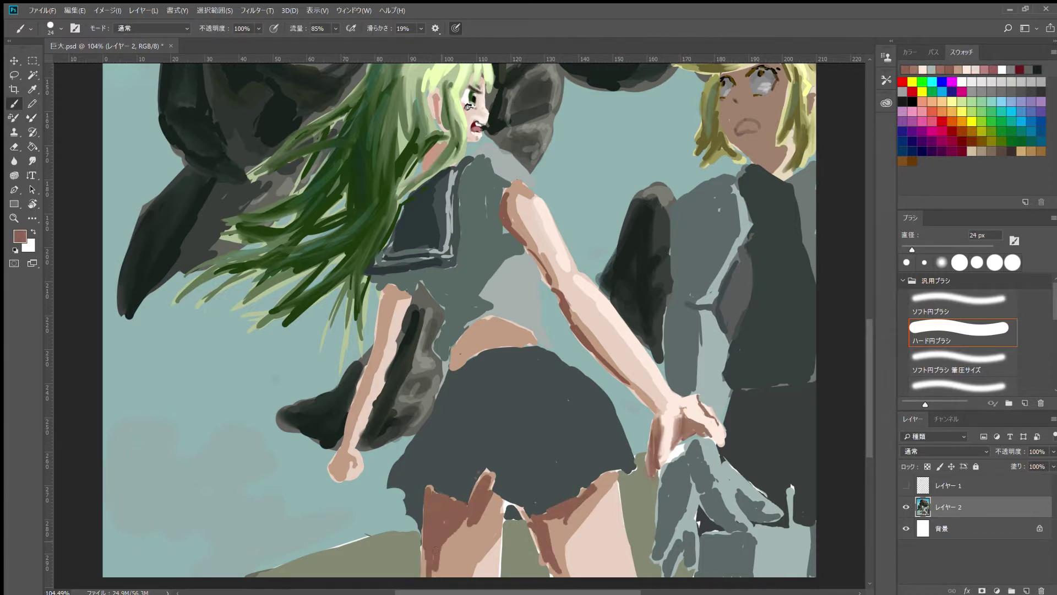
drag(379, 334, 338, 467)
Blend the dark streaks along the arm and shade the exposed midriff brown
key(shift+b)
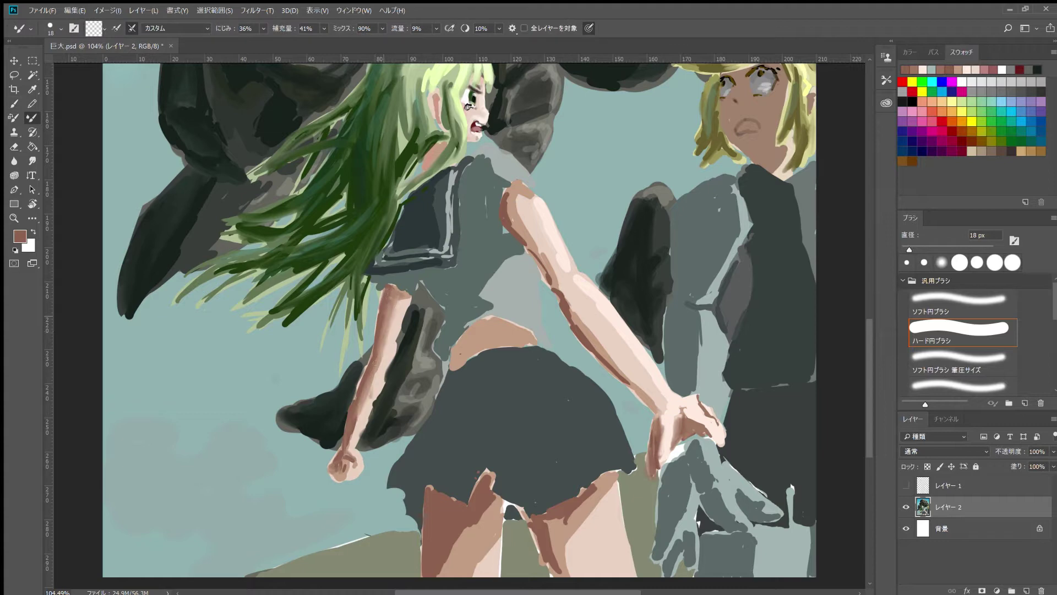
drag(514, 222, 588, 289)
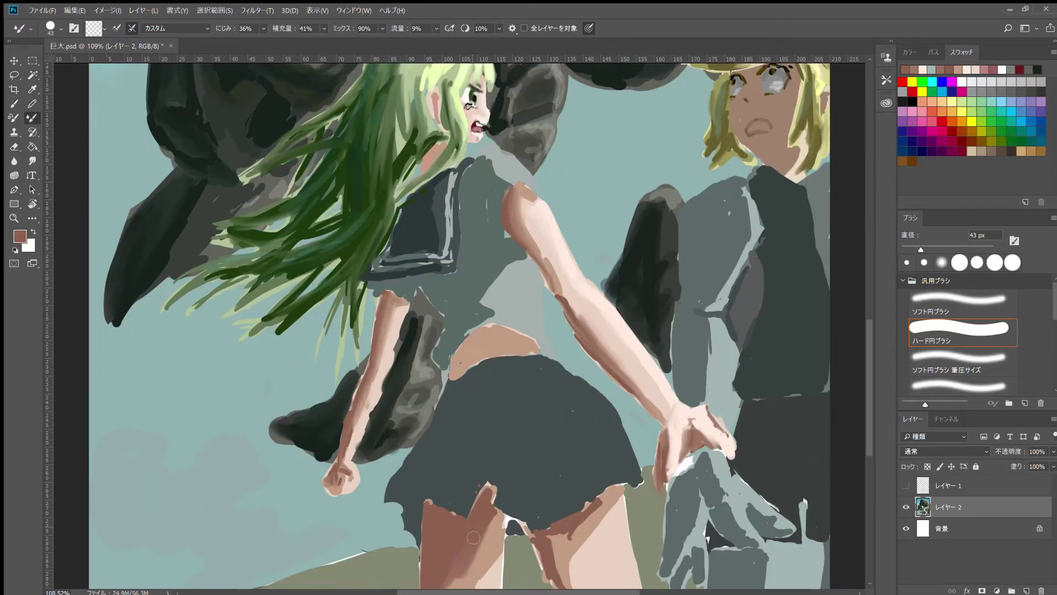
key(b)
drag(512, 337, 457, 369)
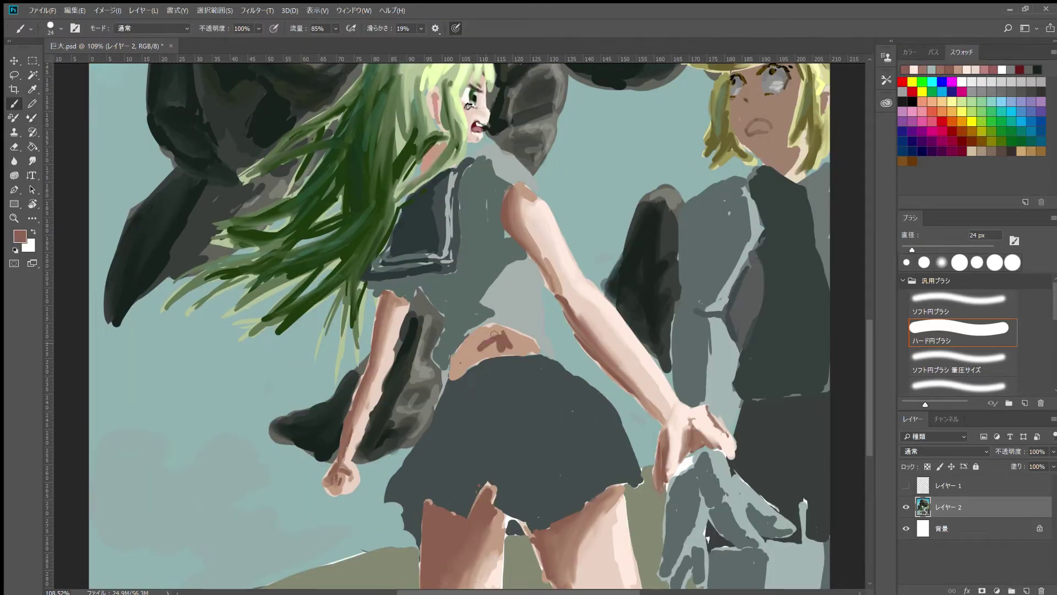
key(shift+b)
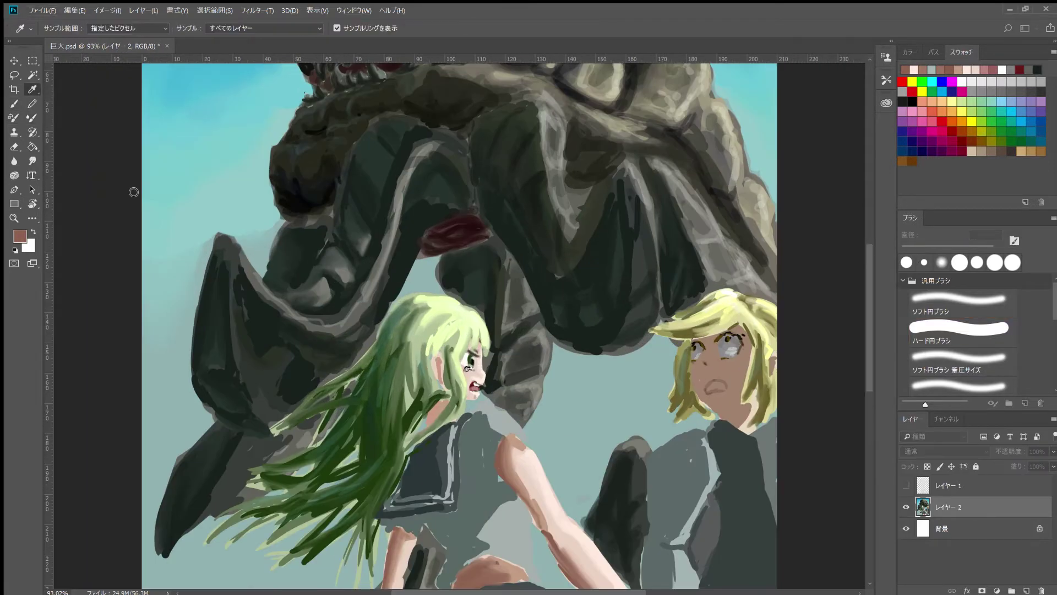
Highlight the shirt at the waist and lighten the shoulder sleeve
key(b)
drag(529, 311, 495, 275)
drag(485, 138, 523, 177)
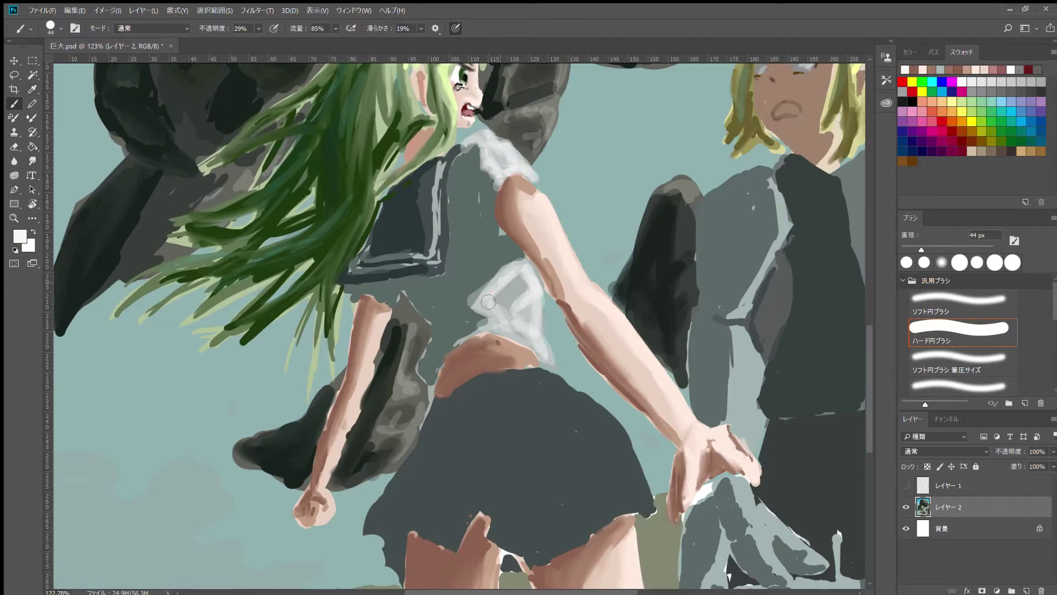
drag(529, 352, 498, 291)
Paint dark fold shading on the shirt near the waist
key(shift+b)
scroll(501, 304, down, 5)
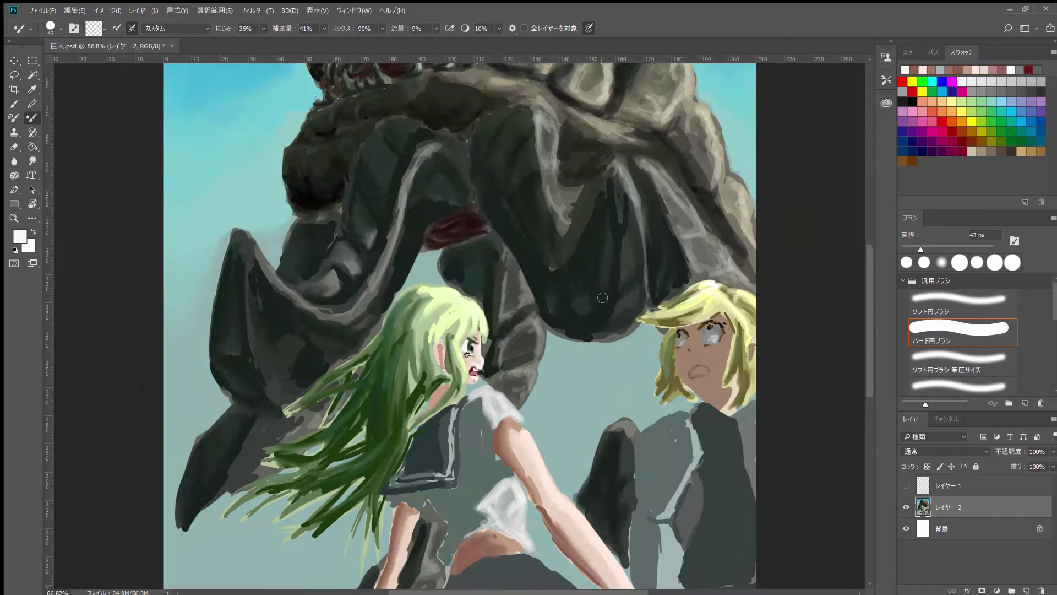
scroll(502, 303, up, 5)
key(b)
scroll(696, 340, down, 5)
scroll(453, 443, up, 5)
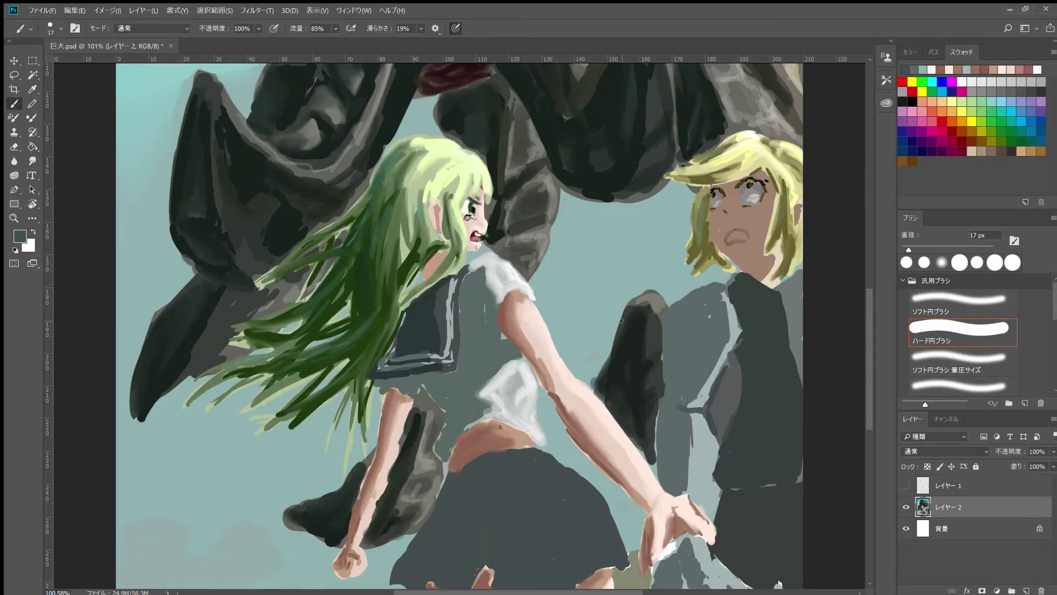
drag(474, 418, 423, 377)
drag(466, 286, 465, 385)
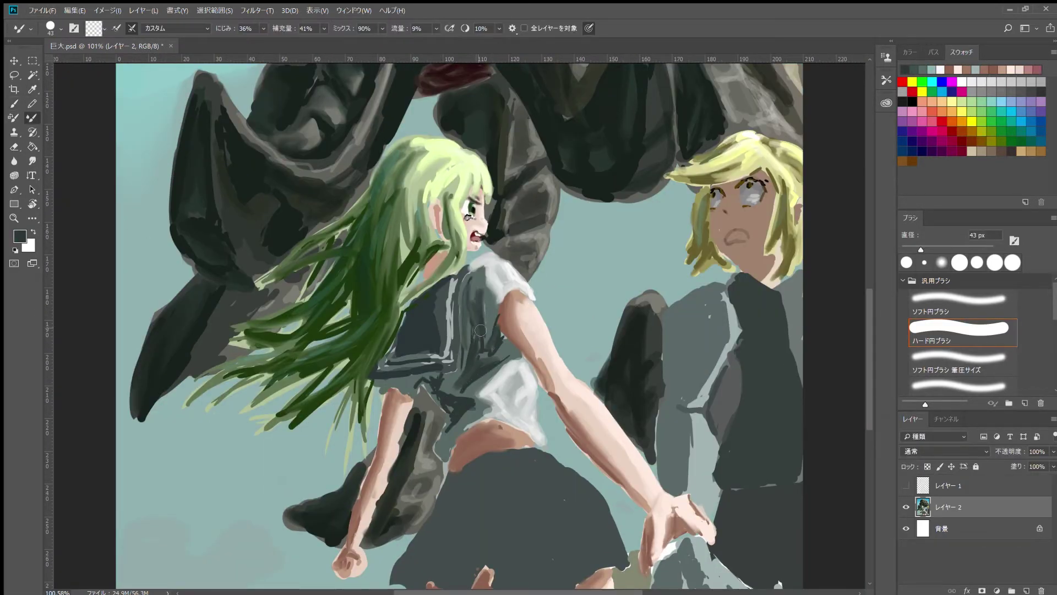
drag(479, 330, 424, 396)
drag(474, 358, 452, 385)
scroll(473, 368, down, 5)
scroll(473, 369, up, 5)
Blend the shirt with the mixer brush, then add more dark strokes
key(shift+b)
scroll(551, 408, down, 5)
scroll(624, 442, up, 5)
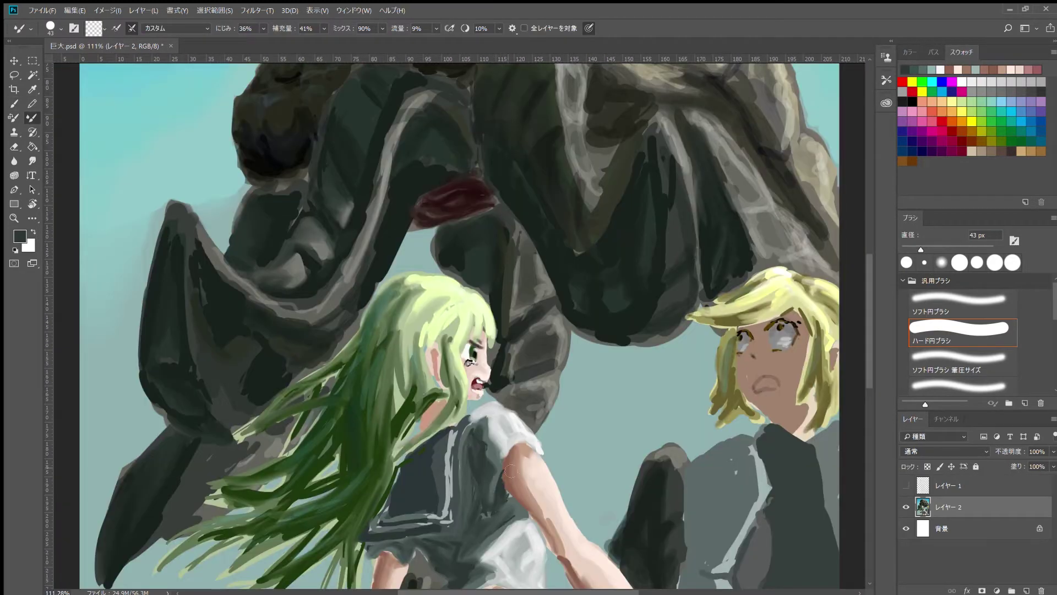
scroll(506, 507, up, 3)
scroll(506, 507, down, 5)
scroll(506, 386, up, 5)
drag(921, 249, 918, 249)
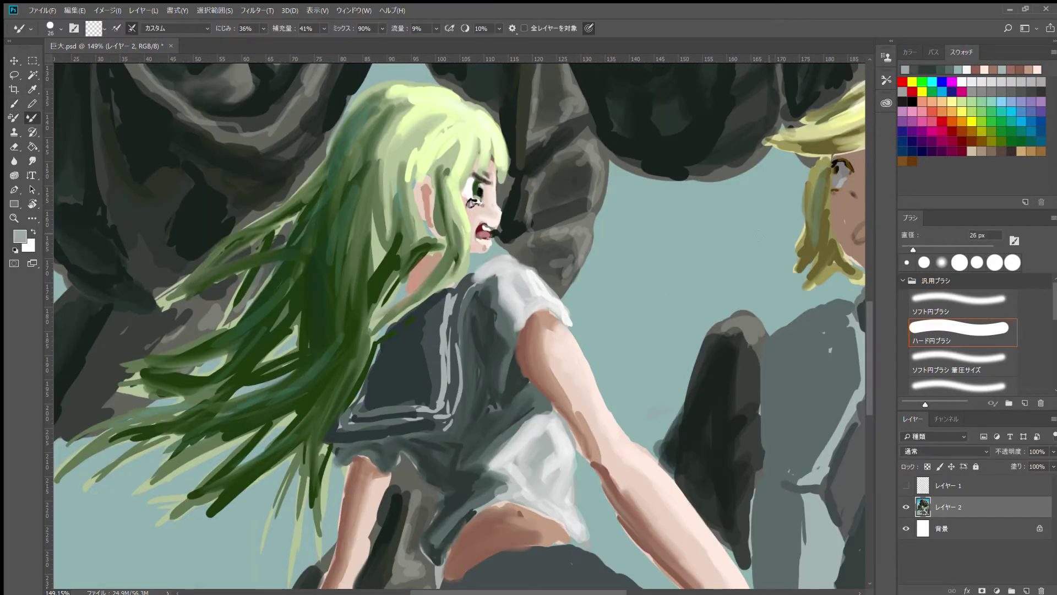
key(shift+b)
drag(424, 331, 369, 396)
scroll(457, 385, down, 5)
scroll(457, 386, up, 5)
mouse_move(463, 380)
mouse_down()
mouse_move(457, 435)
mouse_move(366, 485)
mouse_up()
Set black paint at 11% opacity and pick a dark green with the mixer brush
key(d)
key(1)
key(1)
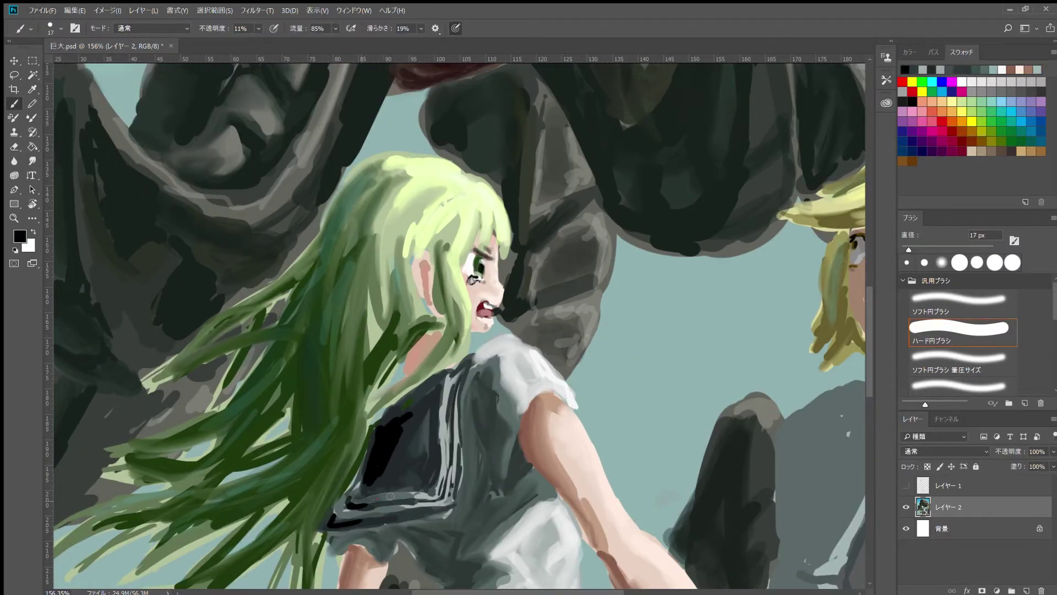
scroll(456, 340, down, 8)
key(shift+b)
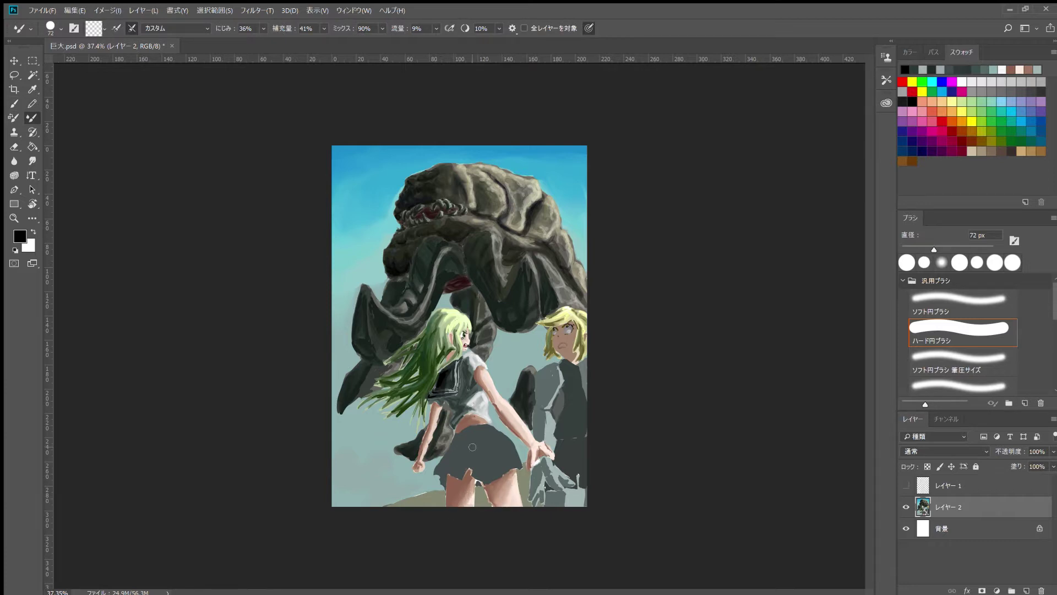
scroll(460, 306, up, 4)
alt+click(421, 417)
key(bracketleft)
key(bracketleft)
key(bracketleft)
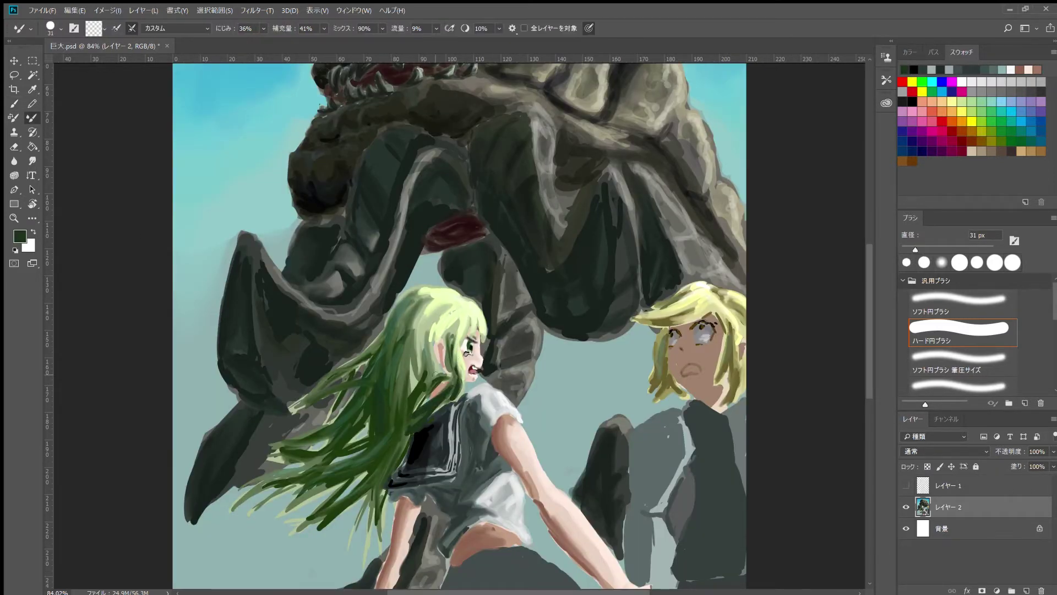
scroll(417, 391, down, 4)
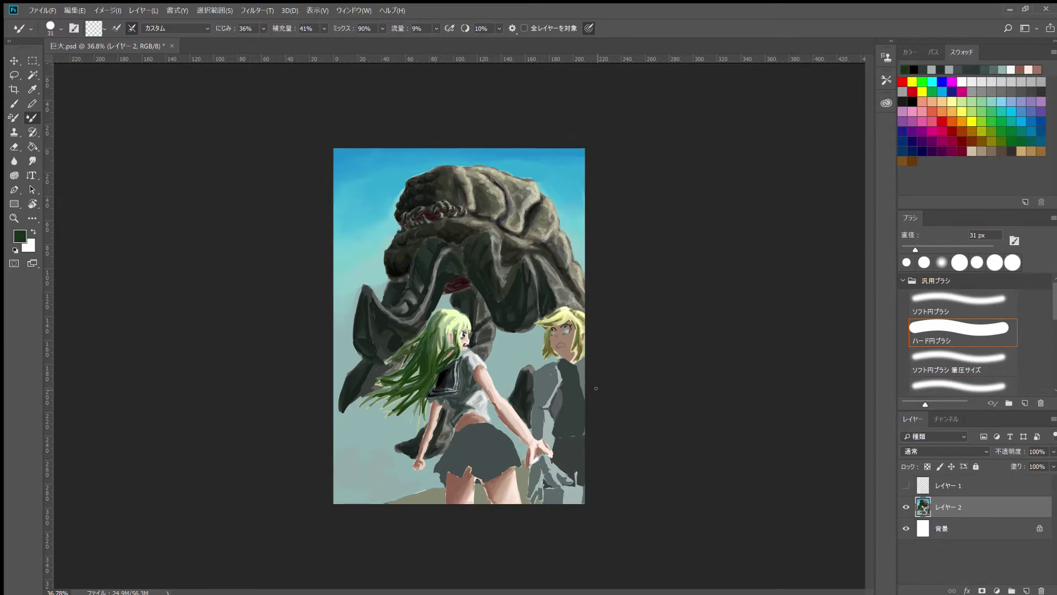
scroll(463, 361, up, 3)
Pick lighter skin tones for the face and sample a darker mauve-brown for the mouth
key(b)
alt+click(674, 332)
alt+click(679, 278)
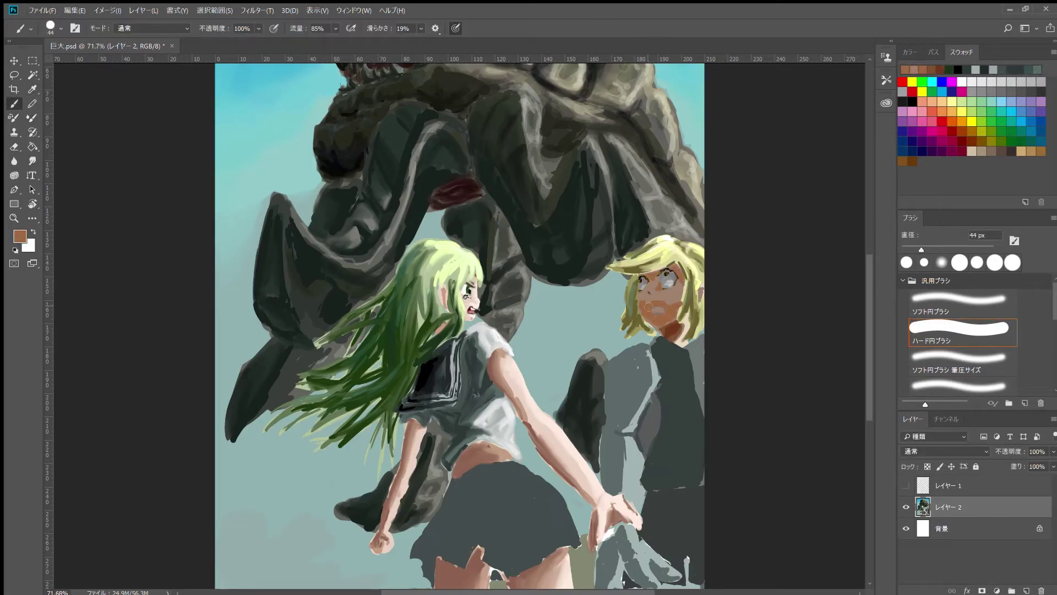
scroll(548, 303, up, 3)
key(i)
alt+click(773, 265)
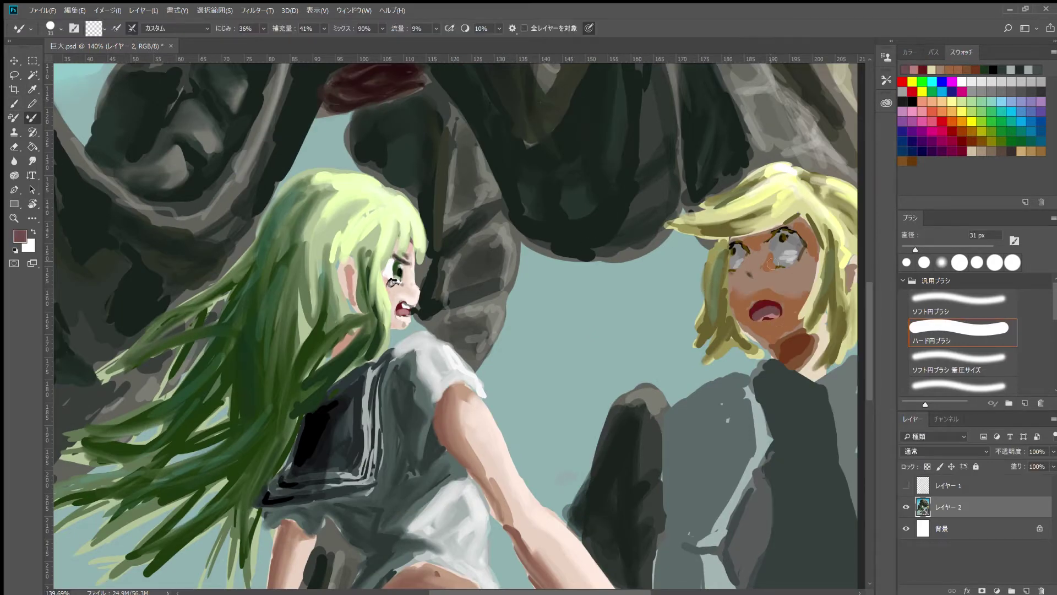
Reset the paint colour to black and switch to the mixer brush
key(d)
scroll(770, 302, down, 5)
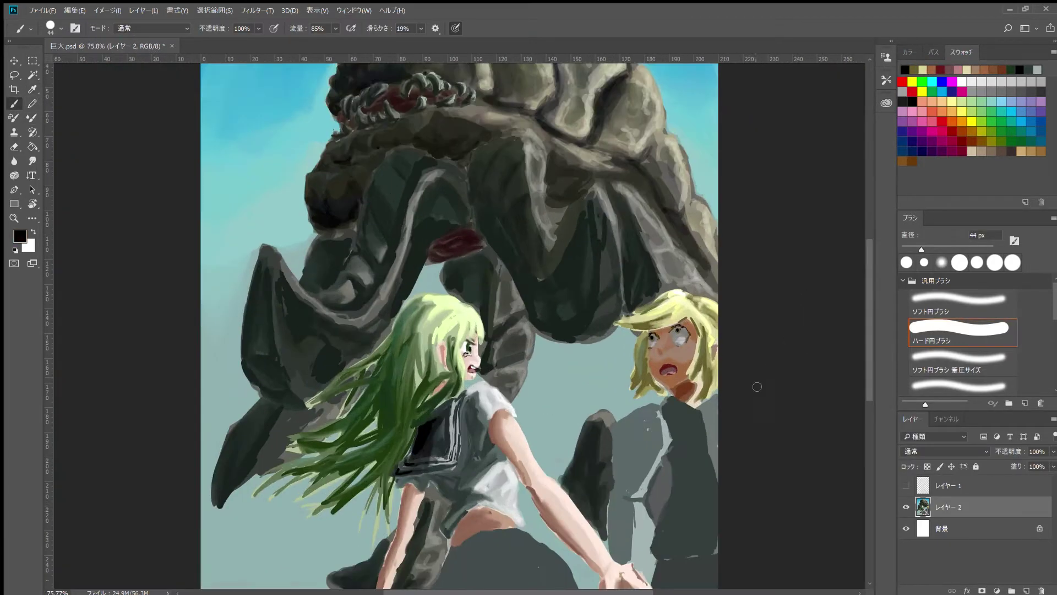
scroll(733, 301, up, 5)
scroll(701, 286, down, 5)
scroll(701, 286, up, 6)
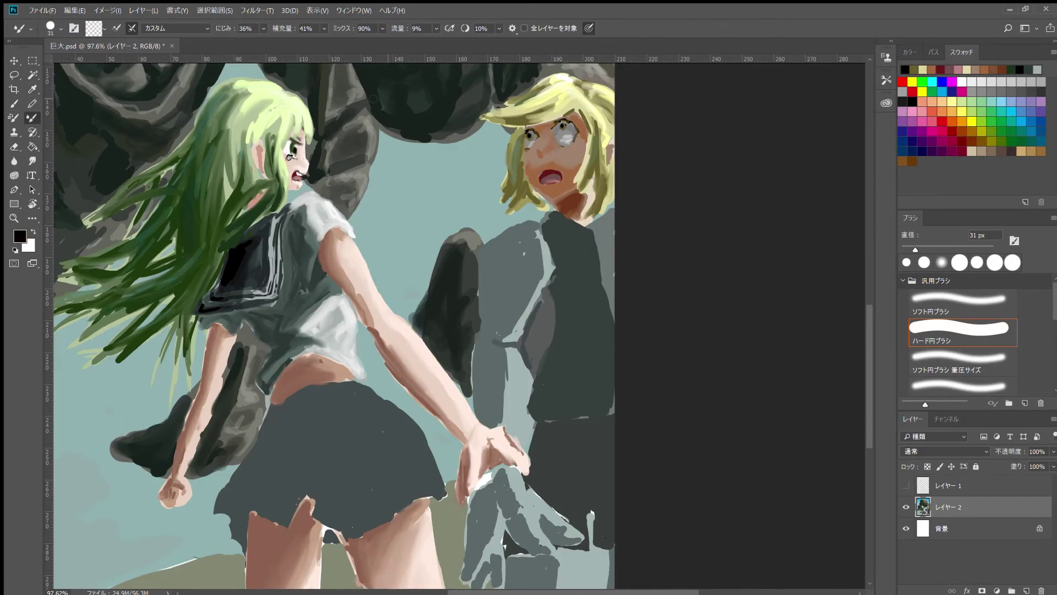
key(b)
key(shift+b)
scroll(704, 364, down, 5)
scroll(704, 364, up, 7)
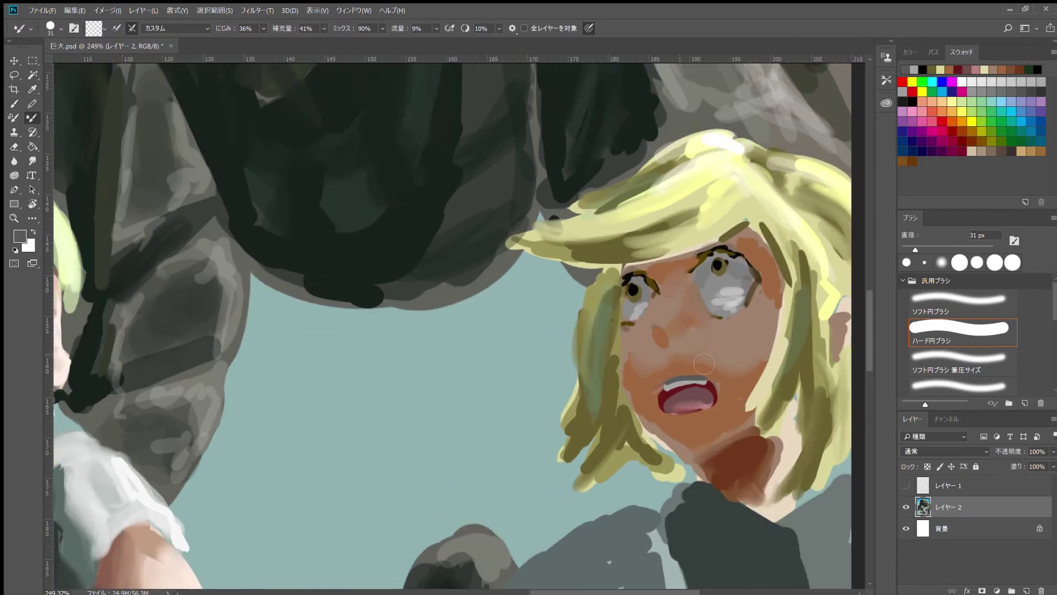
Paint dark strokes across the blonde girl's coat and lower body
scroll(713, 382, down, 5)
scroll(713, 383, up, 2)
key(b)
mouse_move(545, 292)
mouse_down()
mouse_move(571, 319)
mouse_move(603, 309)
mouse_move(600, 407)
mouse_up()
drag(611, 286, 612, 495)
drag(587, 435, 551, 499)
Hatch light grey strokes across the coat with a finer brush
scroll(419, 308, down, 3)
scroll(419, 308, up, 4)
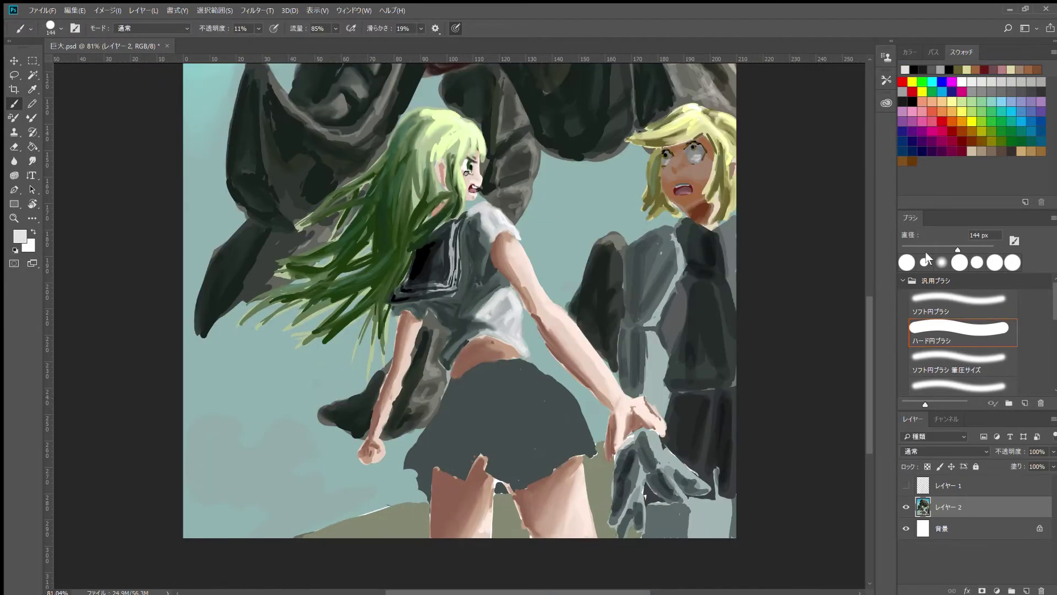
drag(665, 461, 669, 259)
drag(669, 297, 680, 342)
key(bracketleft)
key(bracketleft)
key(bracketleft)
alt+click(671, 314)
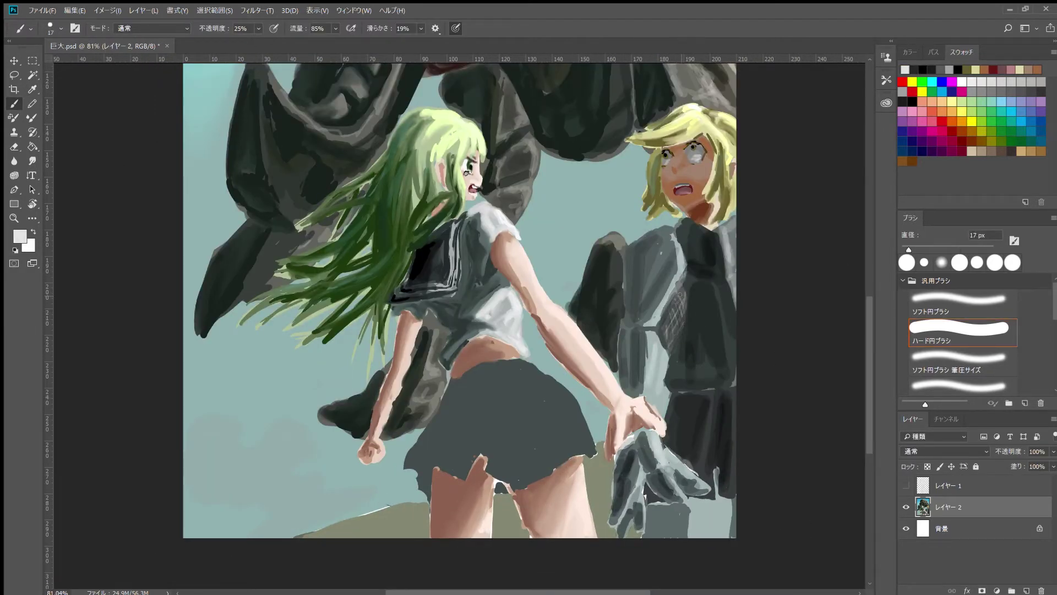
scroll(474, 171, down, 4)
scroll(473, 171, up, 4)
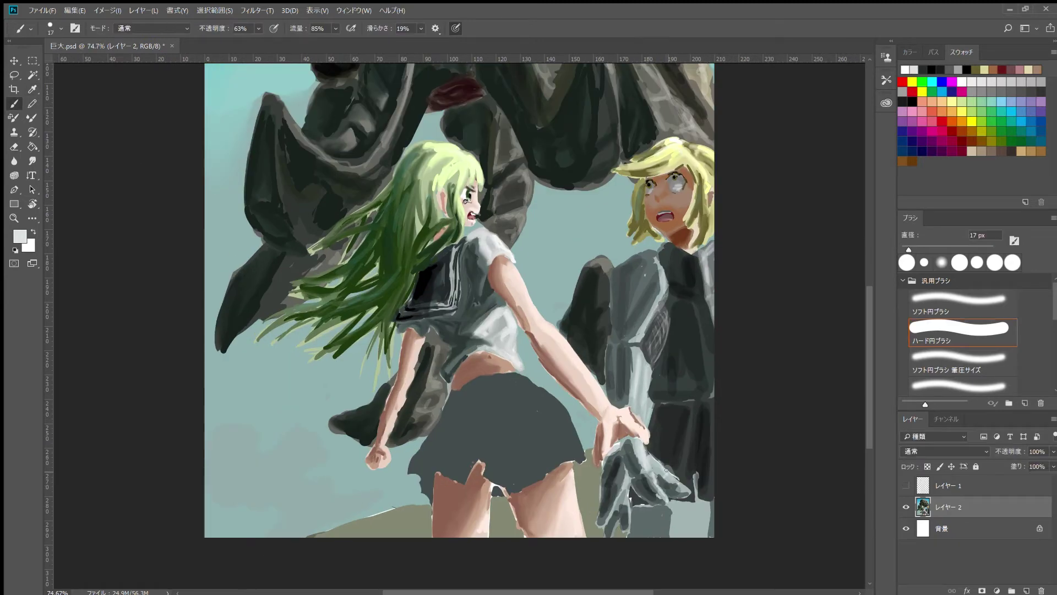
Add low-opacity black shading to the lower coat with a 67 px brush
key(d)
key(2)
key(9)
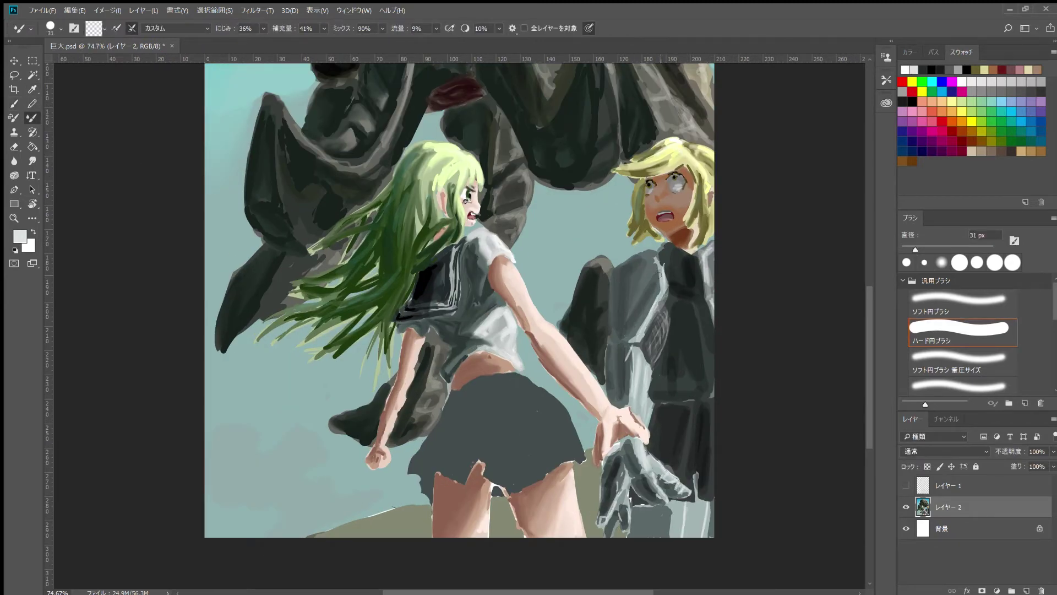
key(bracketright)
key(bracketright)
key(bracketright)
drag(633, 507, 661, 537)
drag(661, 408, 694, 496)
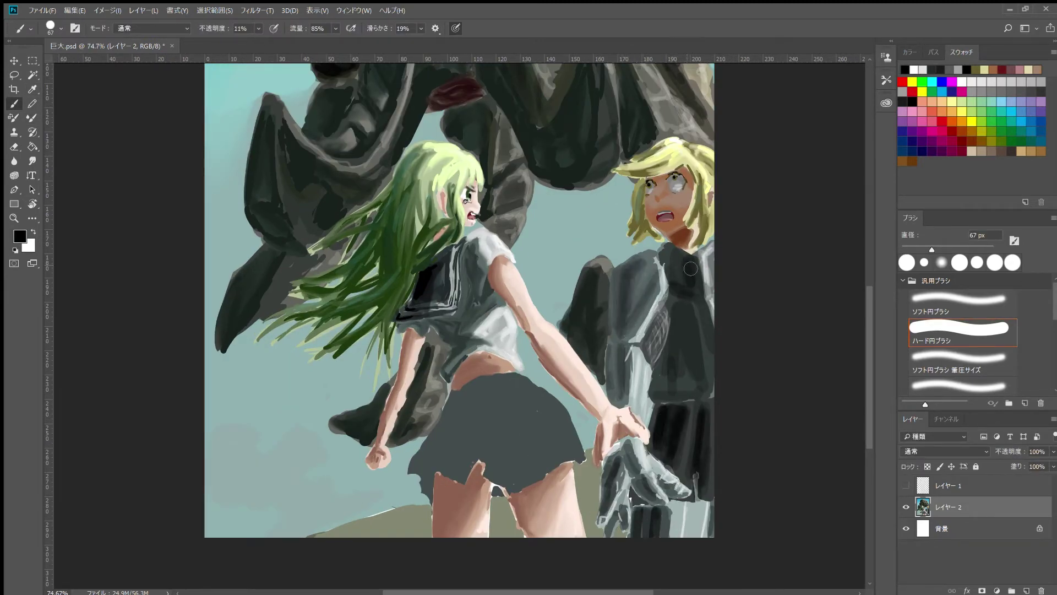
Paint and blend dark vertical pleats on the green-haired girl's grey skirt
key(4)
scroll(706, 282, down, 4)
scroll(699, 378, up, 4)
mouse_move(469, 402)
mouse_down()
mouse_move(496, 474)
mouse_move(429, 485)
mouse_move(490, 477)
mouse_up()
mouse_move(528, 386)
mouse_down()
mouse_move(548, 464)
mouse_move(498, 388)
mouse_up()
drag(473, 405, 435, 463)
key(shift+b)
drag(557, 446, 539, 407)
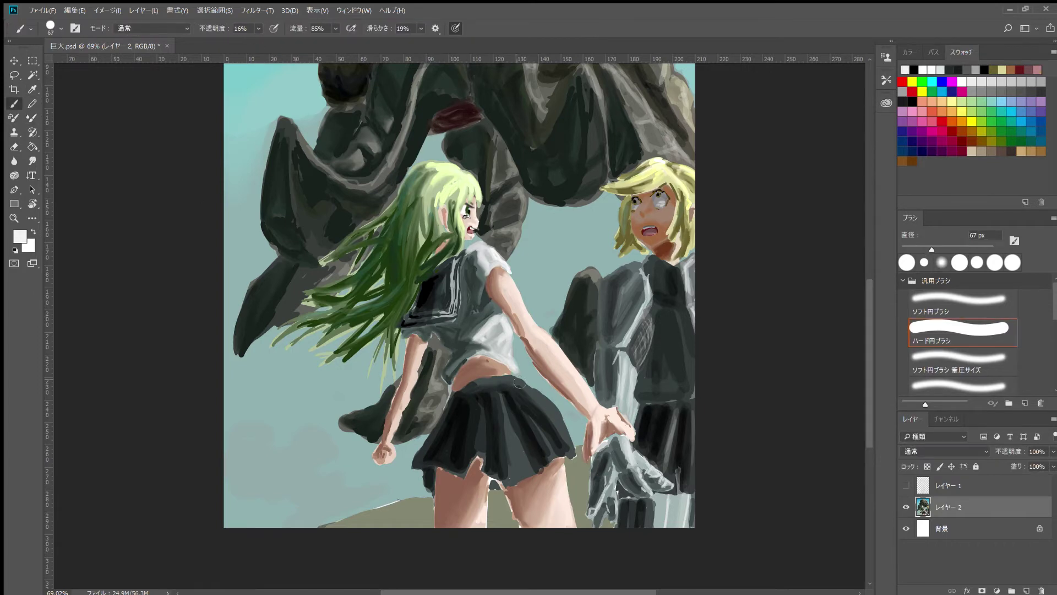
Start painting grey smoke in the lower-left corner
scroll(459, 338, down, 5)
scroll(696, 424, up, 5)
scroll(385, 220, down, 1)
key(i)
key(b)
mouse_move(330, 385)
mouse_down()
mouse_move(259, 418)
mouse_move(341, 452)
mouse_up()
Build up and blend dark smoke with a small yellow-red explosion at lower left
mouse_move(265, 402)
mouse_down()
mouse_move(325, 457)
mouse_move(265, 410)
mouse_move(330, 440)
mouse_up()
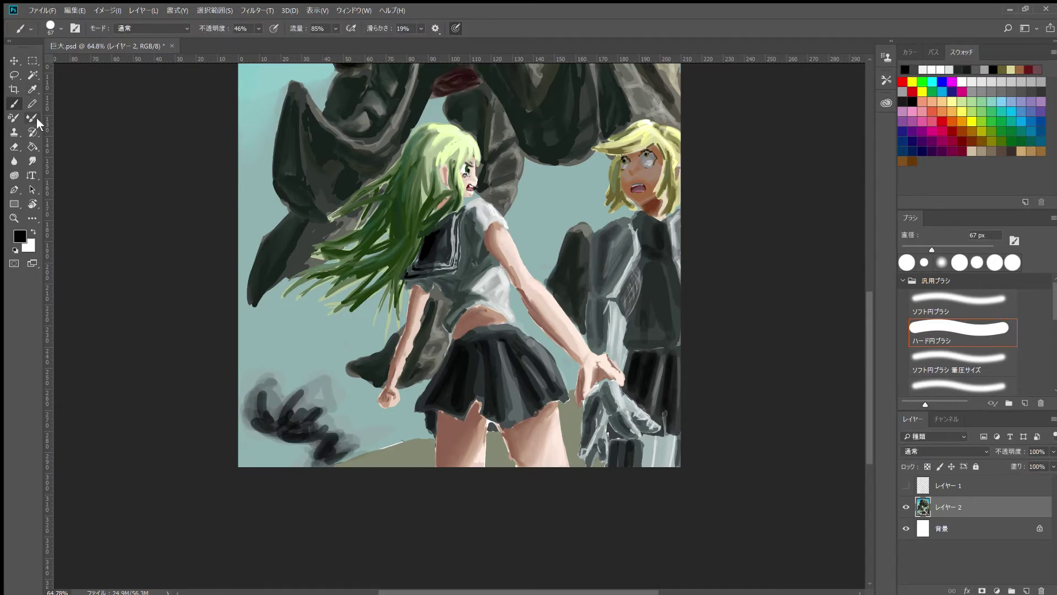
key(shift+b)
mouse_move(287, 391)
mouse_down()
mouse_move(330, 429)
mouse_move(384, 434)
mouse_move(363, 473)
mouse_up()
mouse_move(275, 430)
mouse_down()
mouse_move(342, 486)
mouse_move(286, 440)
mouse_up()
drag(309, 487, 360, 480)
key(b)
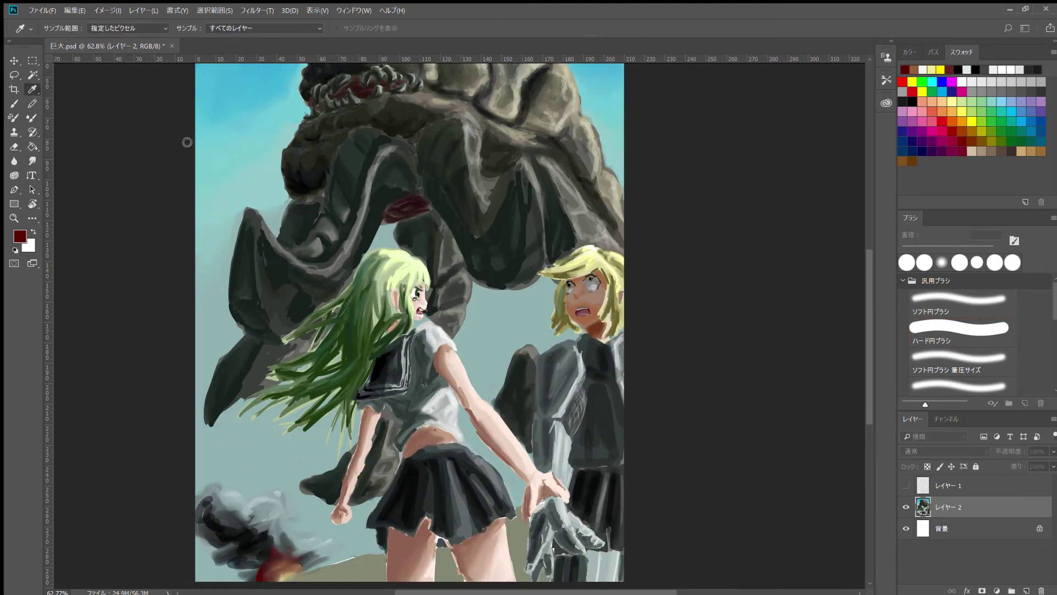
mouse_move(264, 457)
mouse_down()
mouse_move(276, 444)
mouse_move(270, 468)
mouse_move(284, 438)
mouse_move(245, 465)
mouse_move(252, 452)
mouse_up()
key(b)
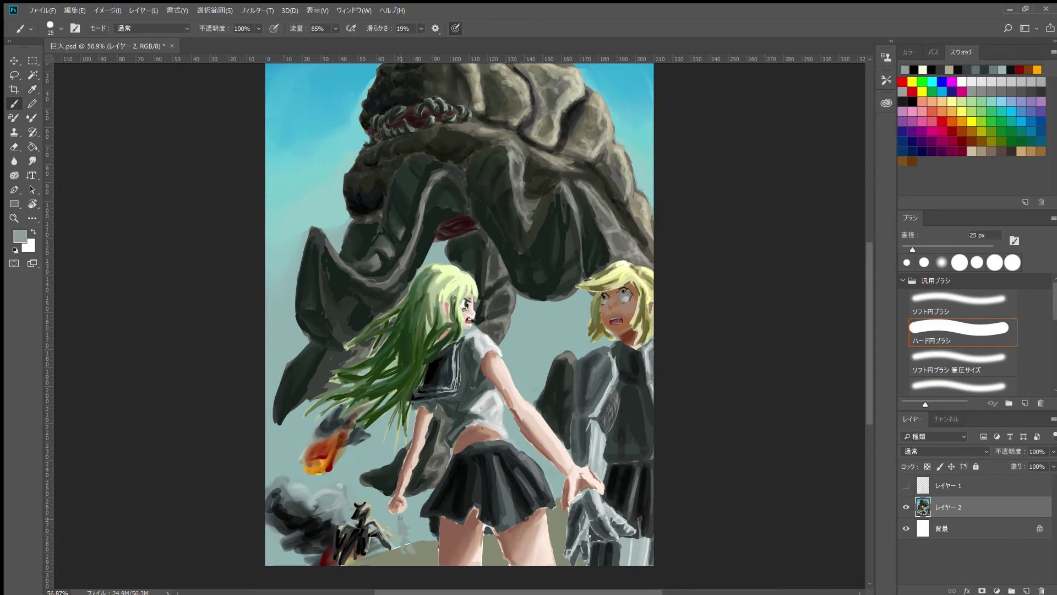
Paint small figures along the bottom of the scene with light and dark strokes
mouse_move(403, 526)
mouse_down()
mouse_move(411, 550)
mouse_move(377, 553)
mouse_up()
drag(401, 530, 407, 537)
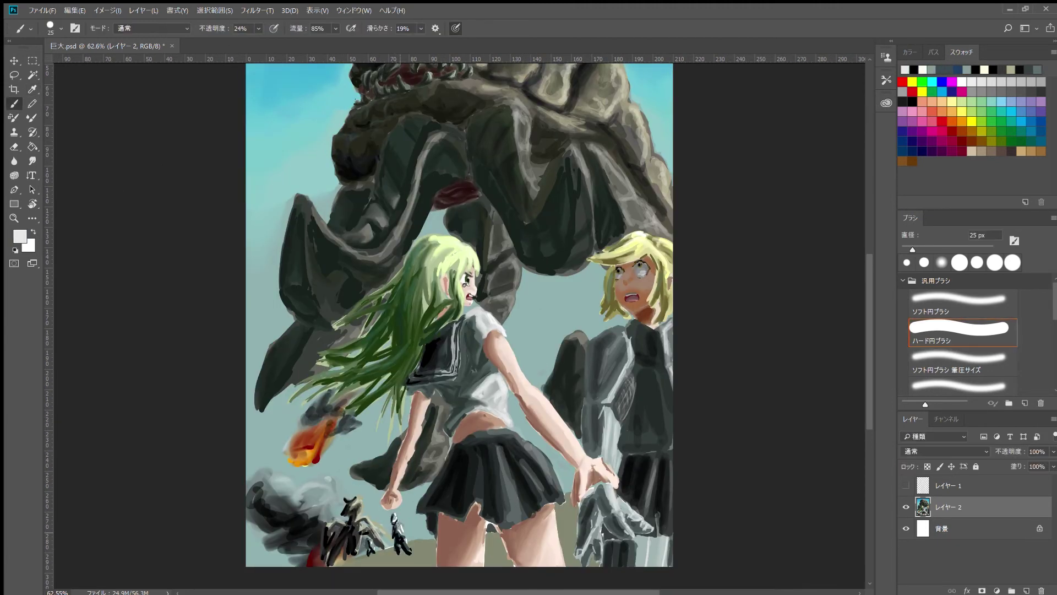
drag(398, 526, 420, 544)
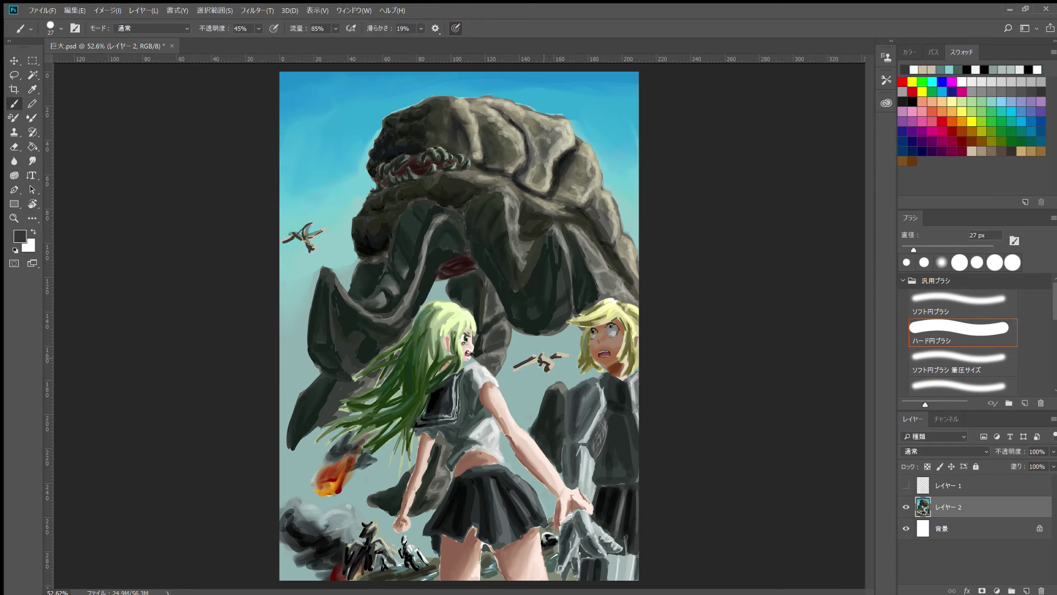
Set up a much larger white brush at 5% opacity
key(shift+b)
key(b)
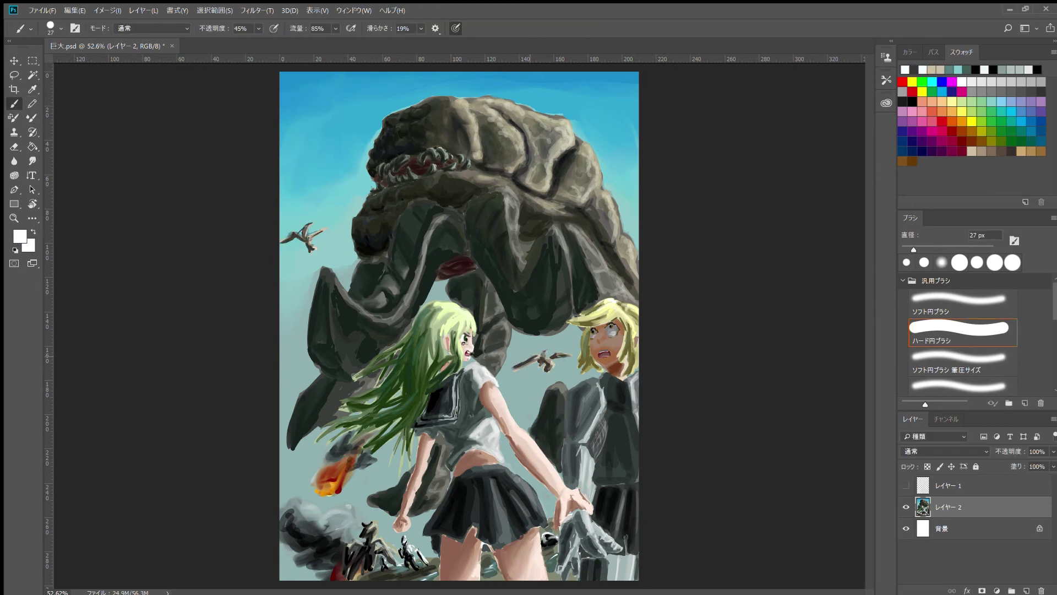
scroll(598, 360, up, 3)
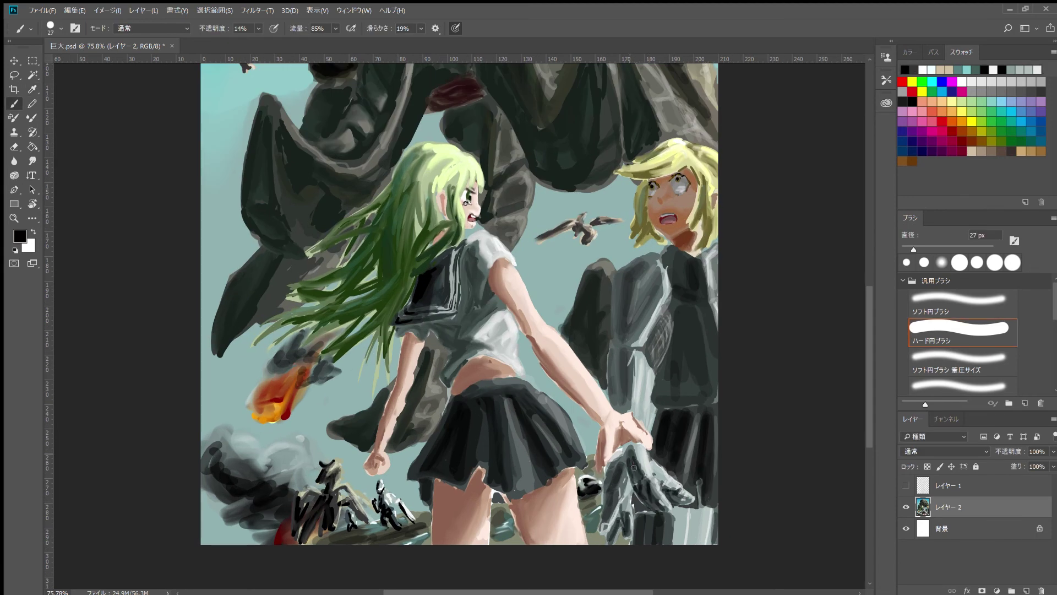
key(1)
key(4)
scroll(606, 495, down, 4)
key(0)
key(5)
key(x)
On a new layer, softly brighten the monster's toothy mouth with white
key(ctrl+shift+alt+n)
key(bracketright)
key(bracketright)
key(bracketright)
drag(429, 166, 551, 265)
key(3)
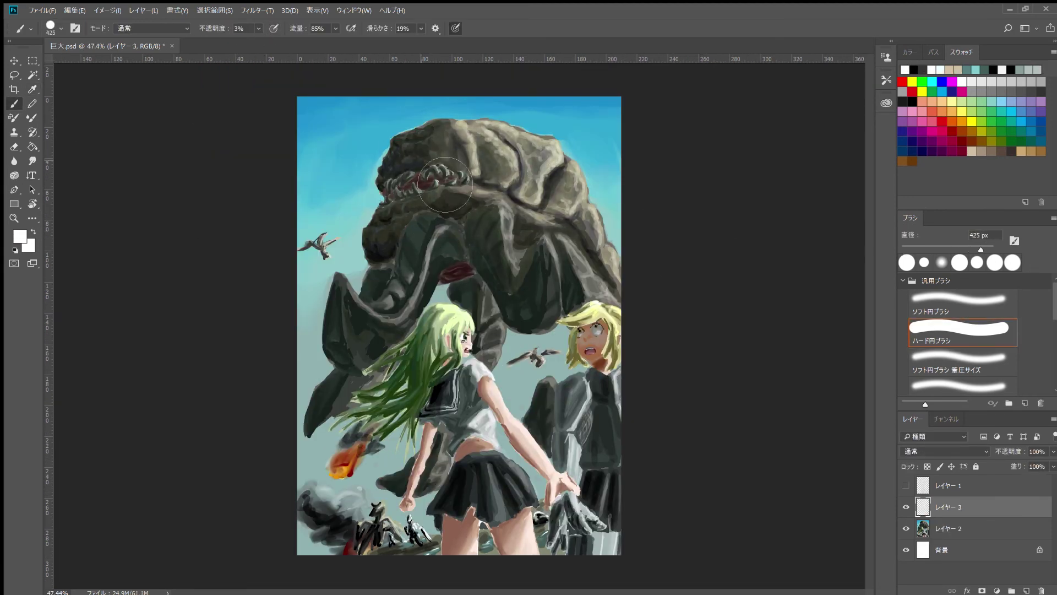
scroll(796, 295, down, 2)
key(d)
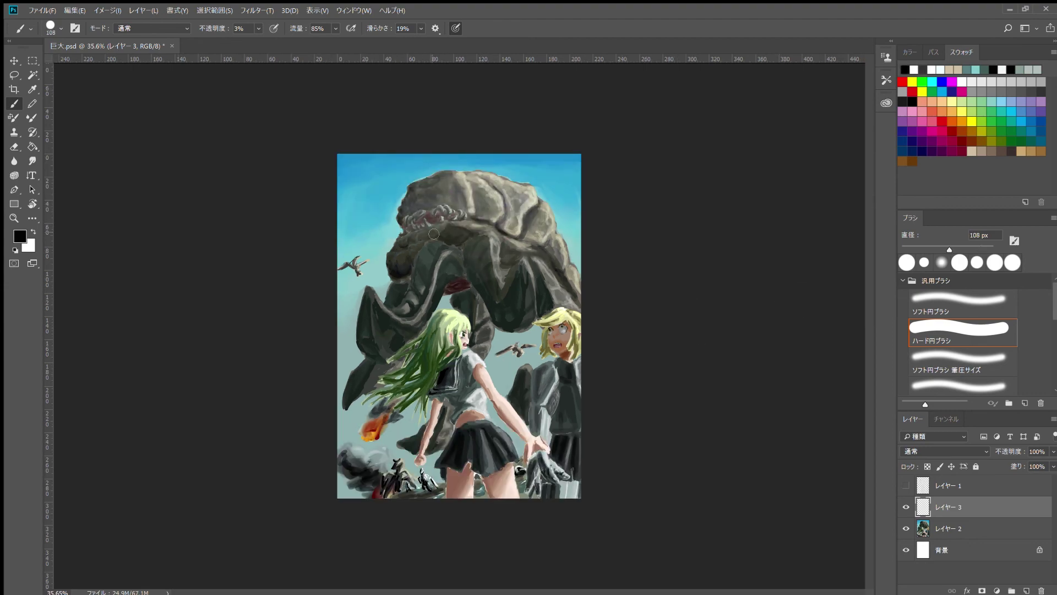